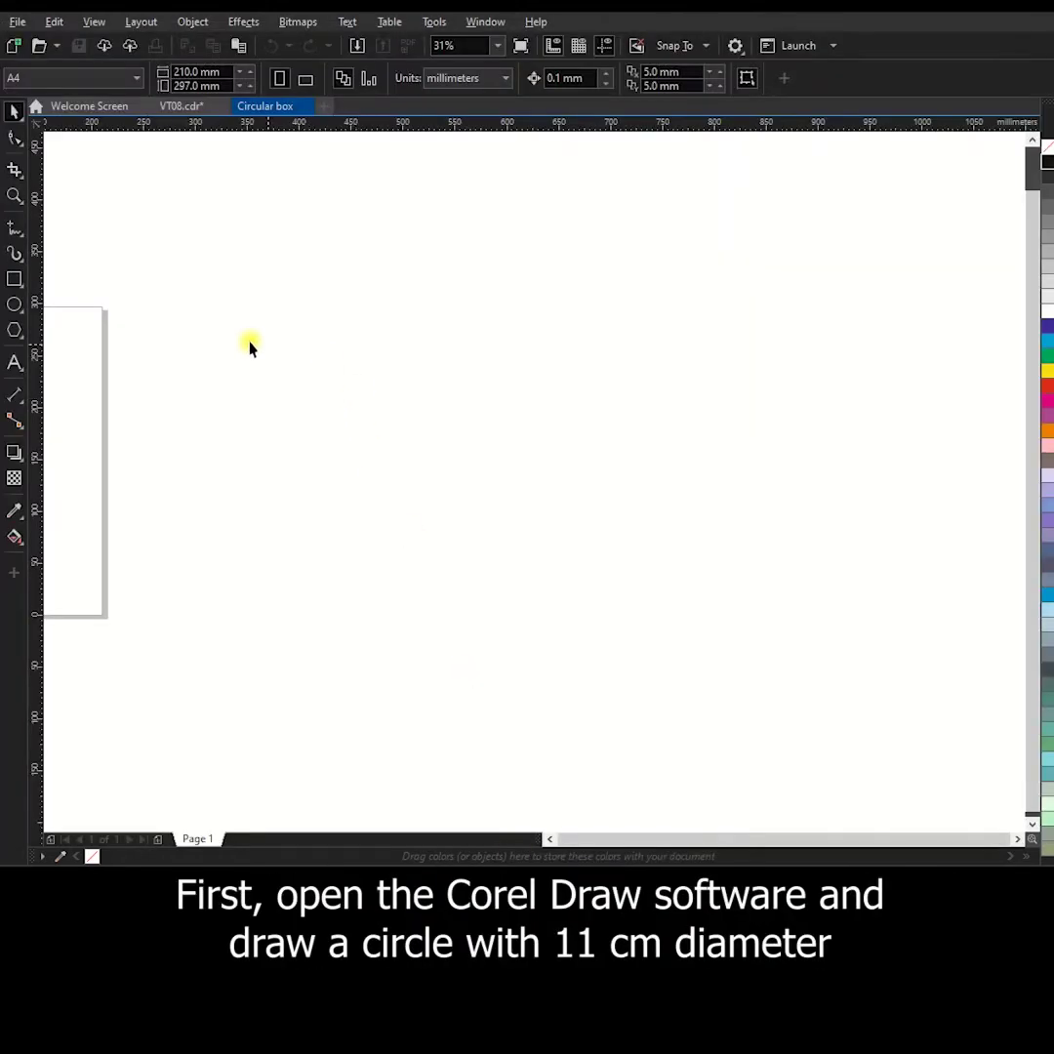
Draw a circle on the empty area beside the page and set its diameter to 110 mm
{"action": "left_click", "coordinate": [14, 304]}
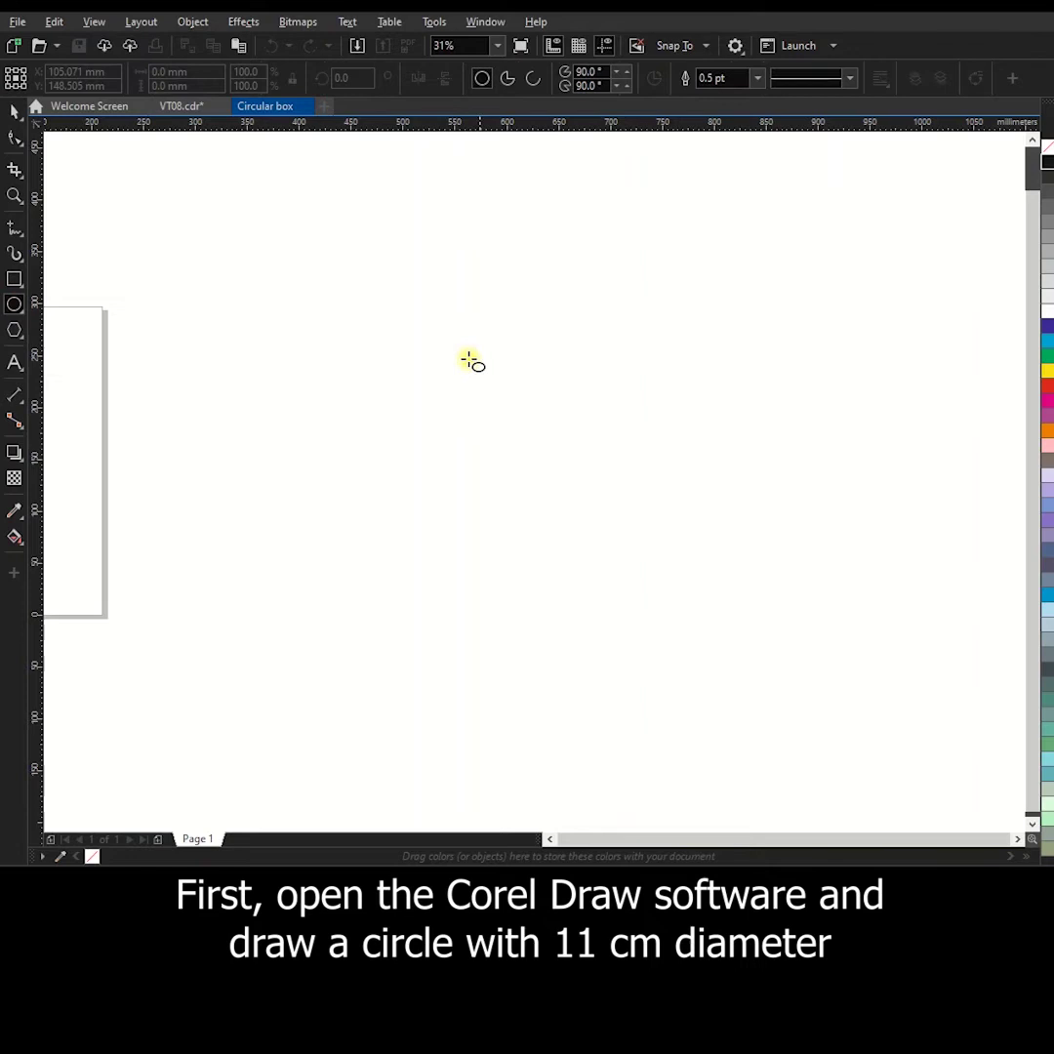
{"action": "left_click_drag", "start_coordinate": [357, 314], "coordinate": [619, 511]}
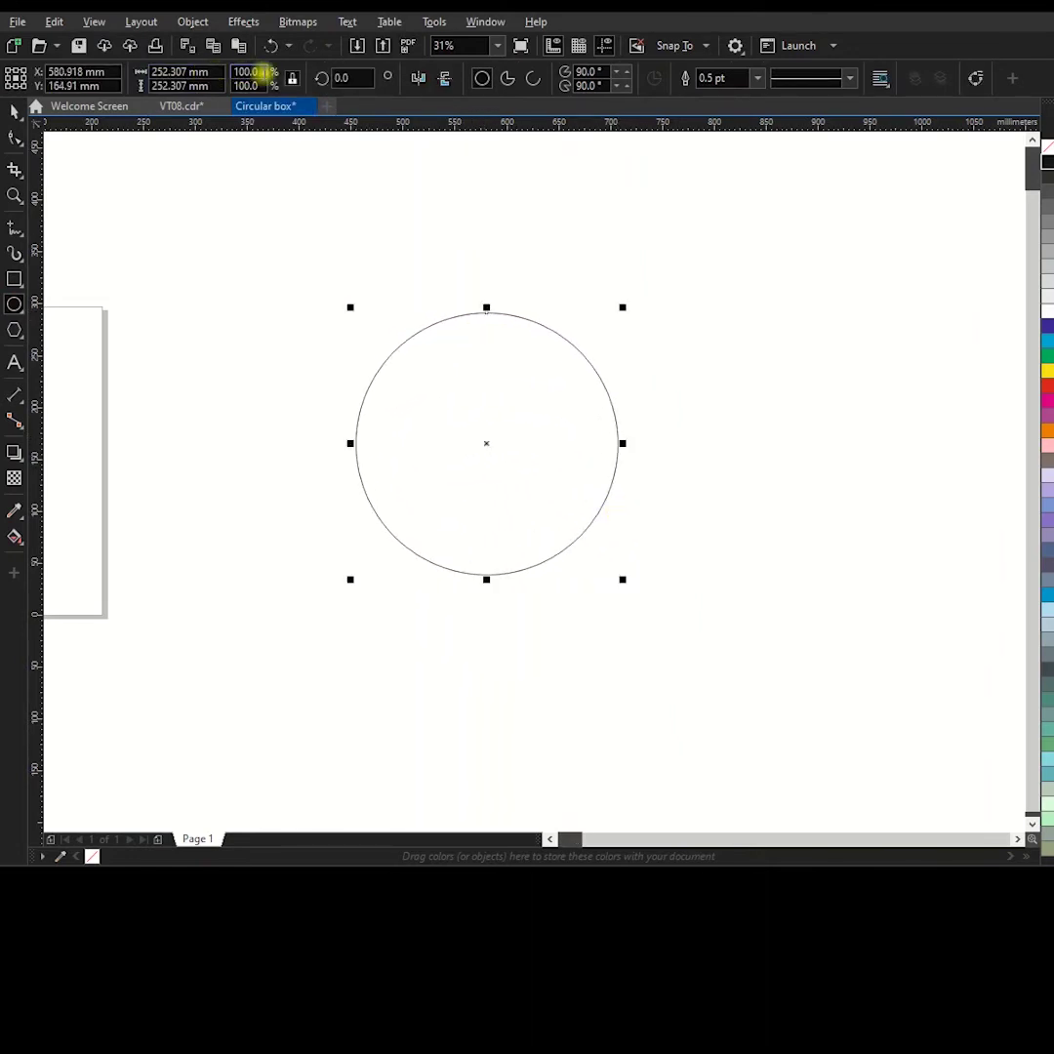
{"action": "left_click", "coordinate": [218, 72]}
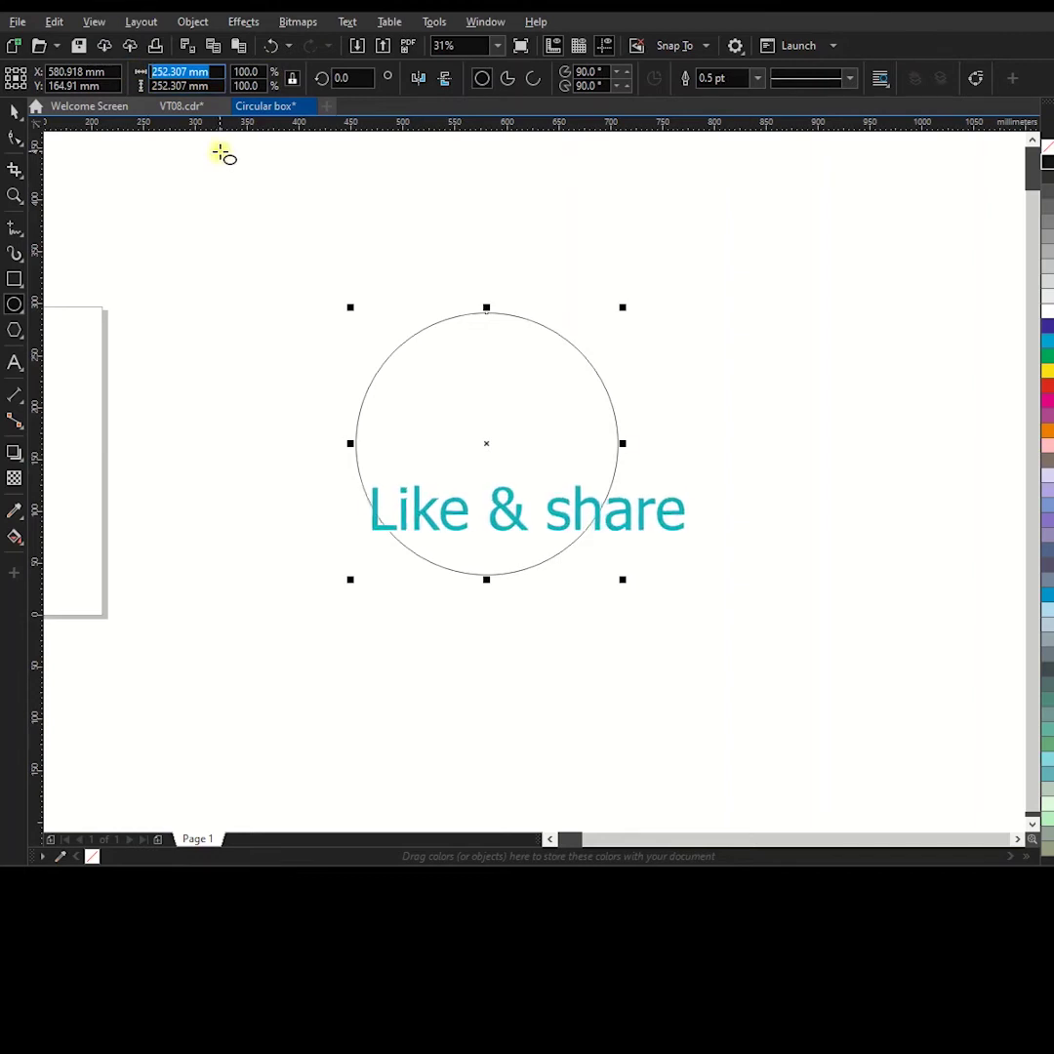
{"action": "type", "text": "110"}
{"action": "key", "text": "Return"}
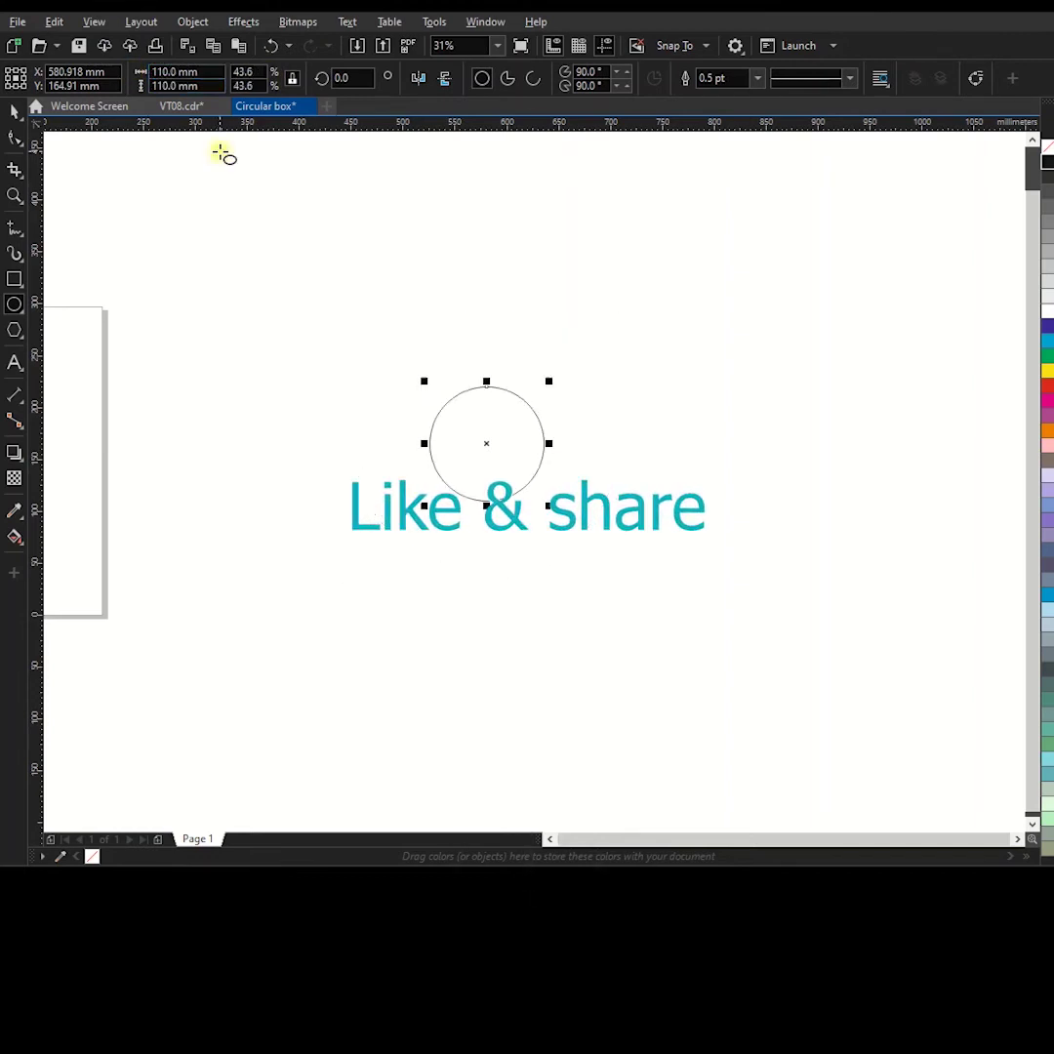
Draw a small rectangle about 6.5 × 2.8 mm inside the circle, near its top
{"action": "left_click", "coordinate": [16, 113]}
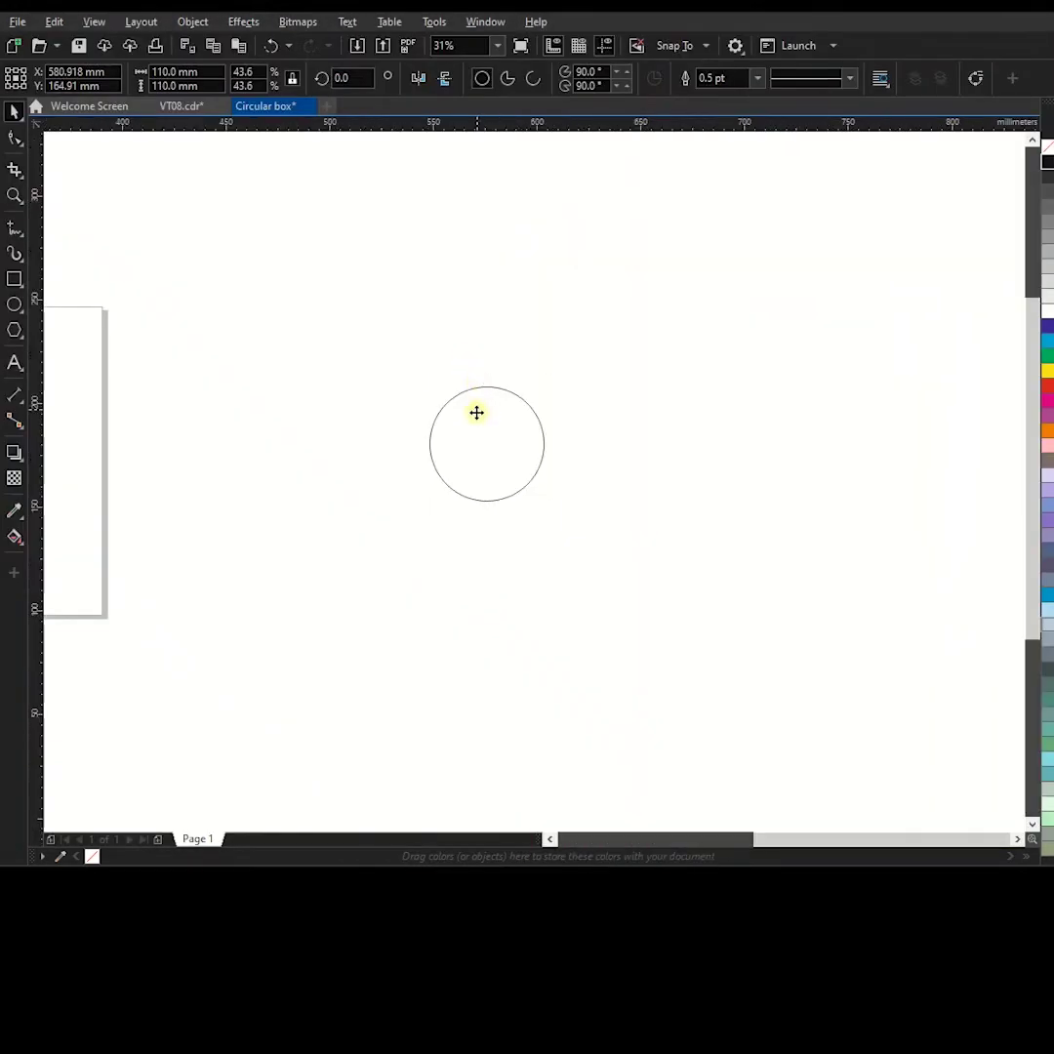
{"action": "scroll", "coordinate": [476, 412], "scroll_direction": "up", "scroll_amount": 3}
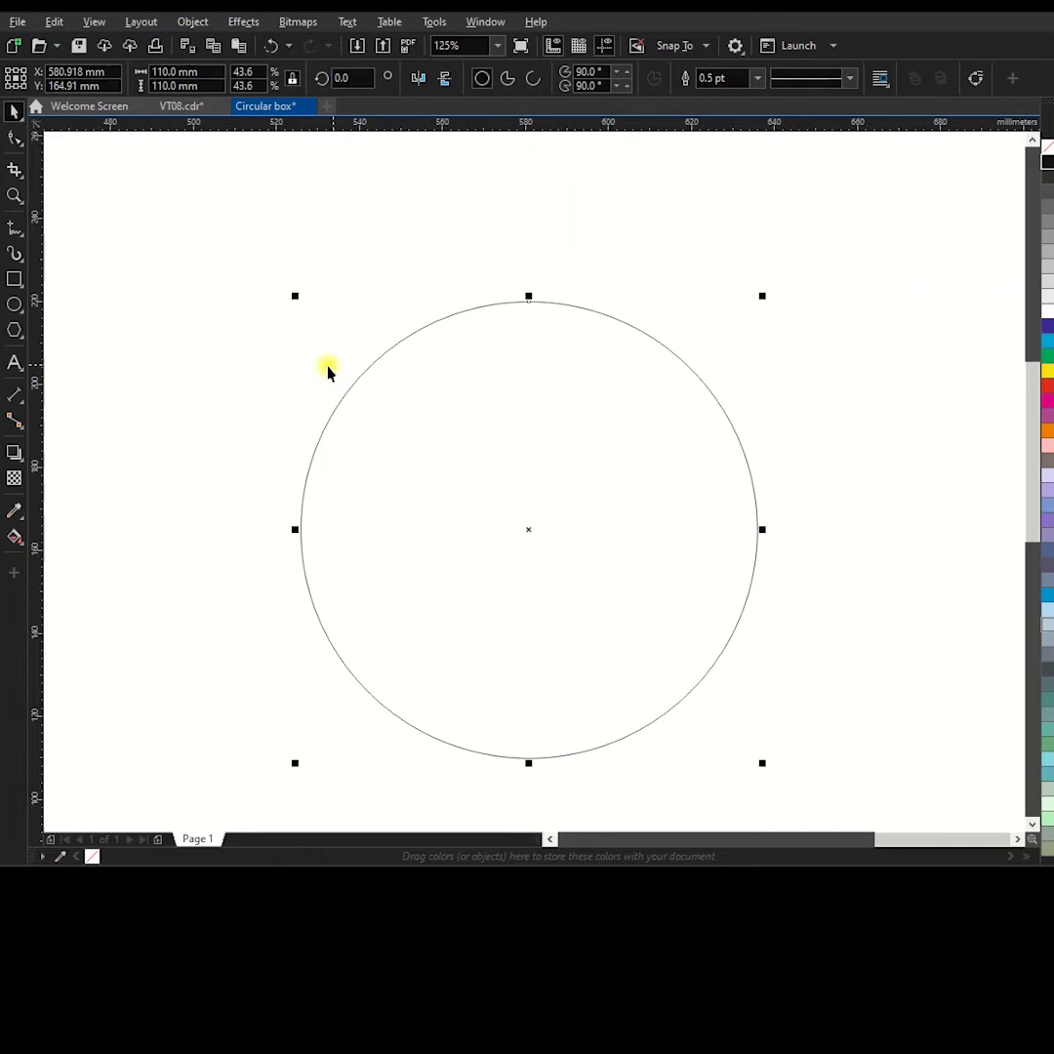
{"action": "scroll", "coordinate": [542, 487], "scroll_direction": "up", "scroll_amount": 2}
{"action": "left_click_drag", "start_coordinate": [547, 323], "coordinate": [547, 425]}
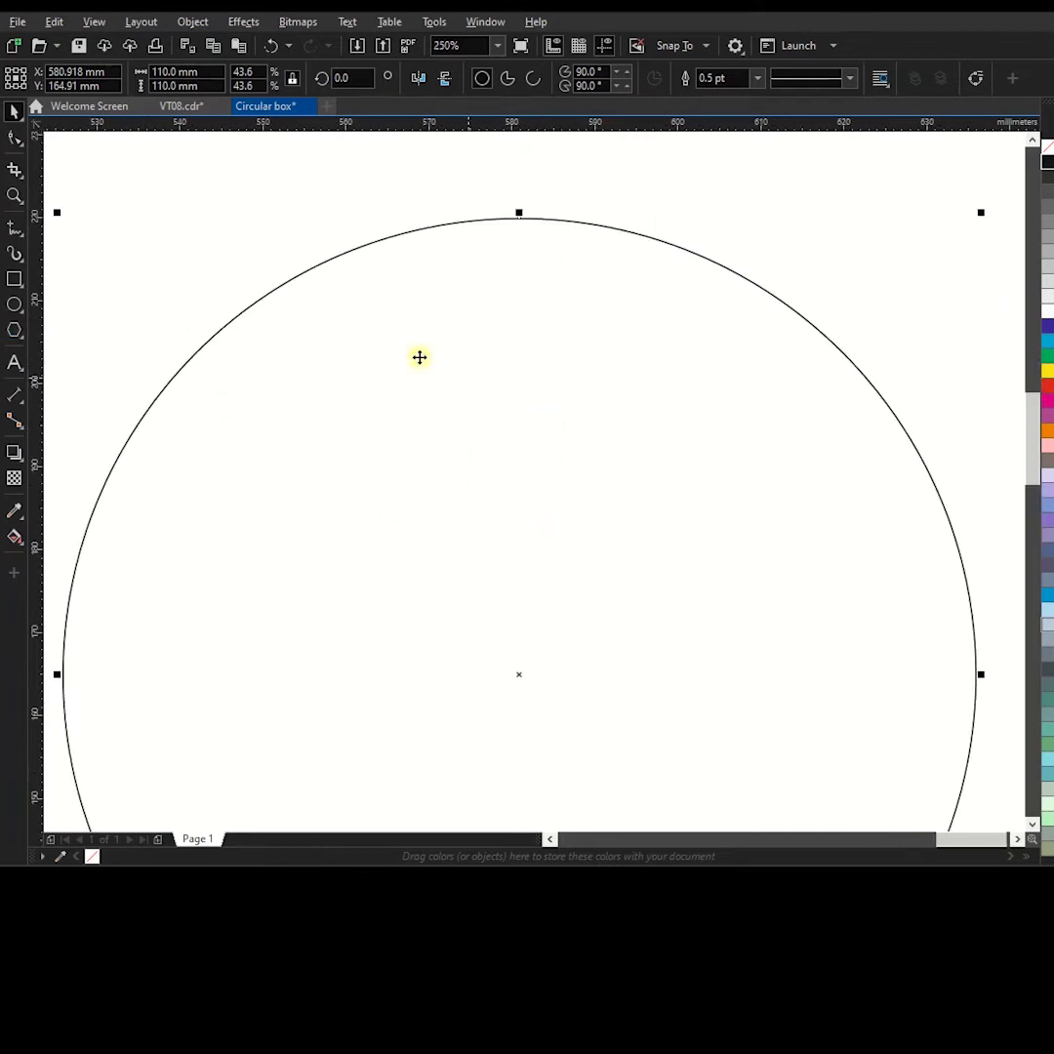
{"action": "left_click", "coordinate": [14, 281]}
{"action": "left_click_drag", "start_coordinate": [463, 275], "coordinate": [517, 295]}
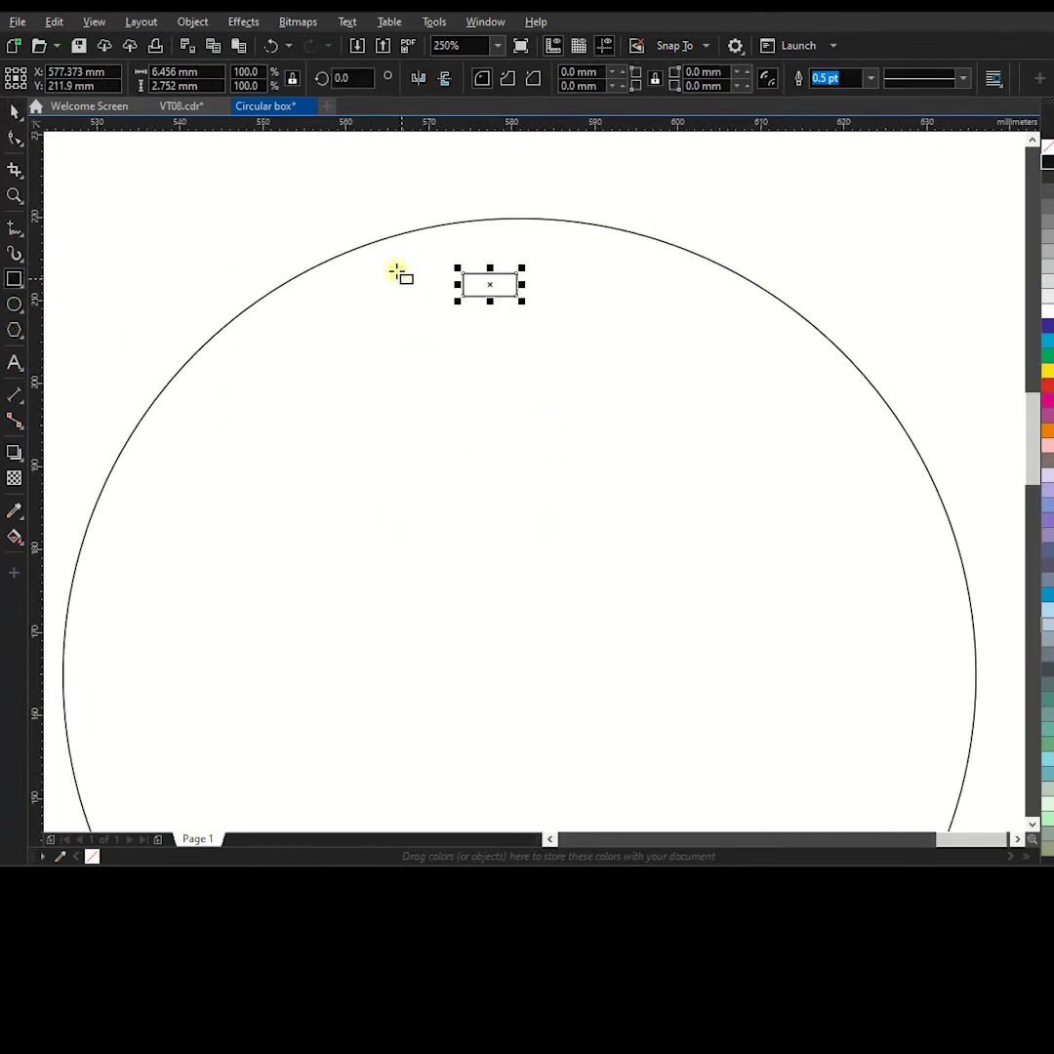
Set the rectangle's size to 5 mm wide and 2.85 mm high, with the proportions unlocked for the height
{"action": "left_click", "coordinate": [174, 73]}
{"action": "type", "text": "5"}
{"action": "key", "text": "Return"}
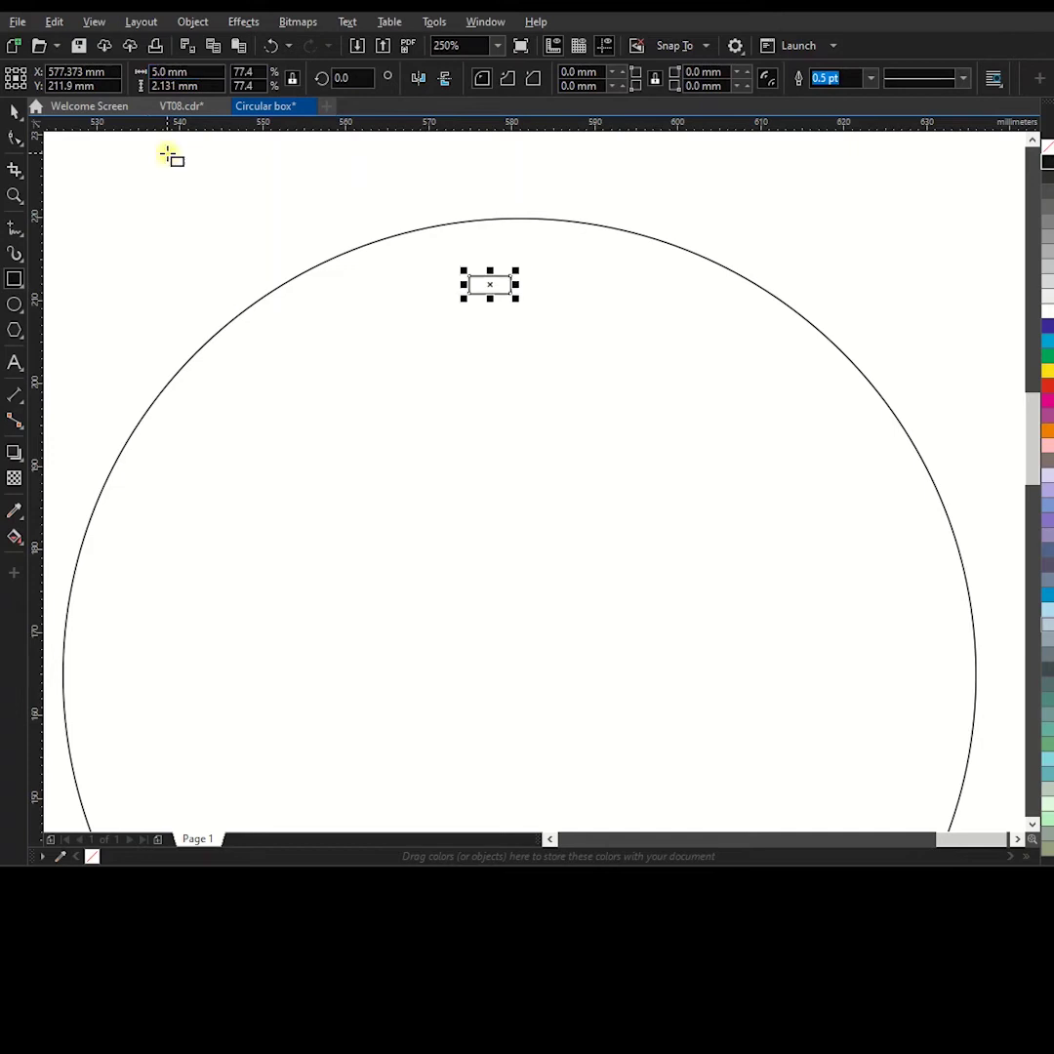
{"action": "left_click", "coordinate": [205, 86]}
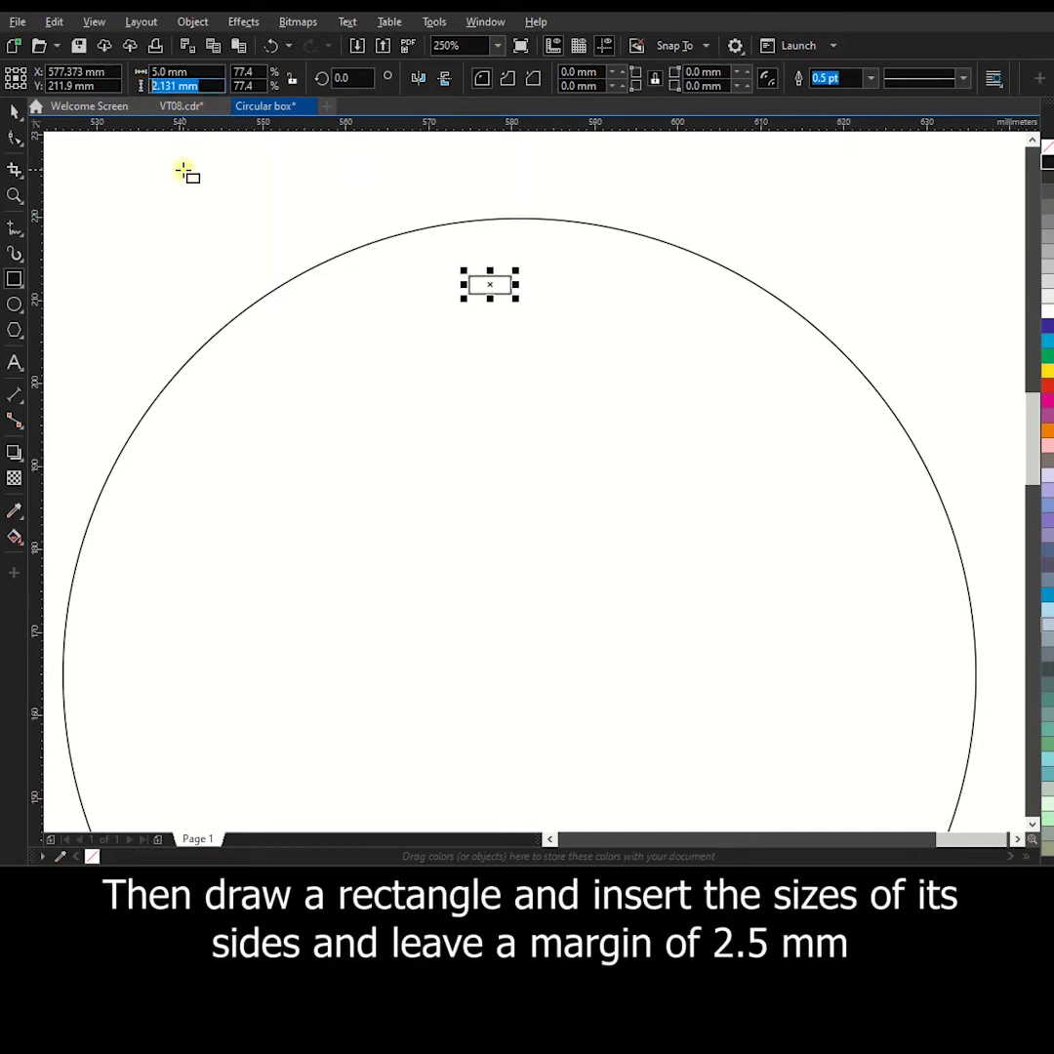
{"action": "type", "text": "2.85"}
{"action": "key", "text": "Return"}
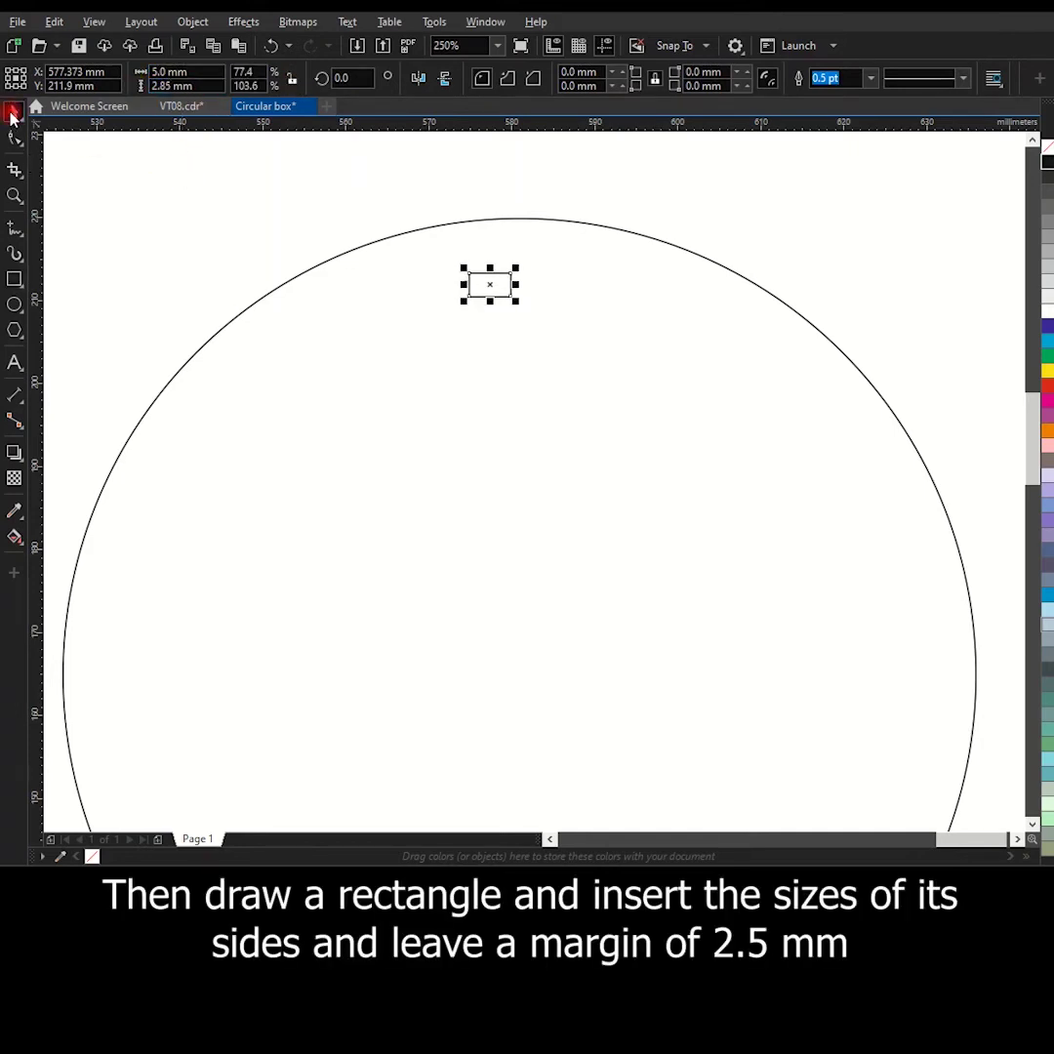
Align the rectangle with the top edge of the circle, centred horizontally, and leave only the rectangle selected
{"action": "left_click", "coordinate": [445, 234]}
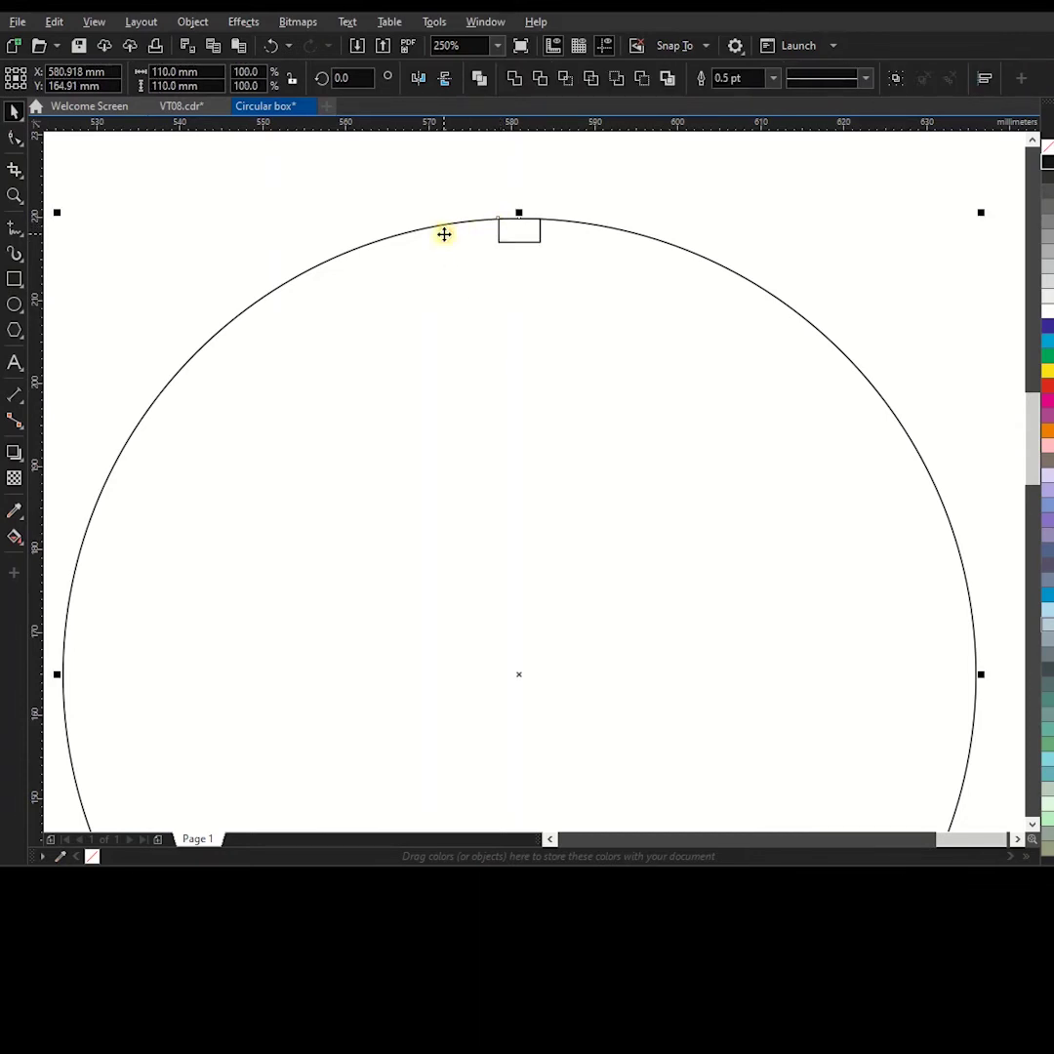
{"action": "left_click_drag", "start_coordinate": [434, 195], "coordinate": [574, 263]}
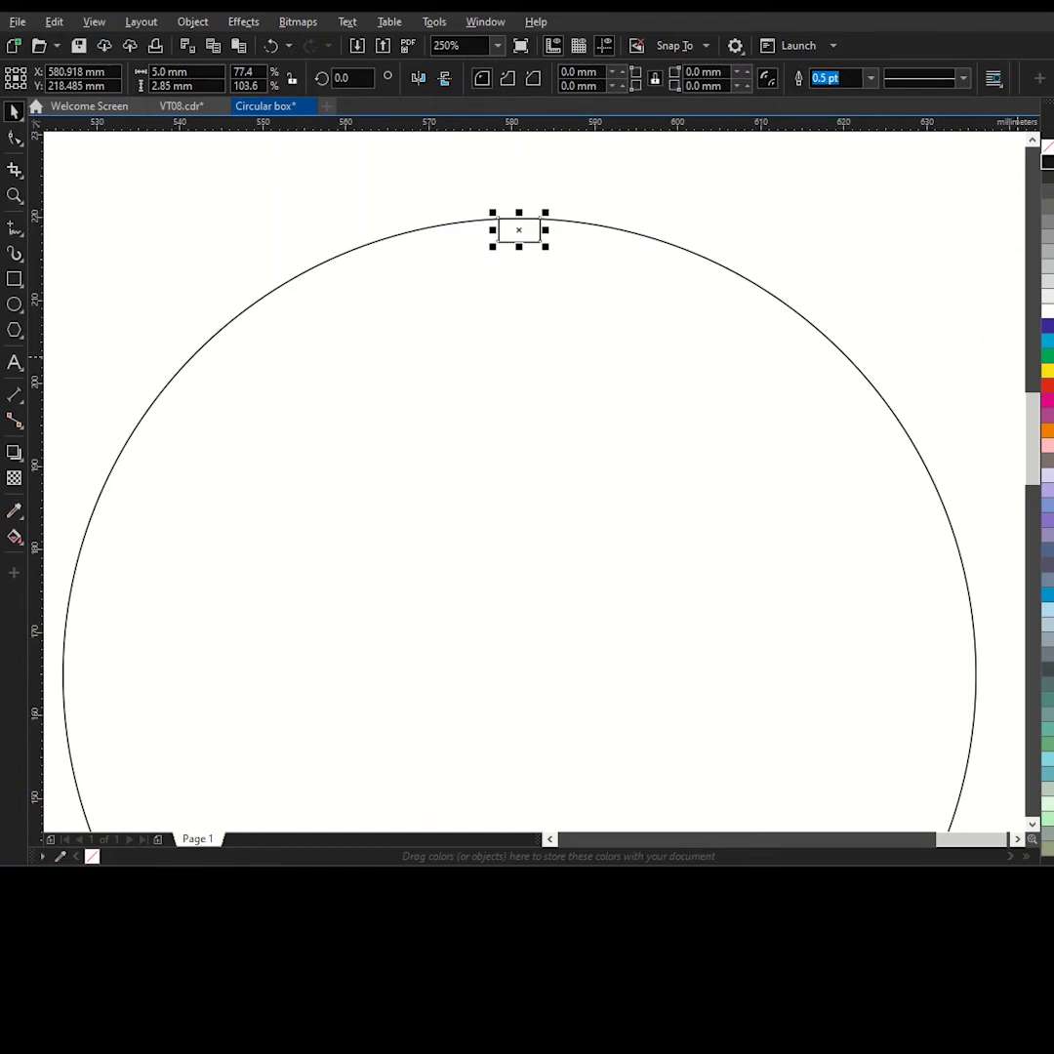
Move the rectangle 2.5 mm down from the circle's edge with a relative position transform and 0 copies
{"action": "left_click", "coordinate": [485, 22]}
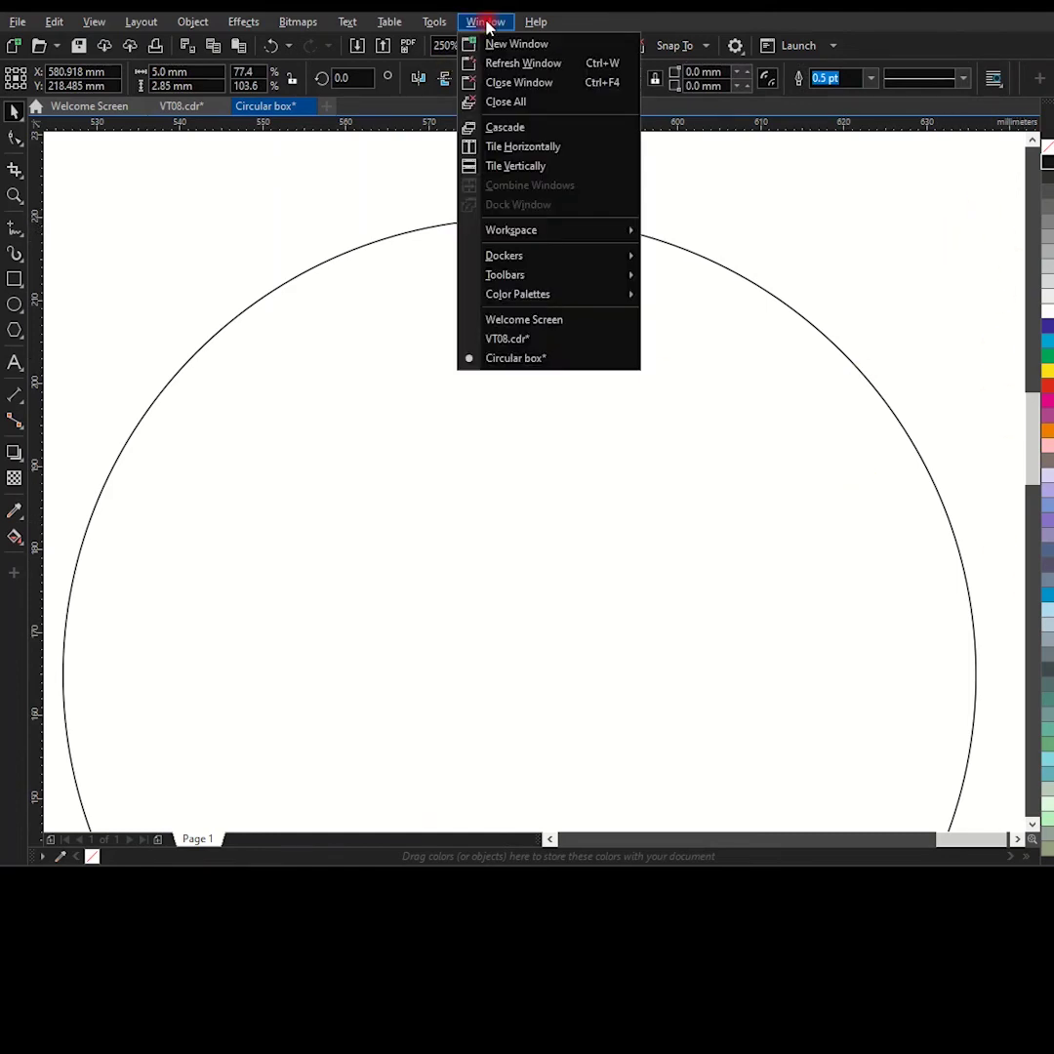
{"action": "mouse_move", "coordinate": [536, 252]}
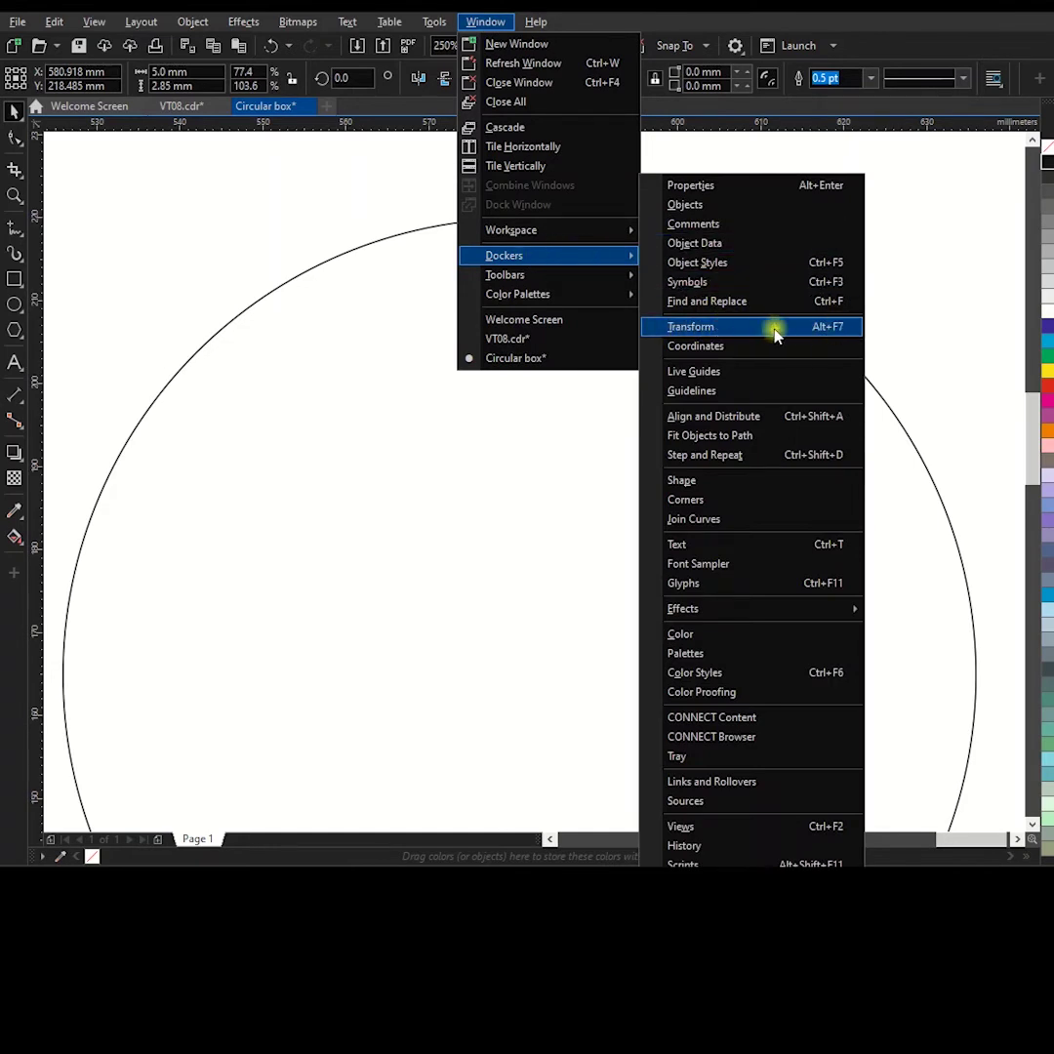
{"action": "left_click", "coordinate": [729, 332]}
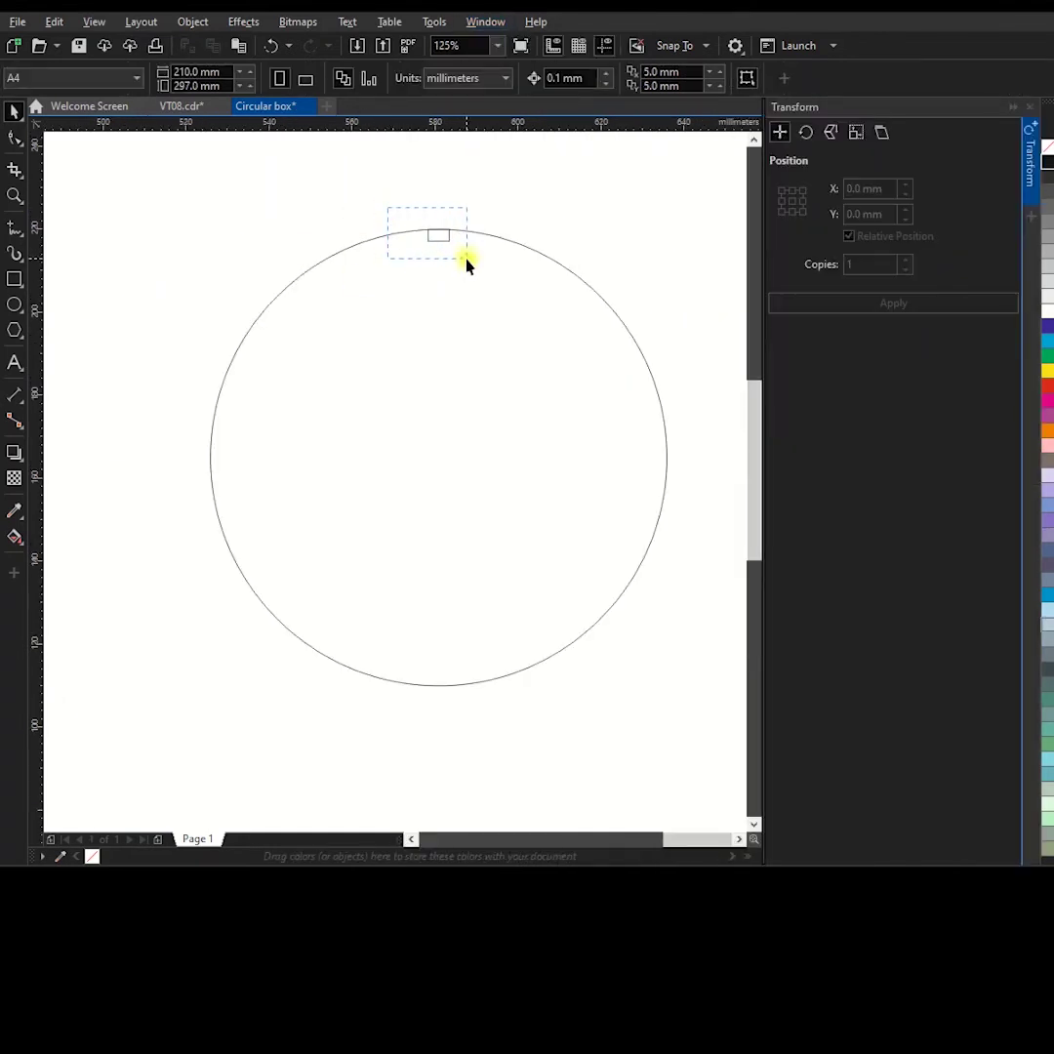
{"action": "left_click_drag", "start_coordinate": [467, 264], "coordinate": [467, 260]}
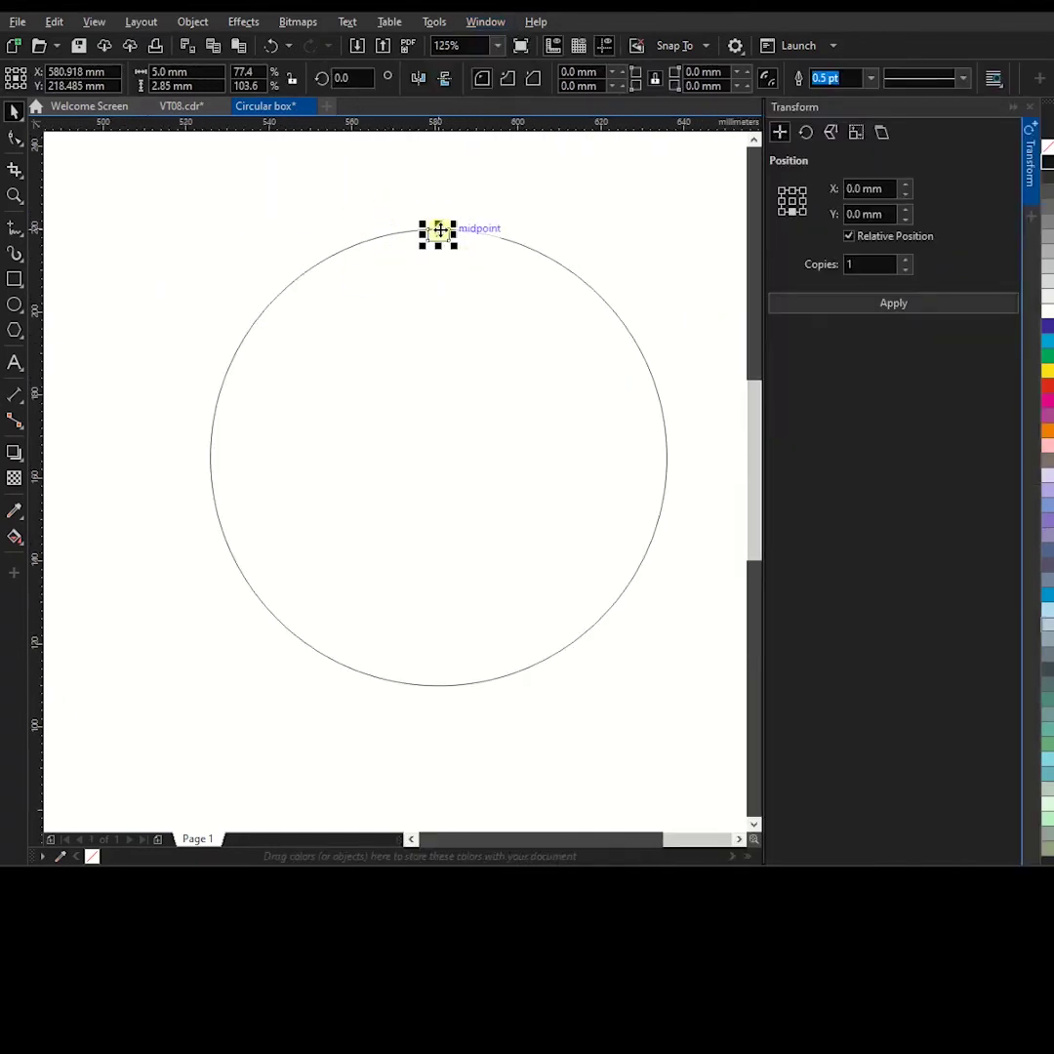
{"action": "scroll", "coordinate": [441, 231], "scroll_direction": "up", "scroll_amount": 2}
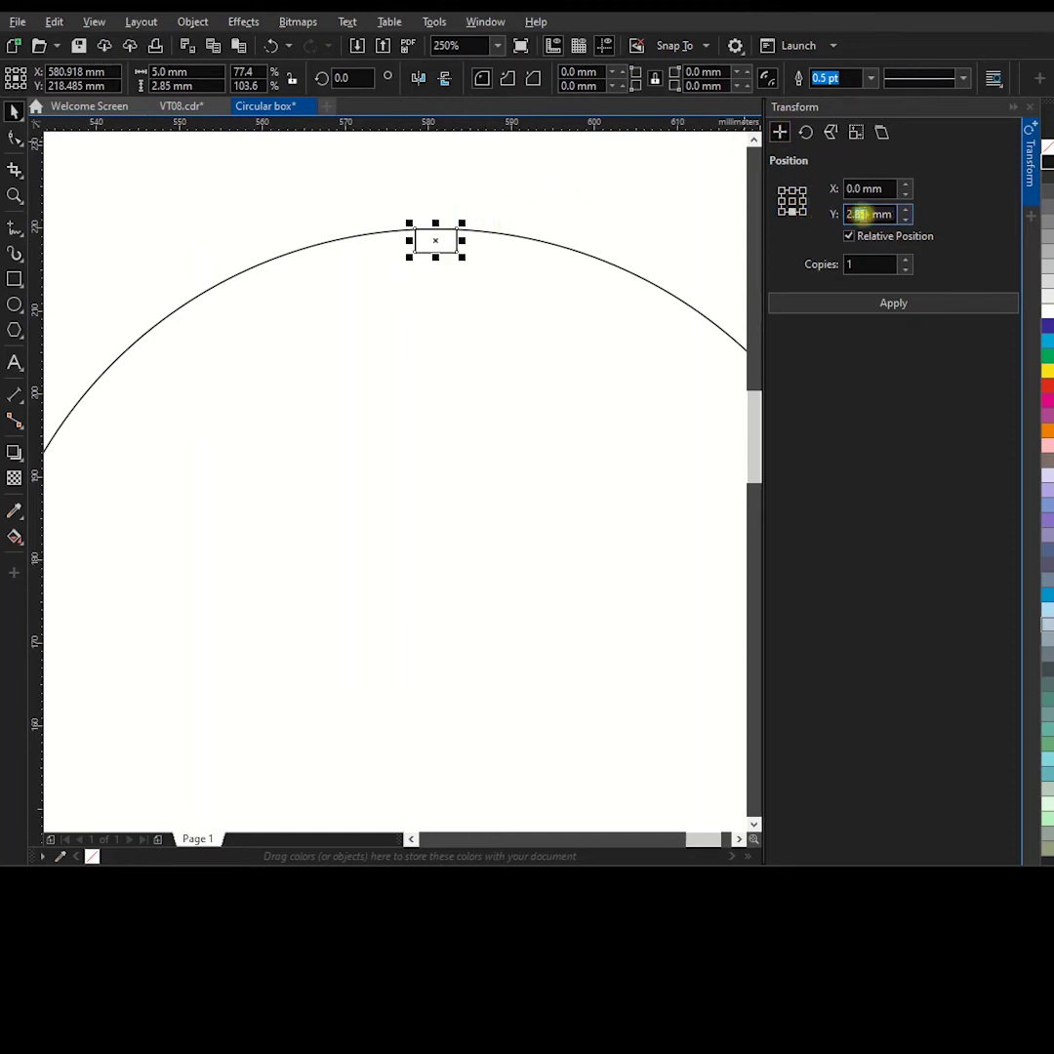
{"action": "type", "text": "2.5"}
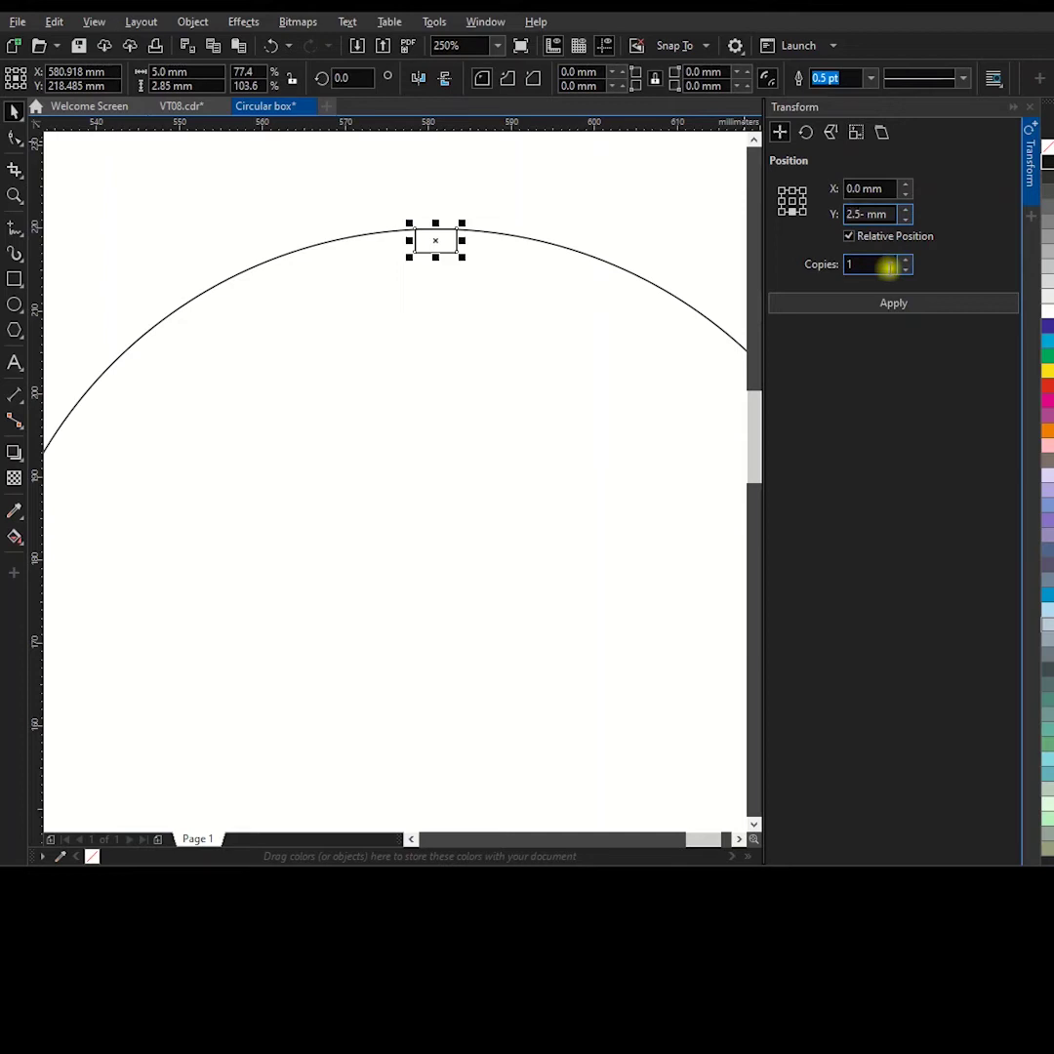
{"action": "double_click", "coordinate": [889, 267]}
{"action": "type", "text": "0"}
{"action": "left_click", "coordinate": [866, 304]}
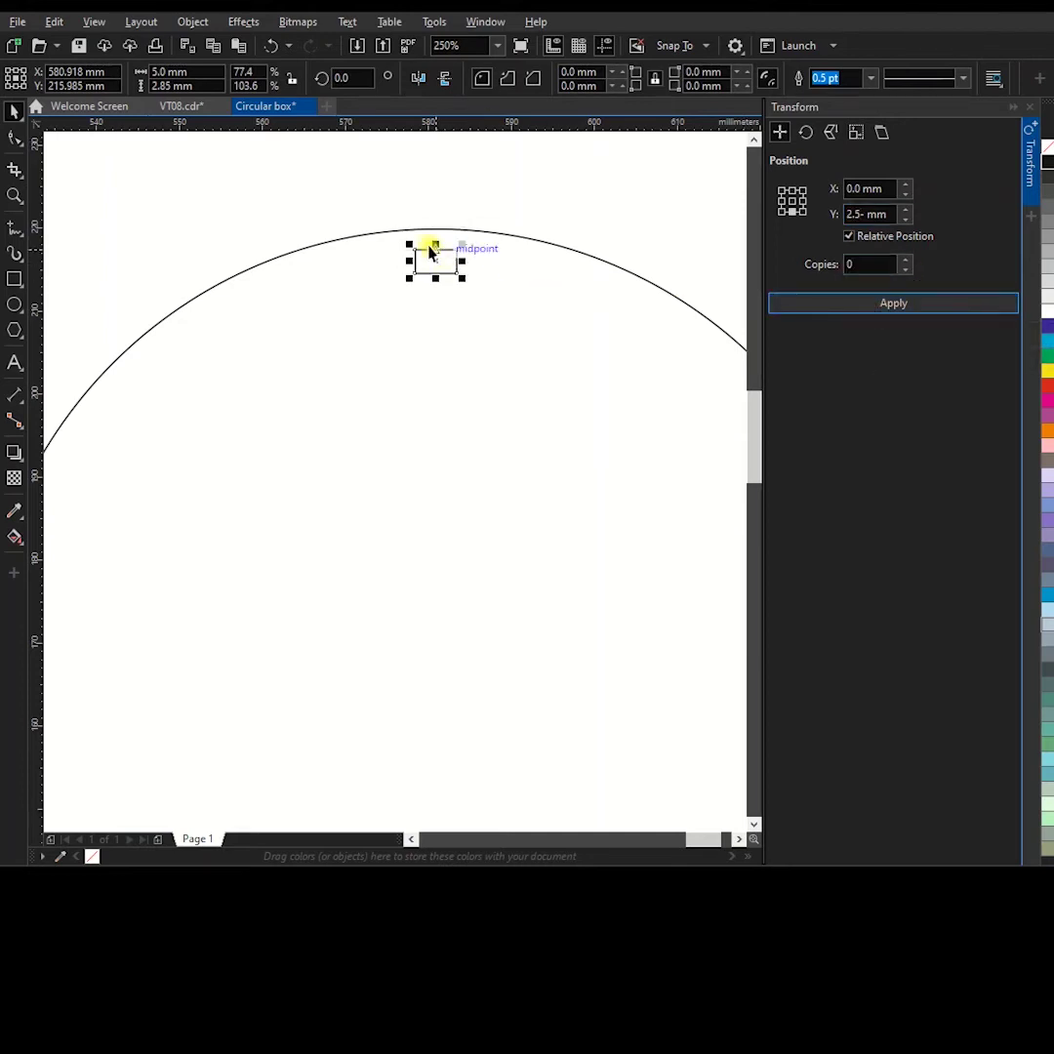
{"action": "scroll", "coordinate": [435, 235], "scroll_direction": "up", "scroll_amount": 2}
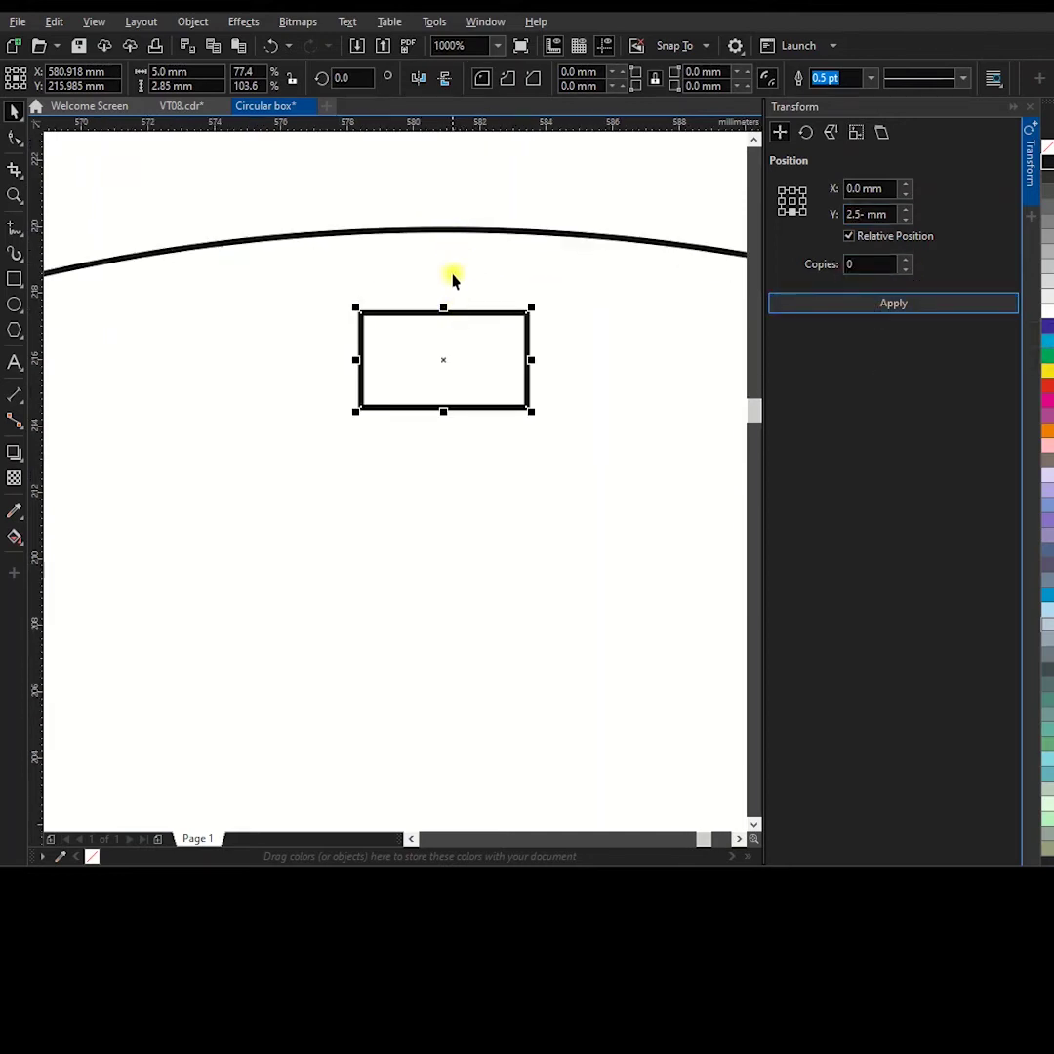
Put the rectangle's rotation centre on the circle's centre and make three successive rotated copies at 90° intervals
{"action": "scroll", "coordinate": [452, 280], "scroll_direction": "down", "scroll_amount": 3}
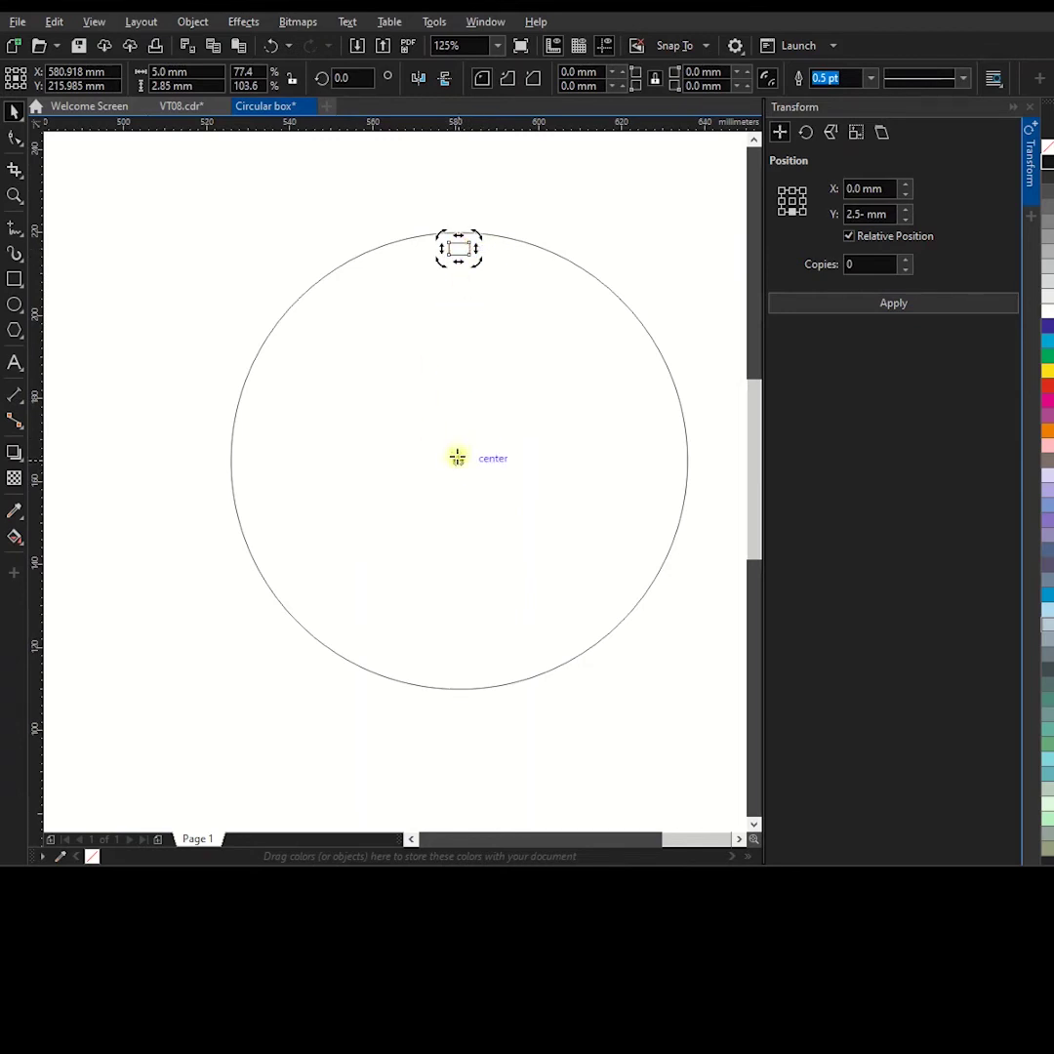
{"action": "left_click", "coordinate": [805, 131]}
{"action": "double_click", "coordinate": [864, 188]}
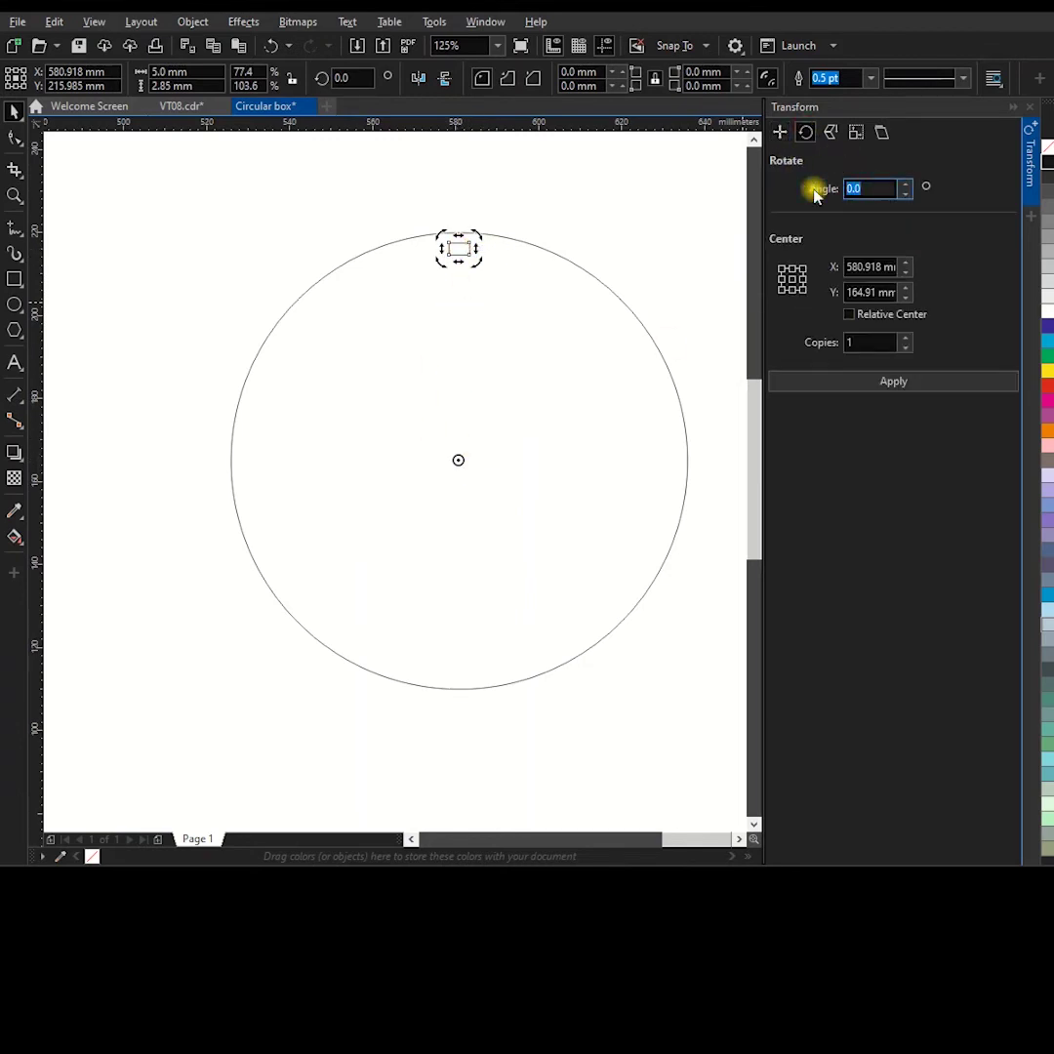
{"action": "type", "text": "90"}
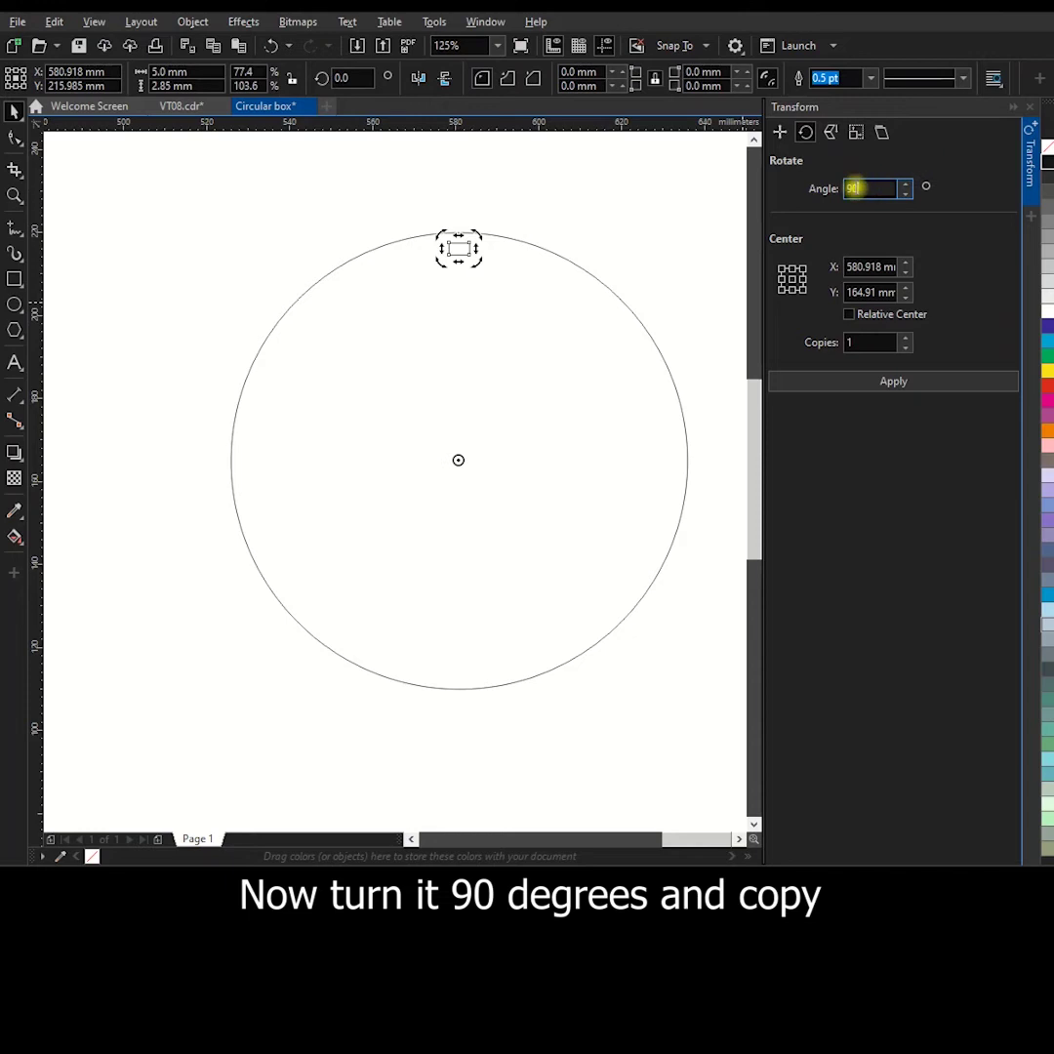
{"action": "left_click", "coordinate": [863, 381]}
{"action": "left_click", "coordinate": [863, 381]}
{"action": "left_click", "coordinate": [863, 381]}
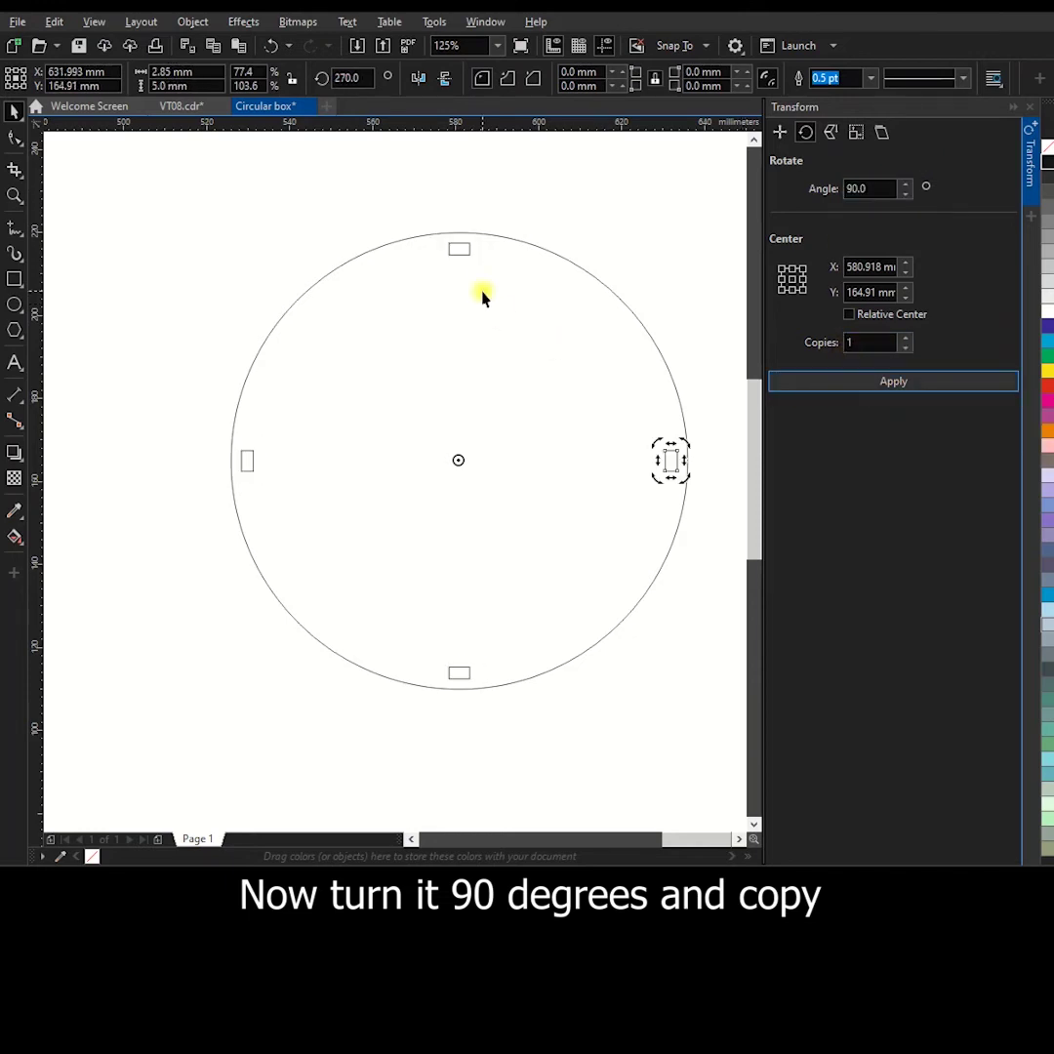
Switch to the Photos app to examine the reference picture of the finished circular box, and return to CorelDRAW
{"action": "left_click", "coordinate": [14, 111]}
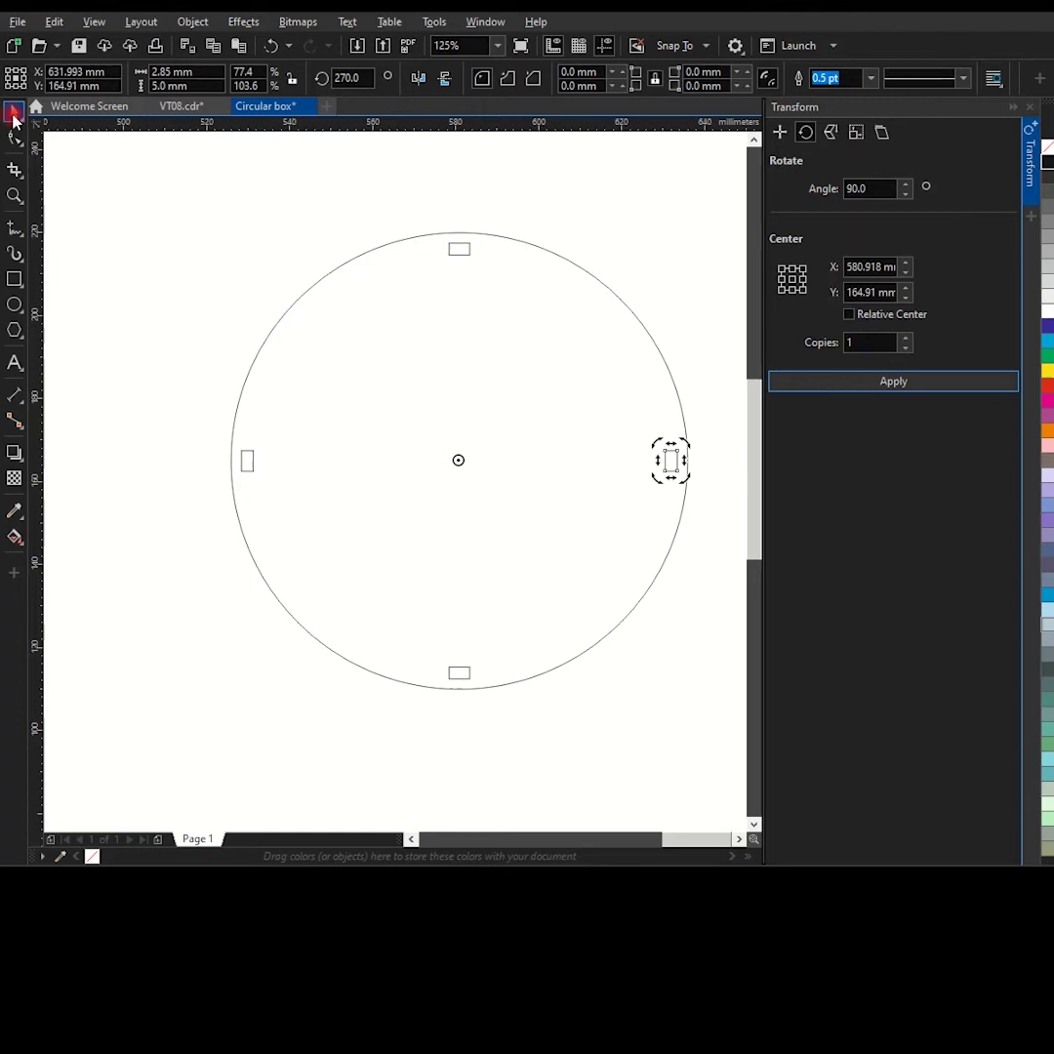
{"action": "key", "text": "alt+Tab"}
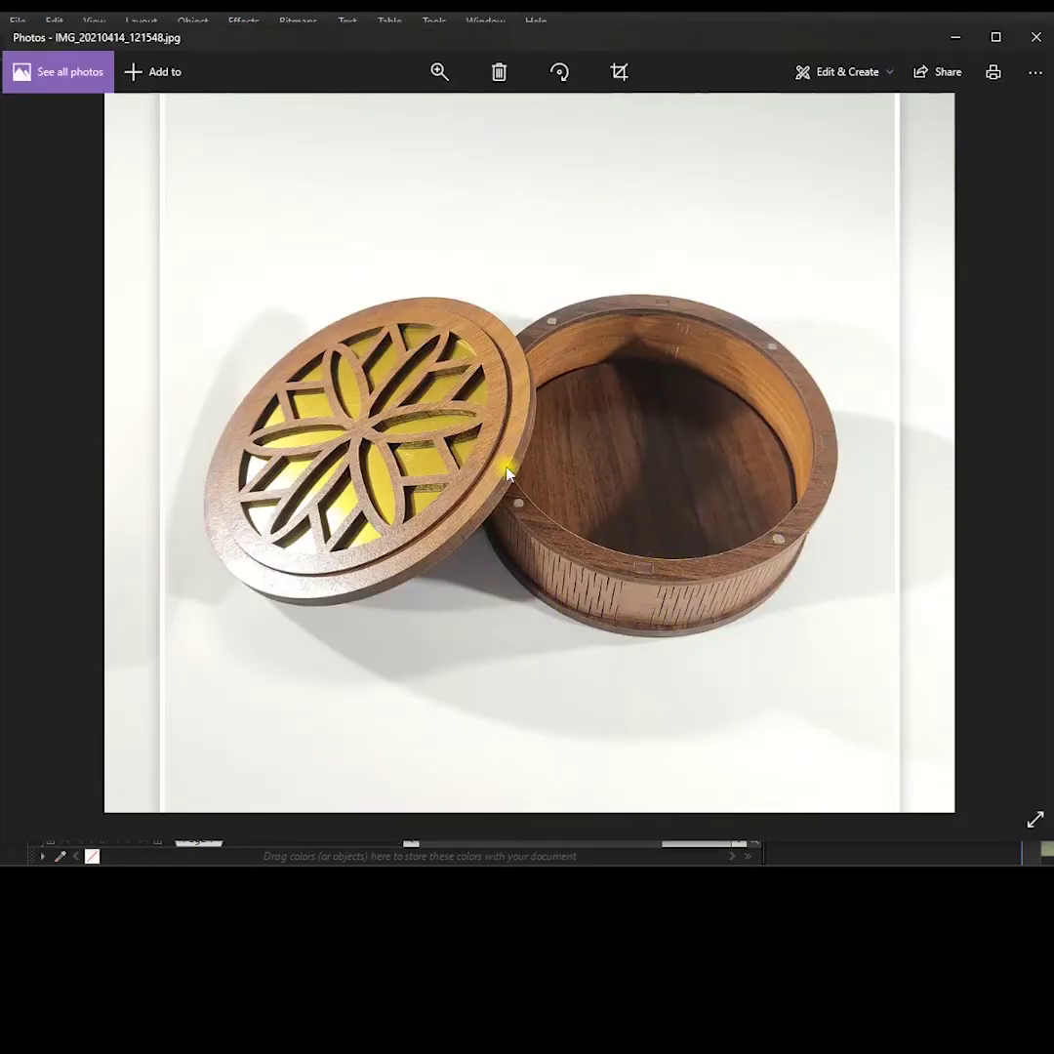
{"action": "key", "text": "alt+Tab"}
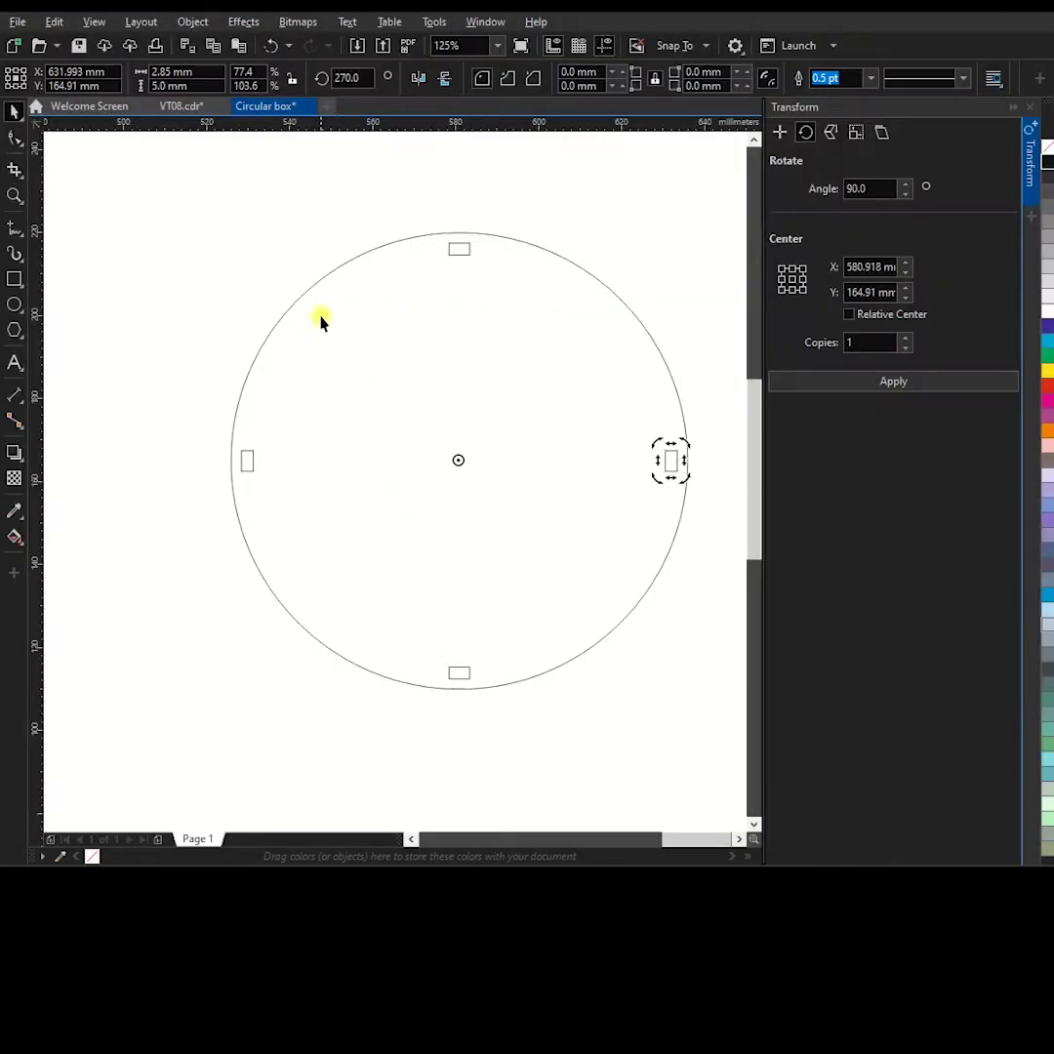
Close the Transform docker, duplicate the circle with its four rectangles, and place the copy about 149 mm to the left of the original
{"action": "left_click", "coordinate": [1028, 107]}
{"action": "left_click_drag", "start_coordinate": [308, 207], "coordinate": [702, 606]}
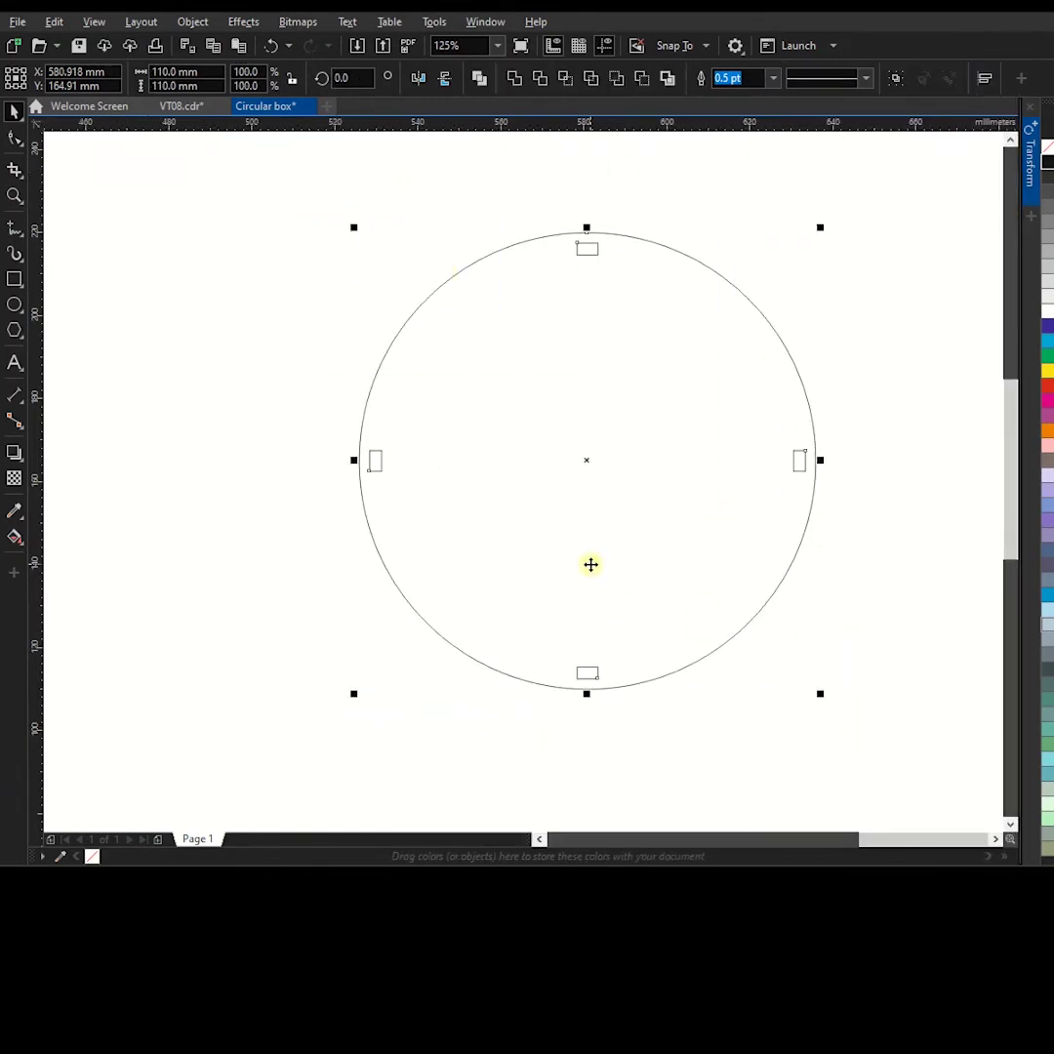
{"action": "left_click", "coordinate": [215, 47]}
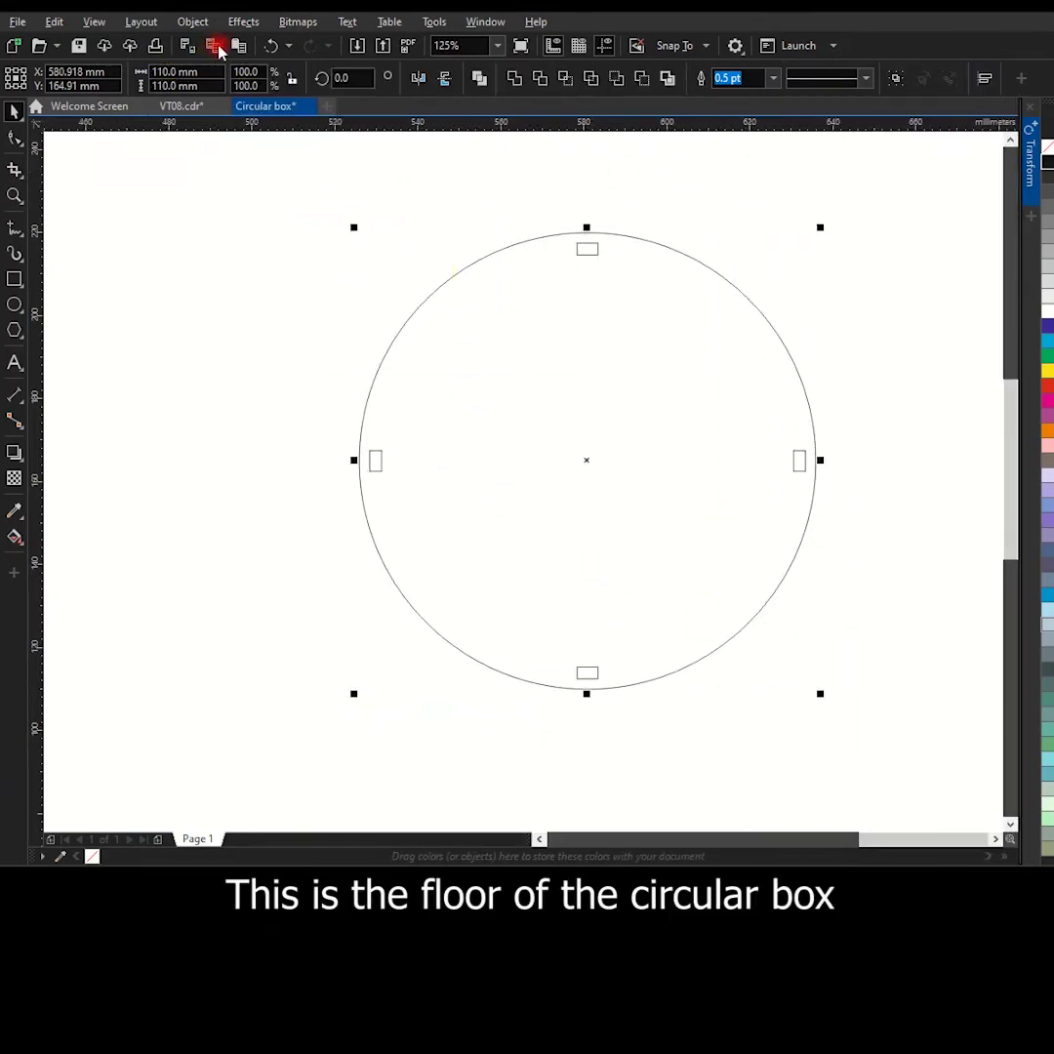
{"action": "left_click", "coordinate": [240, 46]}
{"action": "scroll", "coordinate": [634, 418], "scroll_direction": "down", "scroll_amount": 1}
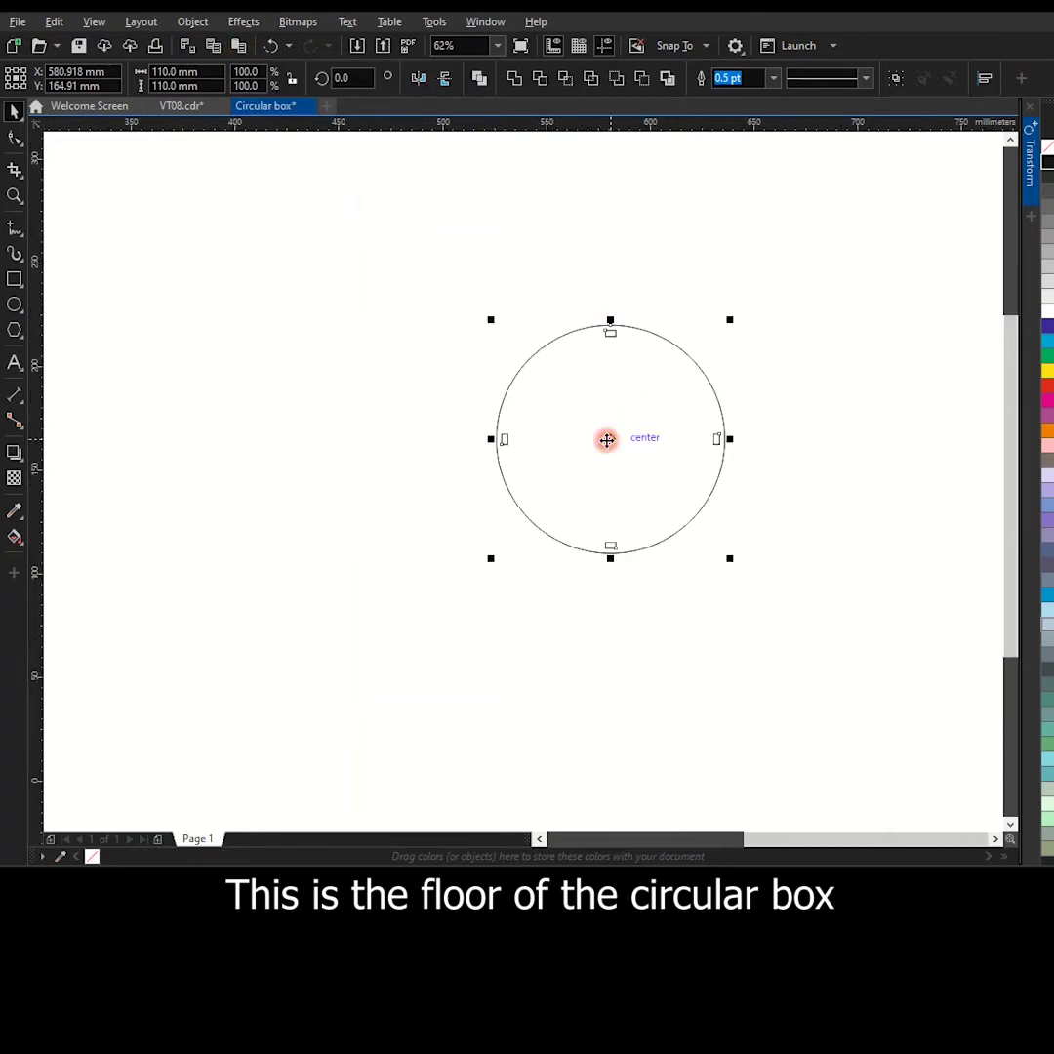
{"action": "left_click_drag", "start_coordinate": [607, 439], "coordinate": [302, 426]}
Duplicate the original 110 mm circle in place and set the copy's diameter to 95 mm with the ratio locked
{"action": "scroll", "coordinate": [607, 405], "scroll_direction": "up", "scroll_amount": 1}
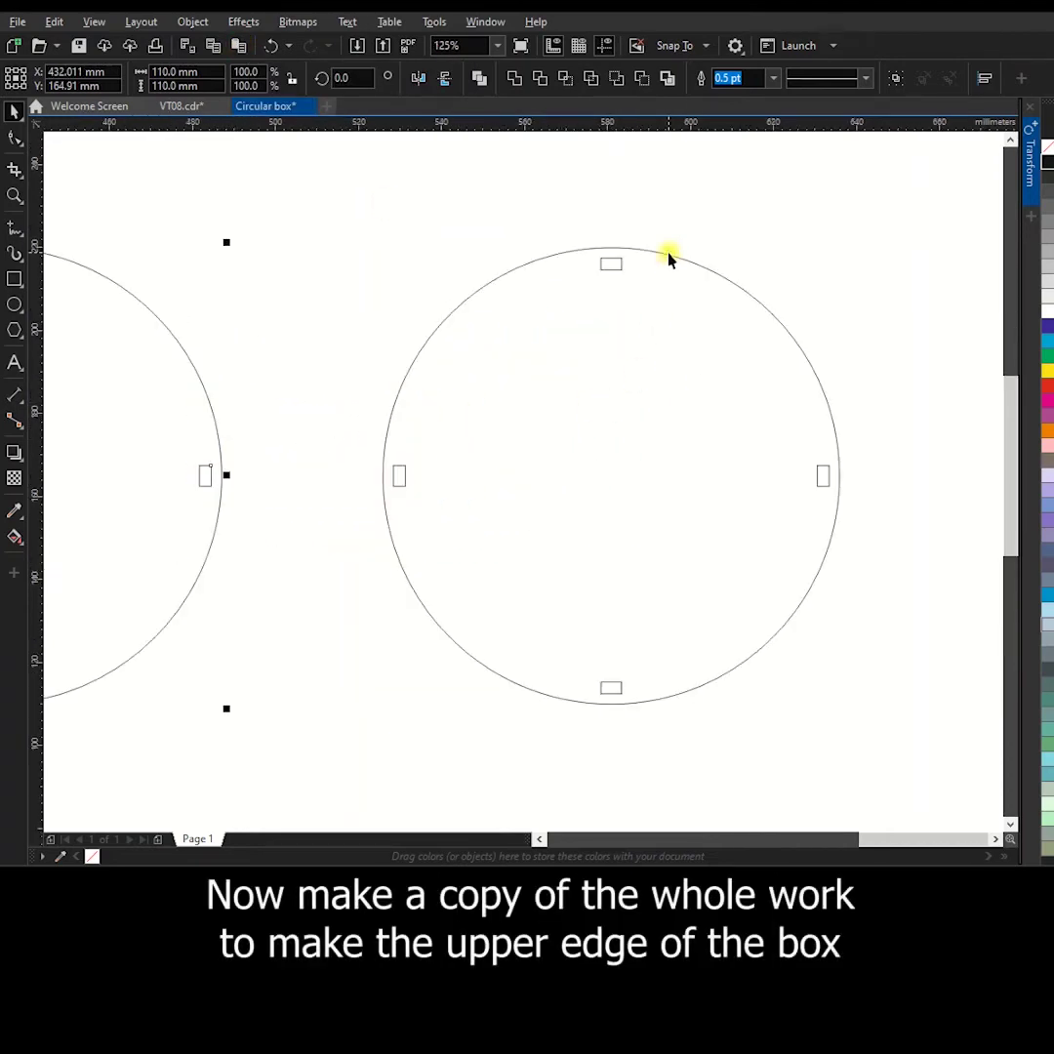
{"action": "left_click", "coordinate": [669, 257]}
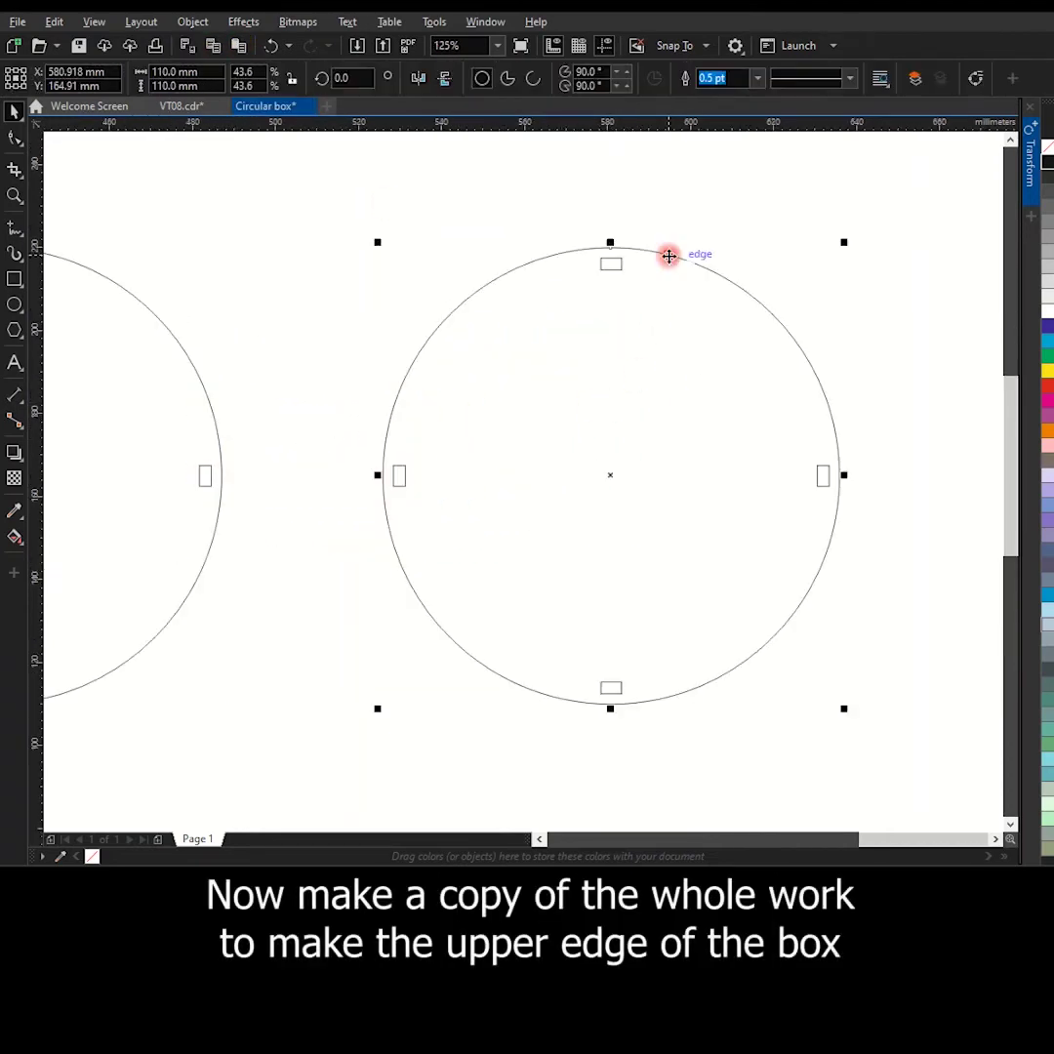
{"action": "left_click", "coordinate": [216, 49]}
{"action": "left_click", "coordinate": [238, 48]}
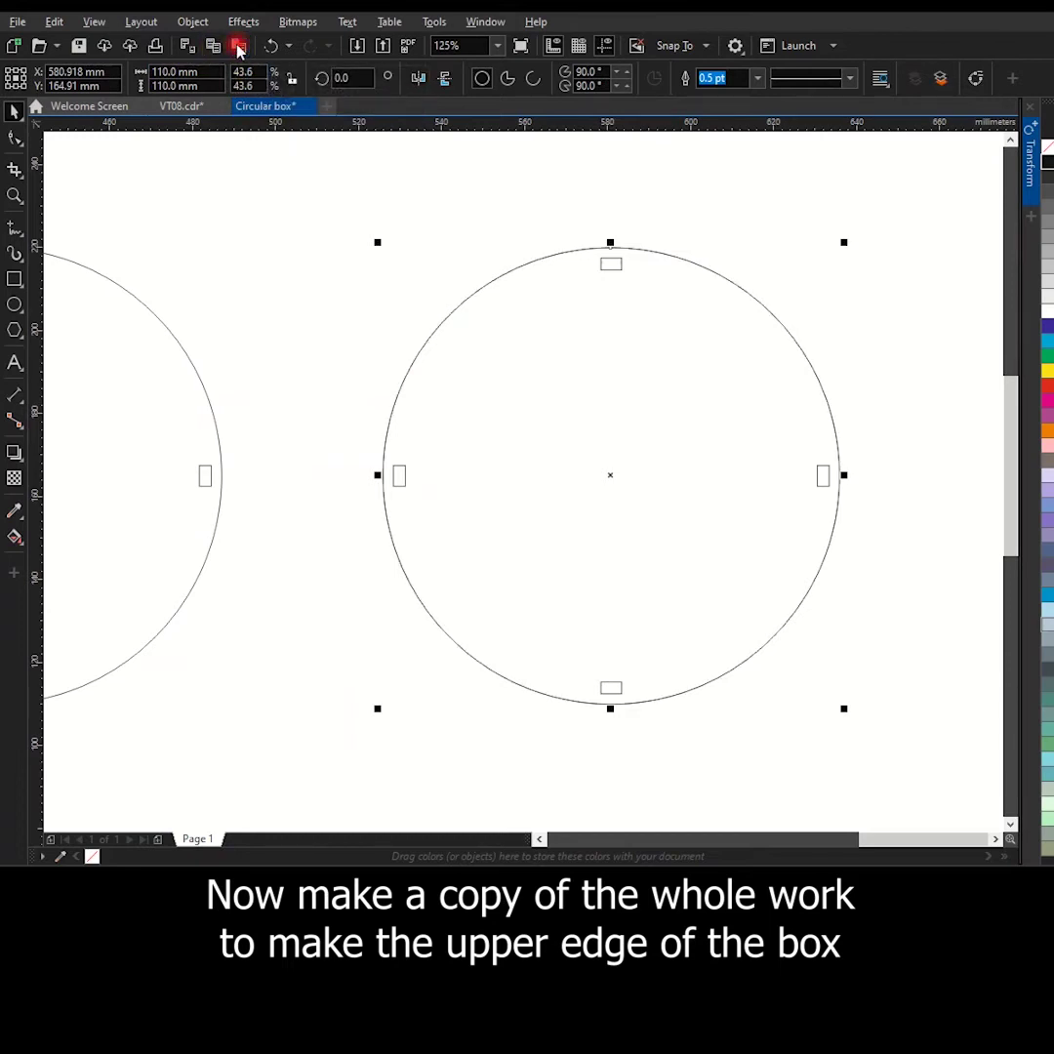
{"action": "left_click", "coordinate": [293, 81]}
{"action": "left_click_drag", "start_coordinate": [210, 73], "coordinate": [138, 74]}
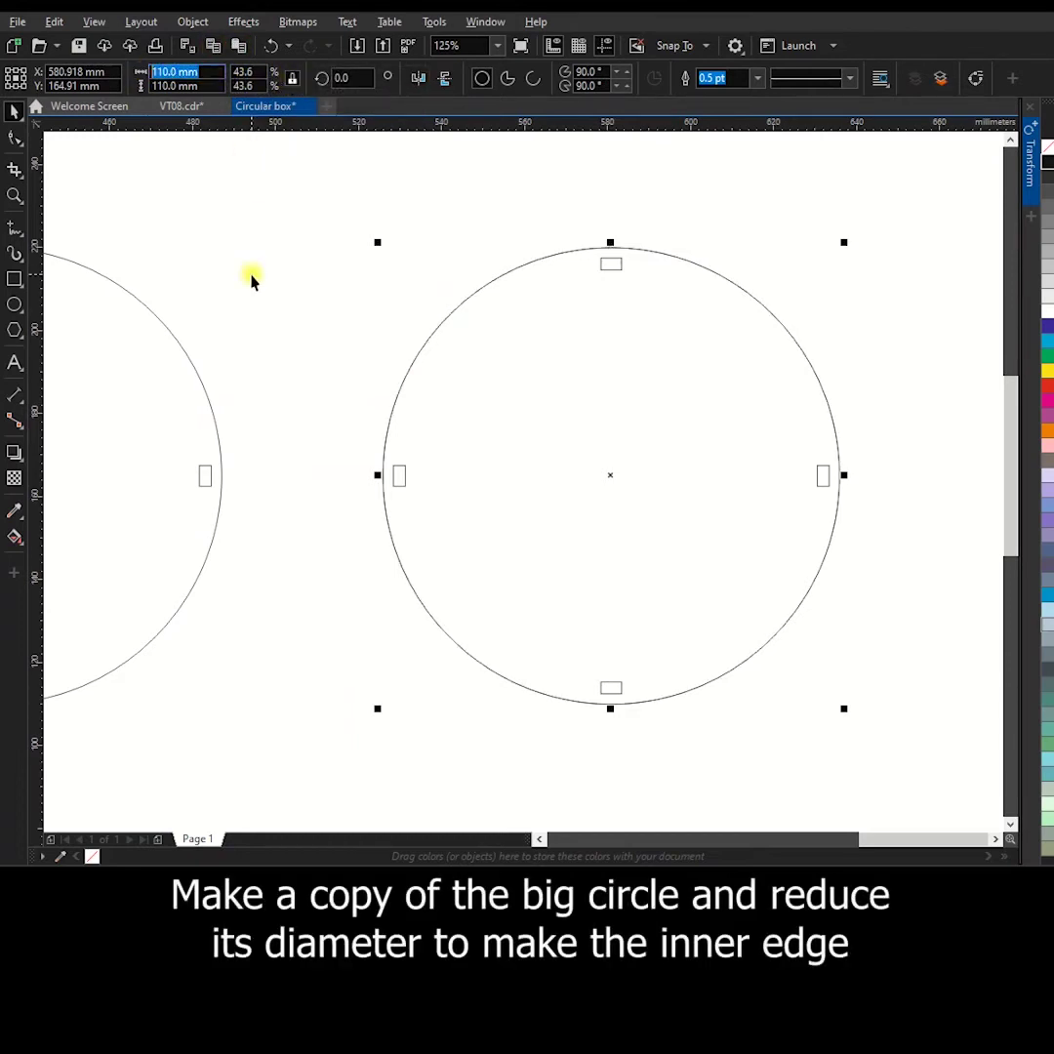
{"action": "type", "text": "95"}
{"action": "key", "text": "Return"}
{"action": "scroll", "coordinate": [630, 279], "scroll_direction": "up", "scroll_amount": 2}
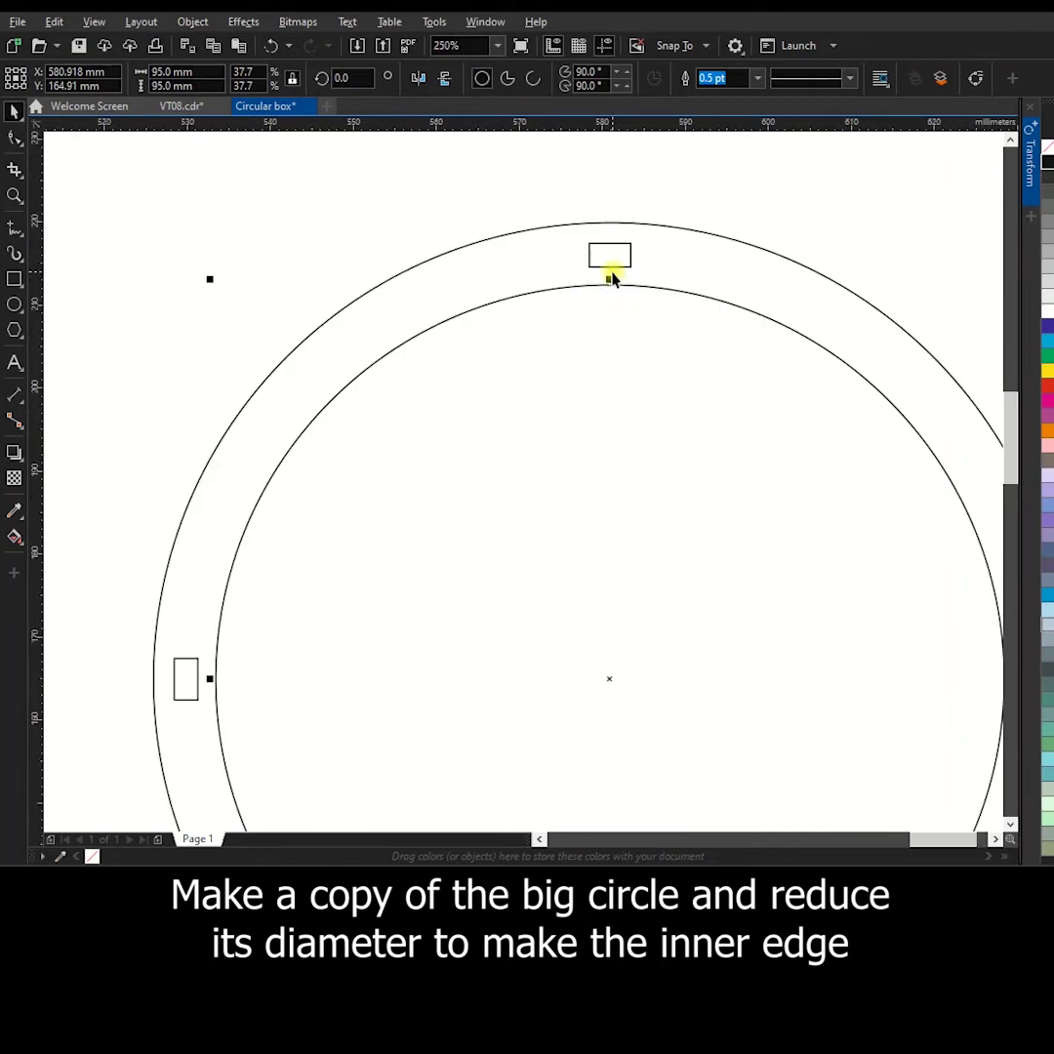
Draw a small circle just above the ring's uppermost rectangle and set its diameter to 2.5 mm
{"action": "scroll", "coordinate": [615, 256], "scroll_direction": "down", "scroll_amount": 2}
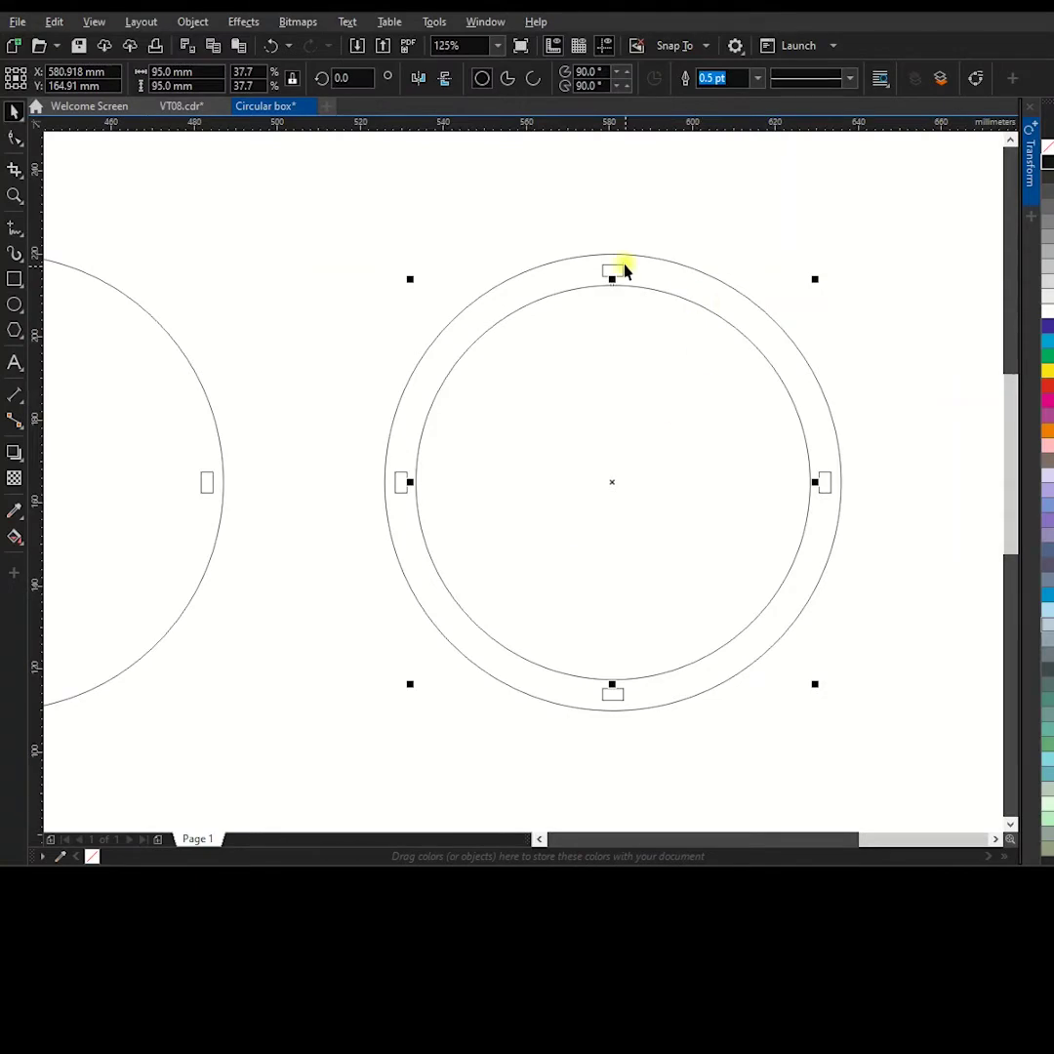
{"action": "scroll", "coordinate": [624, 268], "scroll_direction": "up", "scroll_amount": 2}
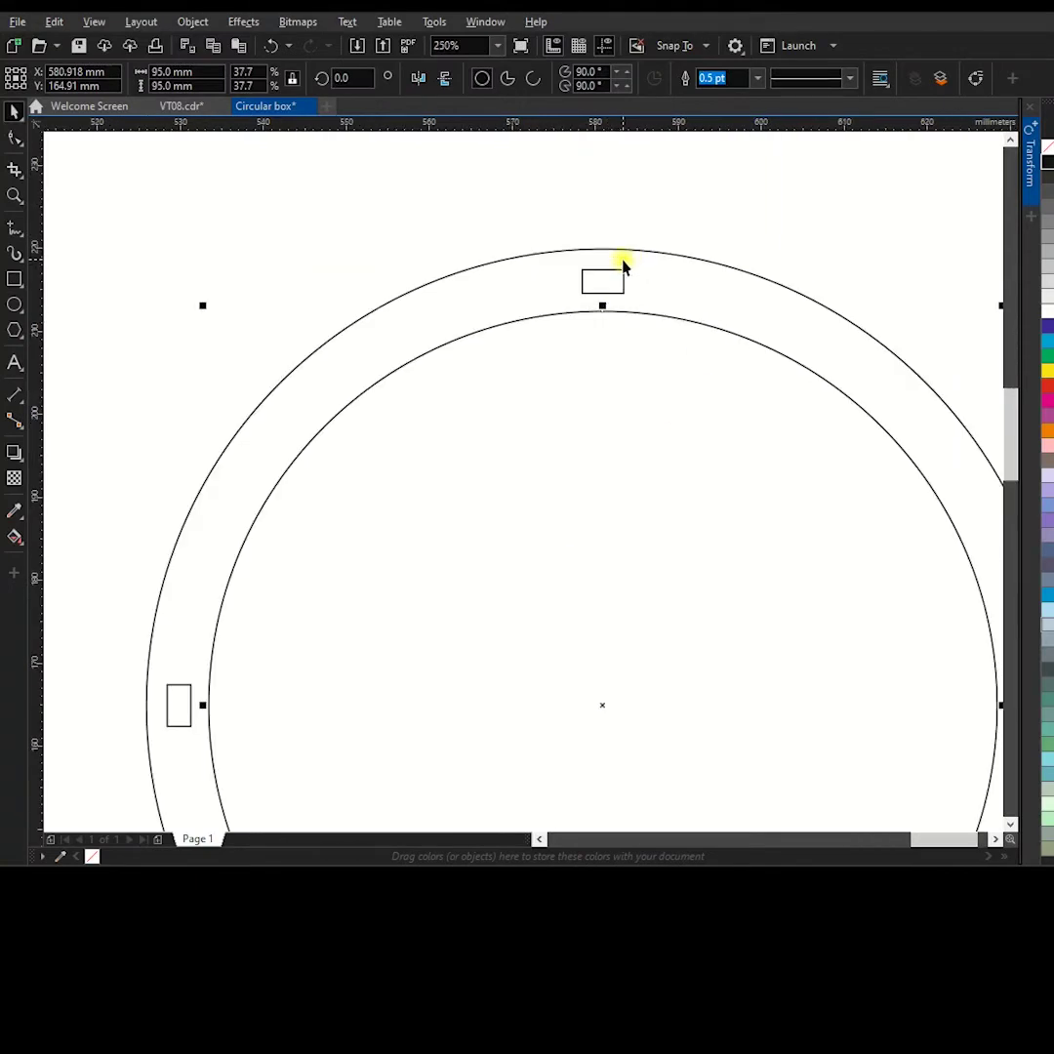
{"action": "left_click", "coordinate": [14, 307]}
{"action": "left_click_drag", "start_coordinate": [581, 198], "coordinate": [603, 220]}
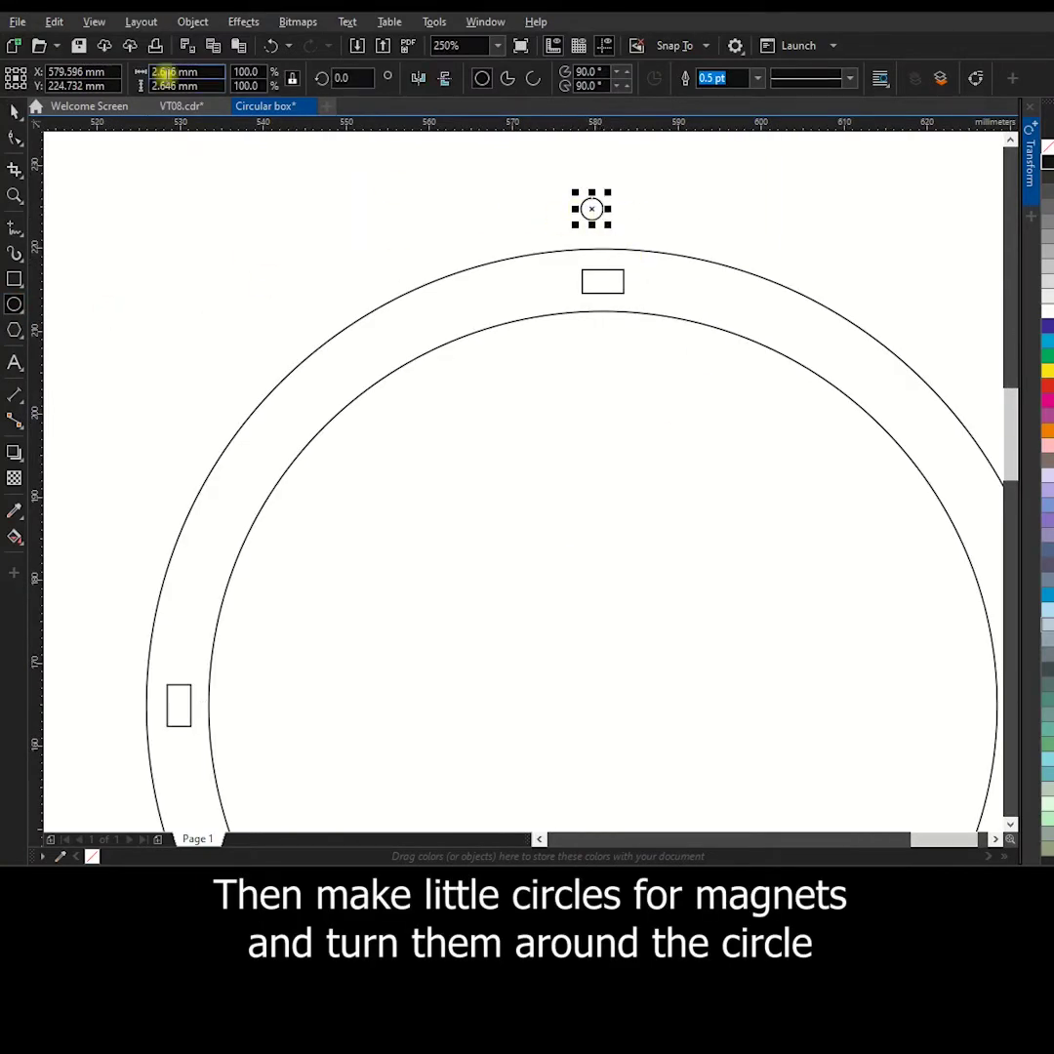
{"action": "type", "text": "2.5"}
{"action": "key", "text": "Return"}
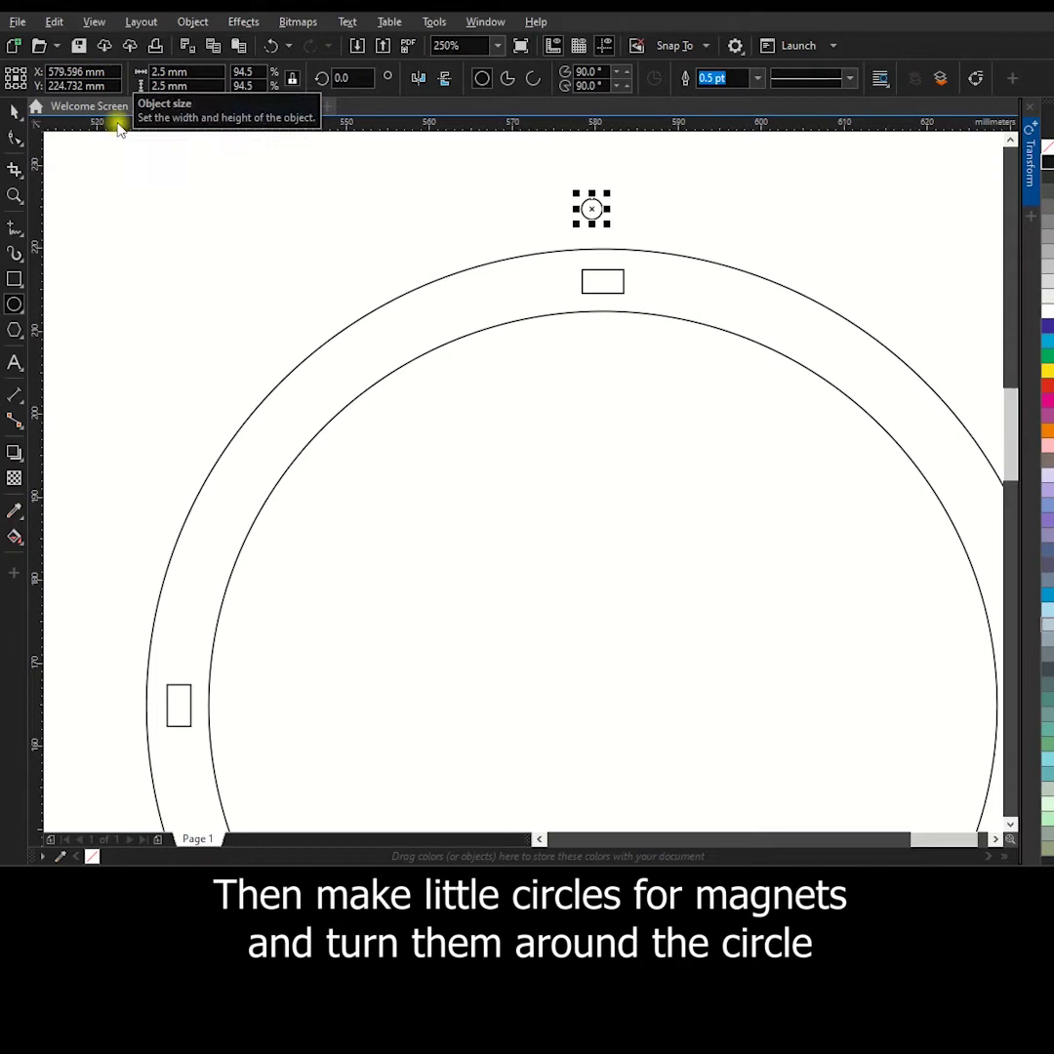
Centre the 2.5 mm circle horizontally and vertically on the ring's uppermost rectangle and leave only the circle selected
{"action": "key", "text": "space"}
{"action": "left_click", "coordinate": [605, 273], "text": "shift"}
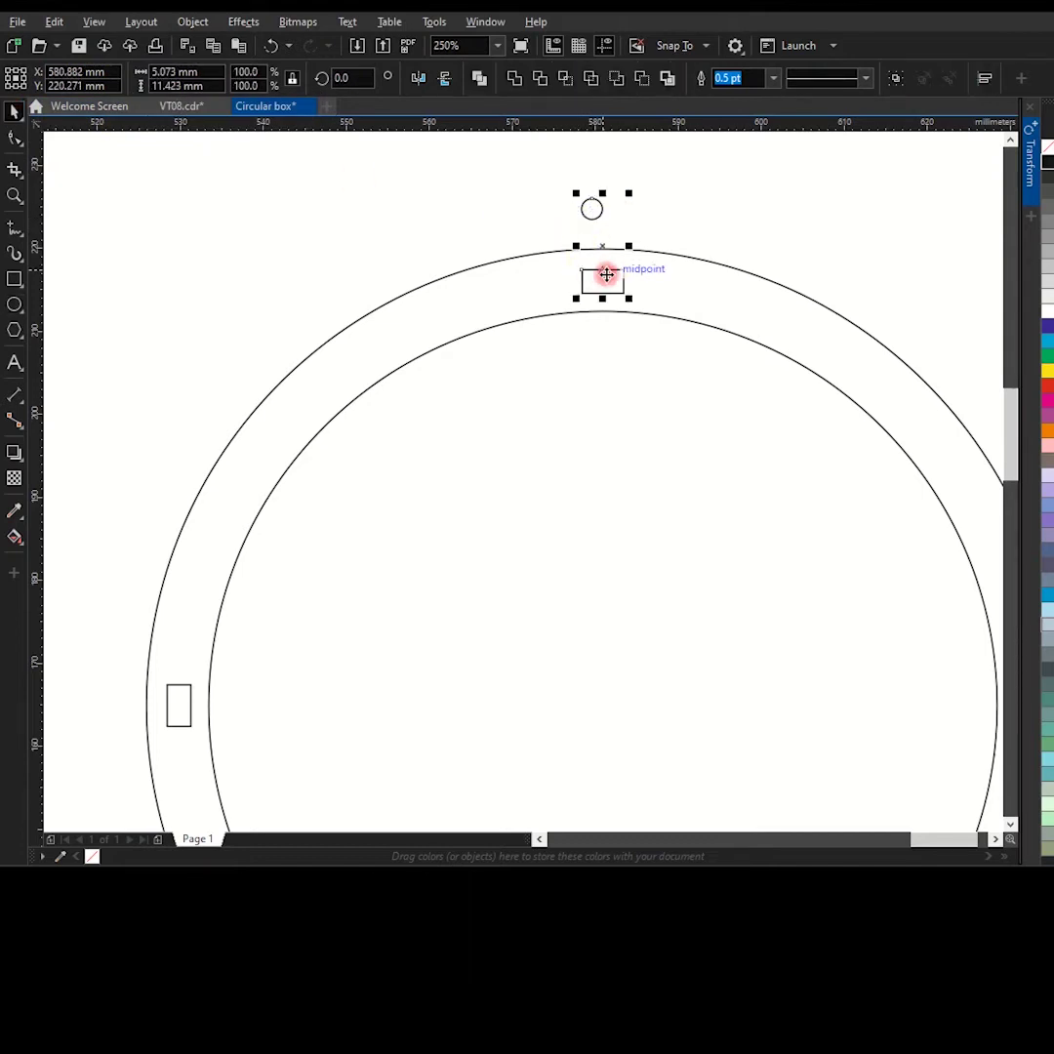
{"action": "key", "text": "c"}
{"action": "key", "text": "e"}
{"action": "left_click", "coordinate": [616, 214]}
{"action": "left_click", "coordinate": [608, 277]}
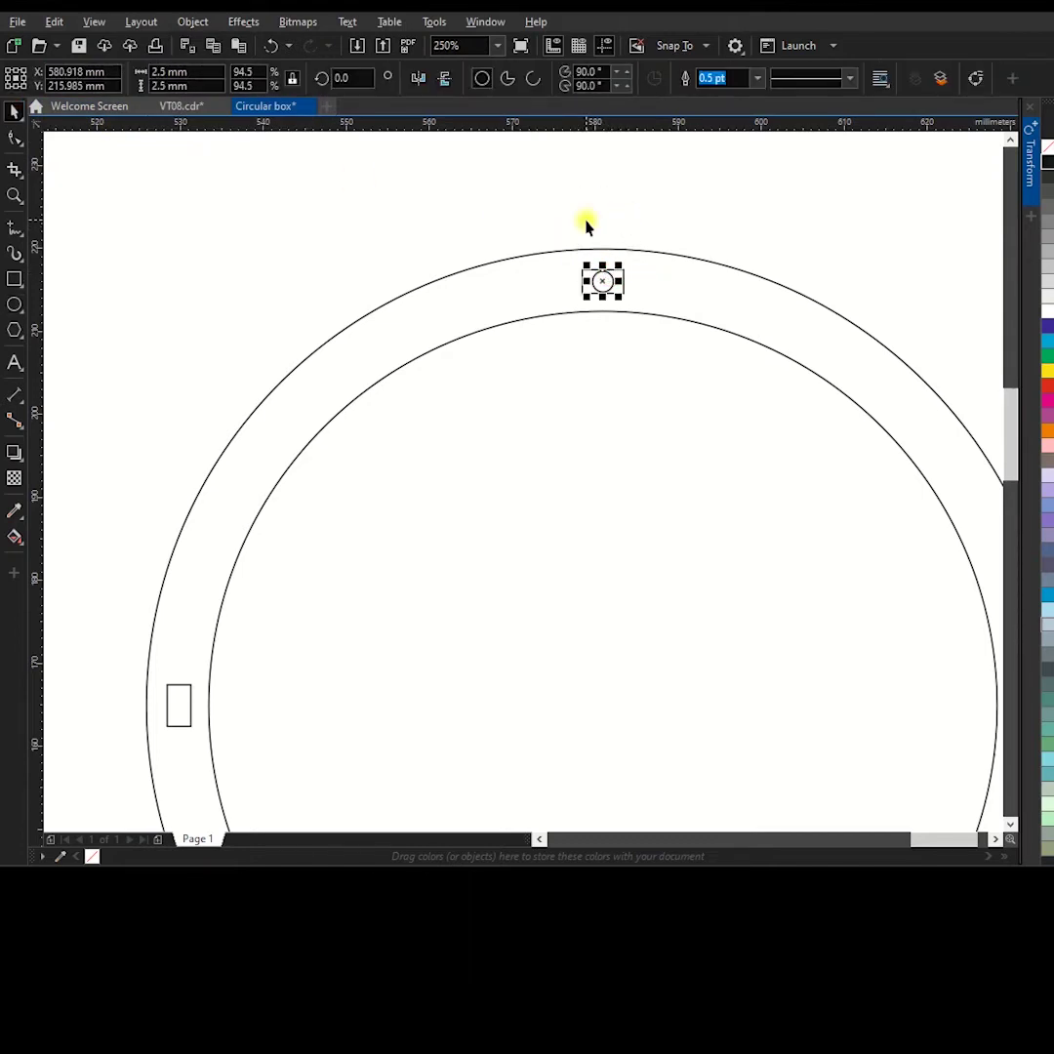
Put the small circle's rotation centre on the ring's centre and rotate it by 45° with 0 copies
{"action": "left_click", "coordinate": [602, 284]}
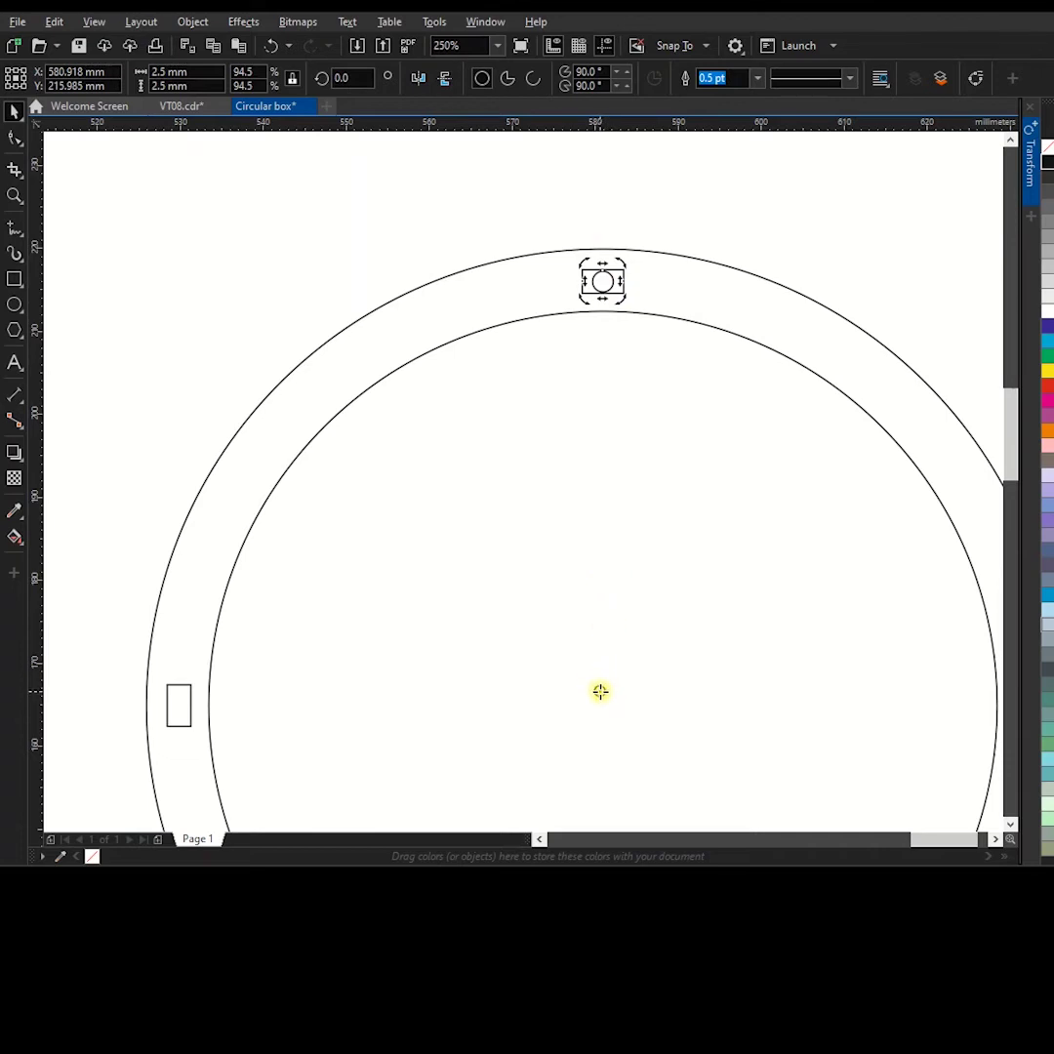
{"action": "left_click_drag", "start_coordinate": [606, 700], "coordinate": [604, 704]}
{"action": "left_click", "coordinate": [1031, 162]}
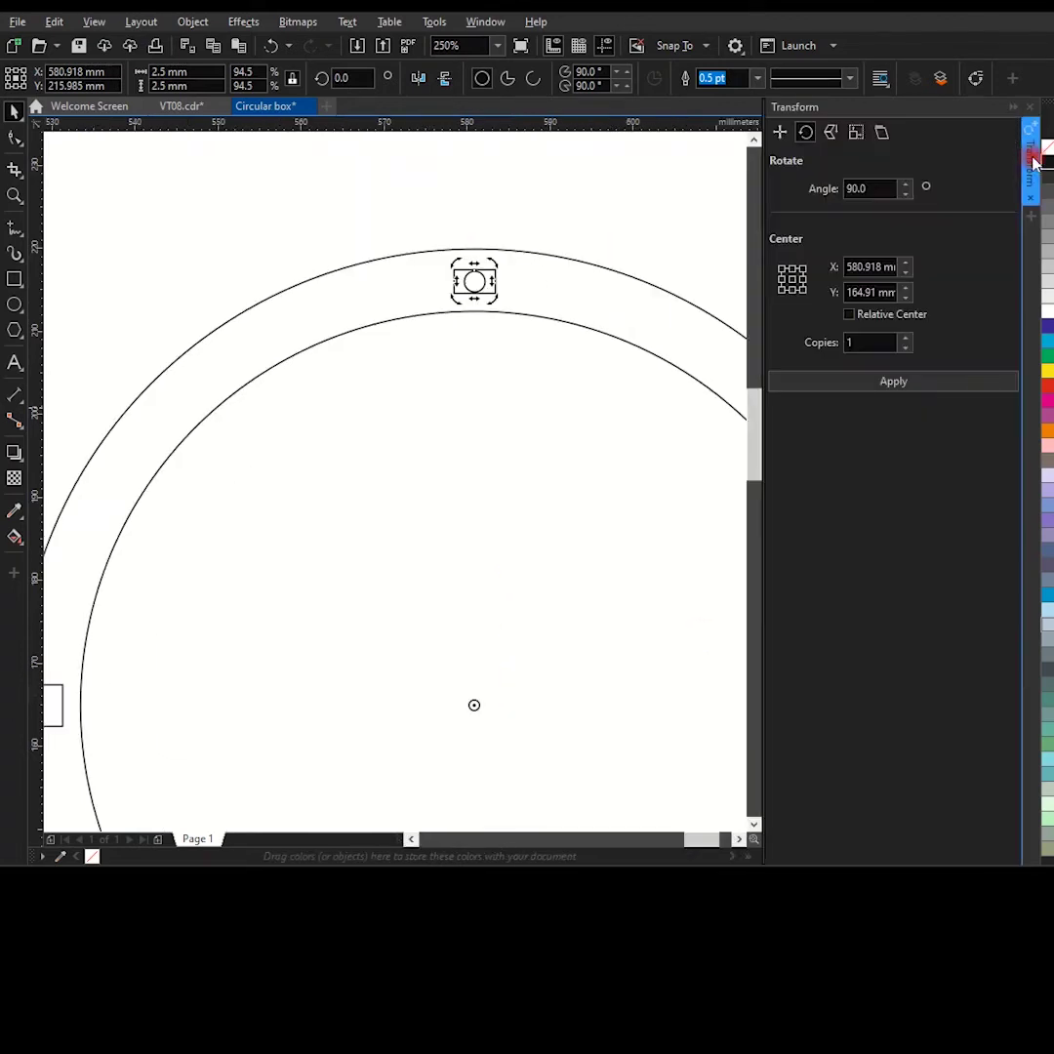
{"action": "double_click", "coordinate": [848, 189]}
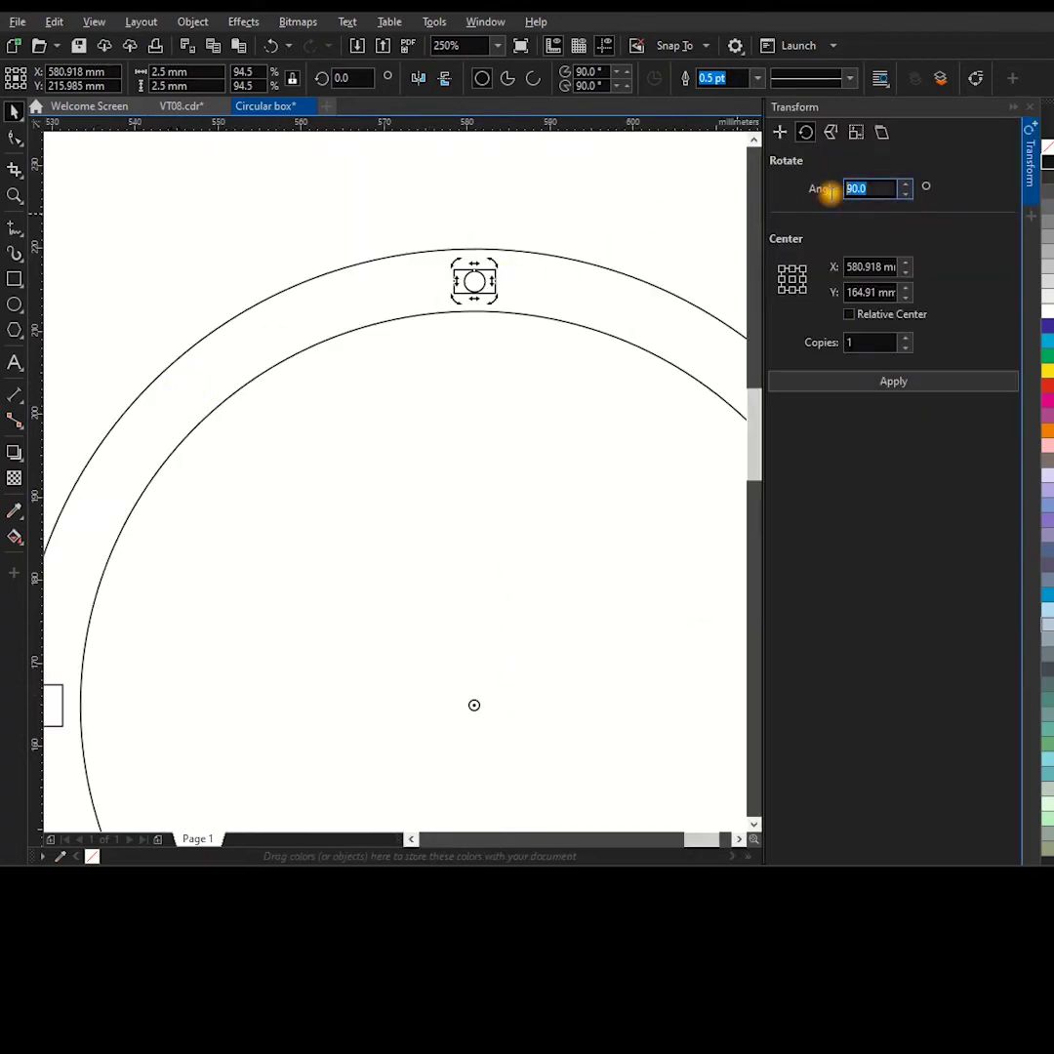
{"action": "type", "text": "45"}
{"action": "left_click", "coordinate": [906, 348]}
{"action": "left_click", "coordinate": [801, 383]}
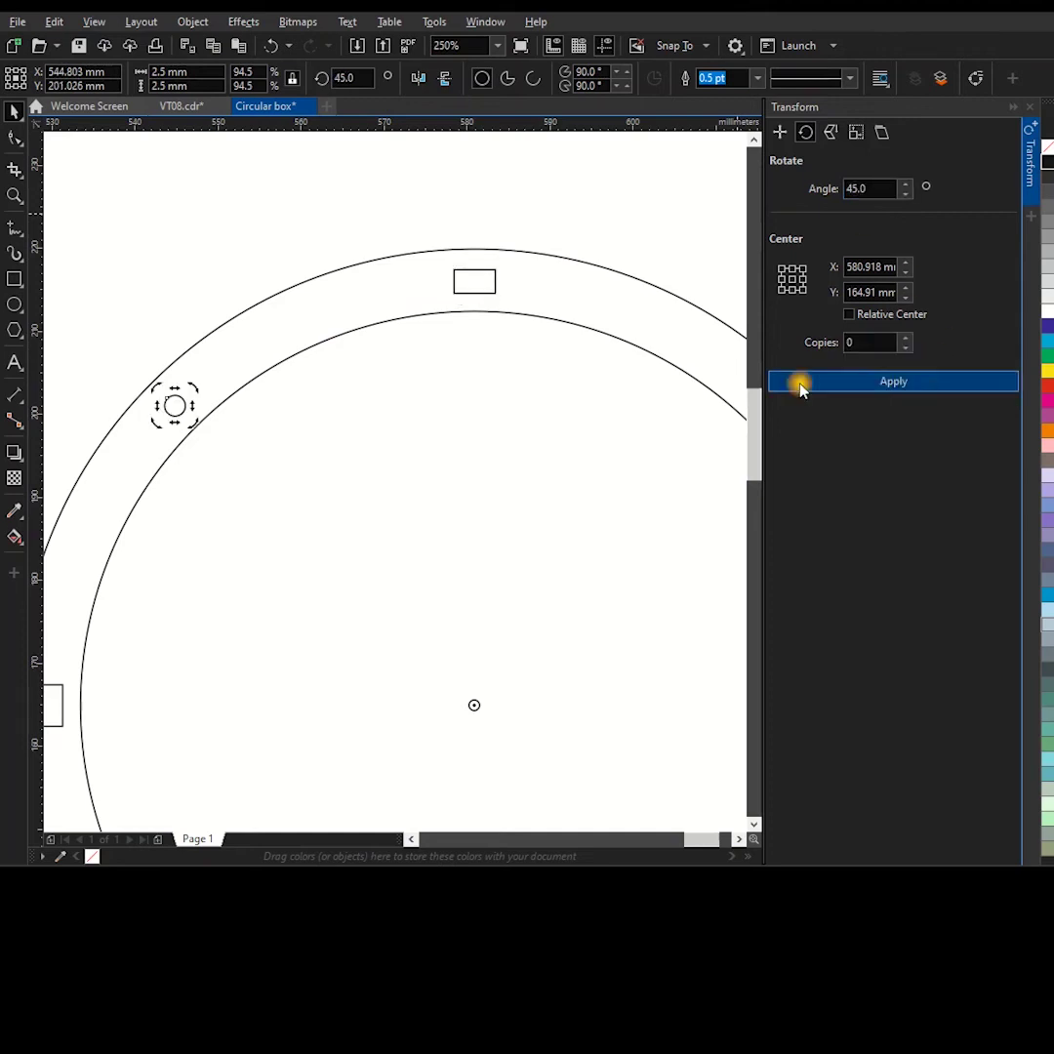
Make three successive rotated copies of the small magnet circle around the ring's centre at 90° intervals
{"action": "scroll", "coordinate": [293, 449], "scroll_direction": "down", "scroll_amount": 2}
{"action": "scroll", "coordinate": [365, 499], "scroll_direction": "down", "scroll_amount": 2}
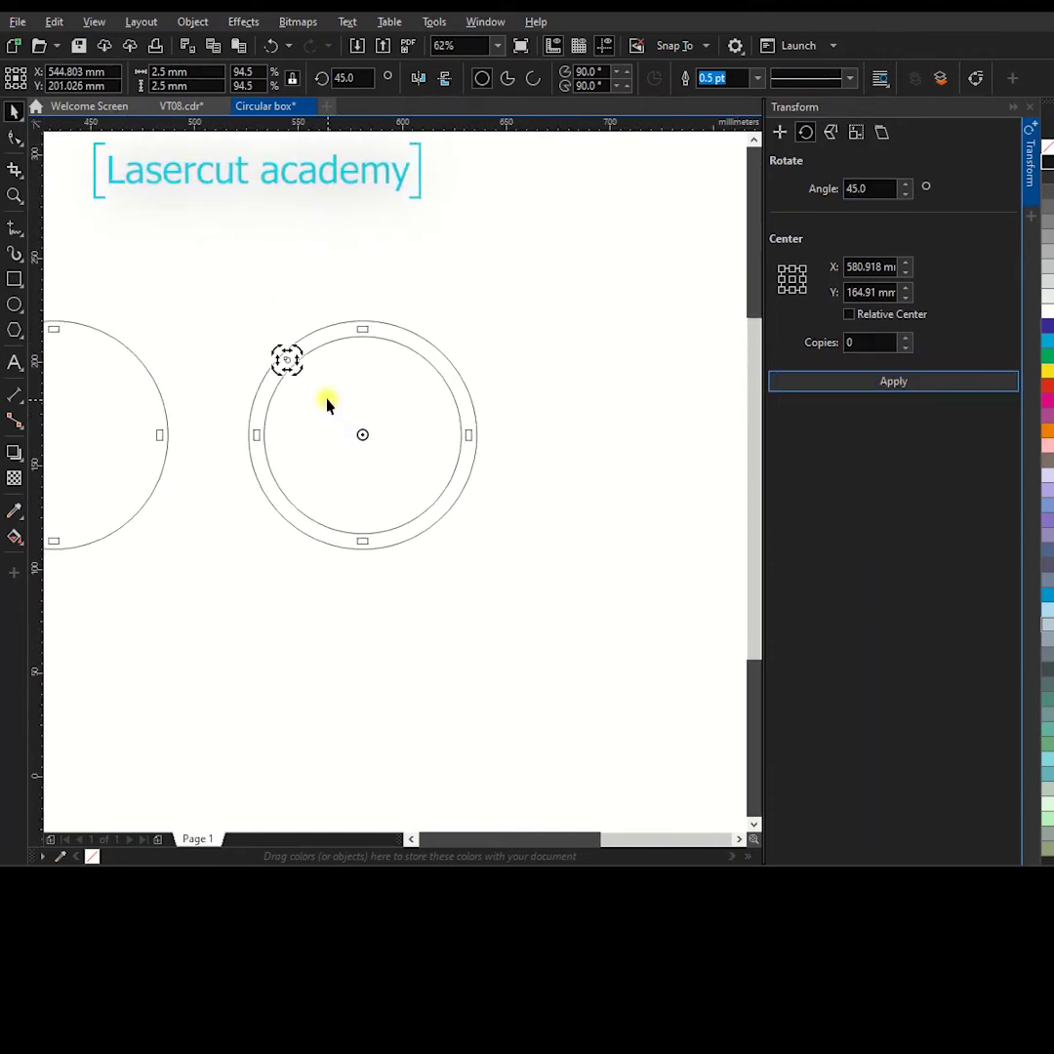
{"action": "scroll", "coordinate": [326, 400], "scroll_direction": "up", "scroll_amount": 2}
{"action": "left_click", "coordinate": [256, 332]}
{"action": "double_click", "coordinate": [250, 332]}
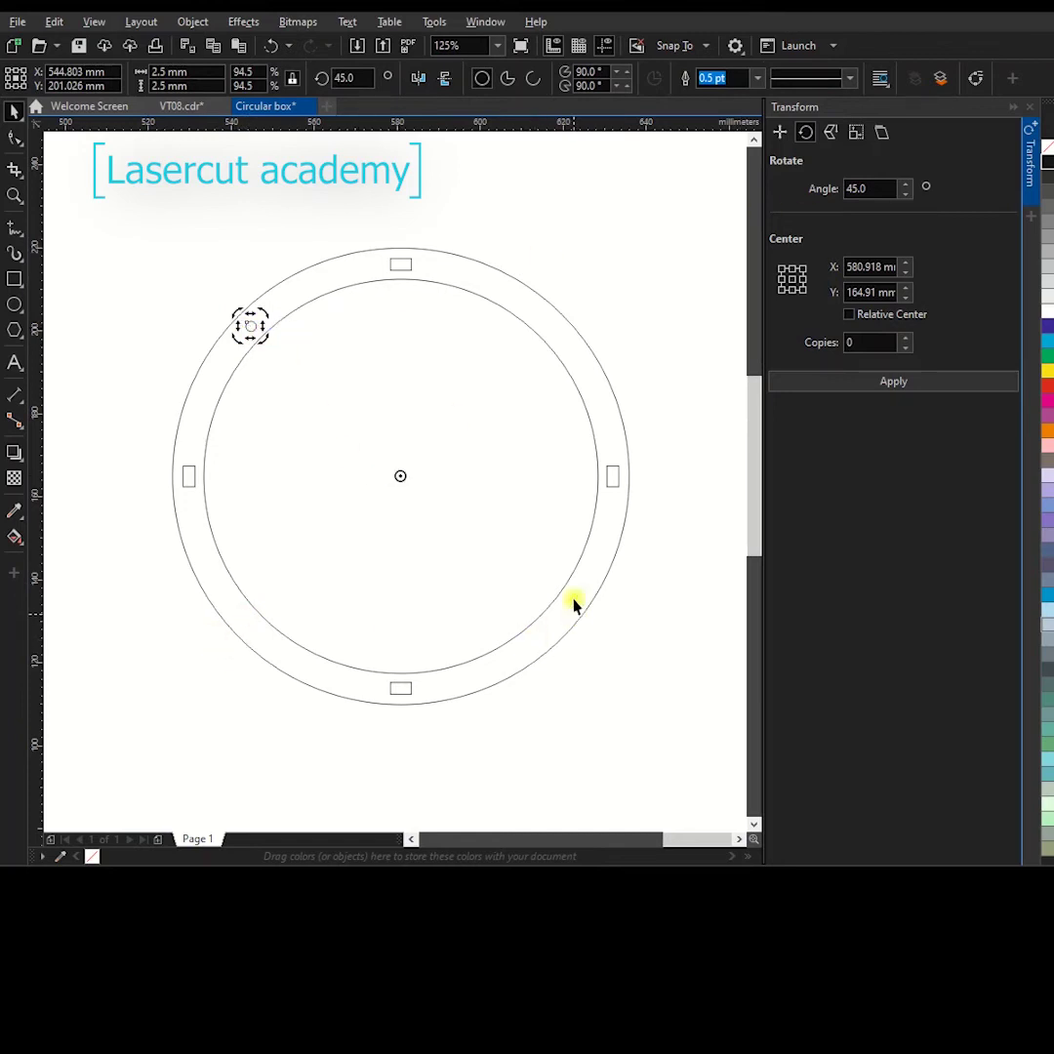
{"action": "left_click", "coordinate": [847, 189]}
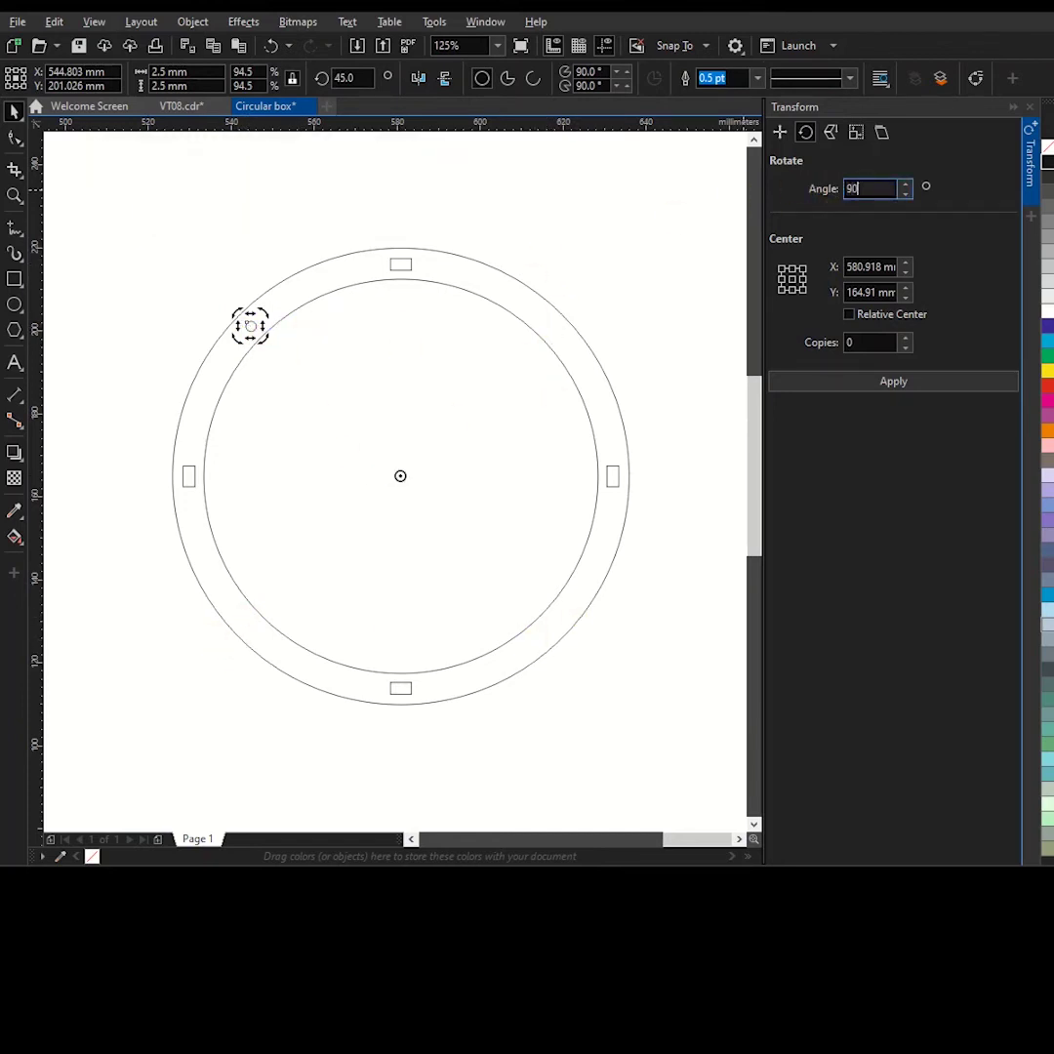
{"action": "type", "text": "90"}
{"action": "left_click", "coordinate": [906, 338]}
{"action": "left_click", "coordinate": [875, 381]}
{"action": "left_click", "coordinate": [875, 382]}
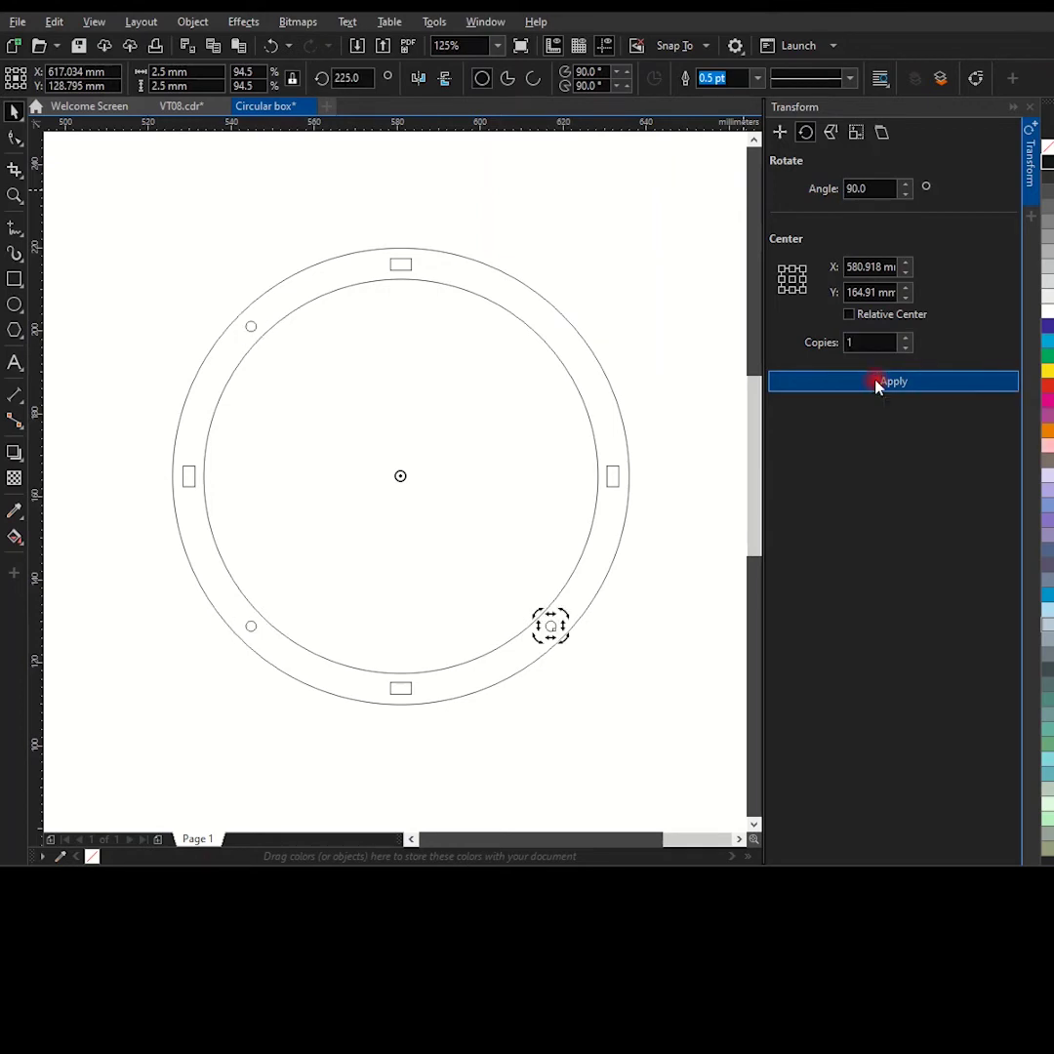
{"action": "left_click", "coordinate": [876, 382]}
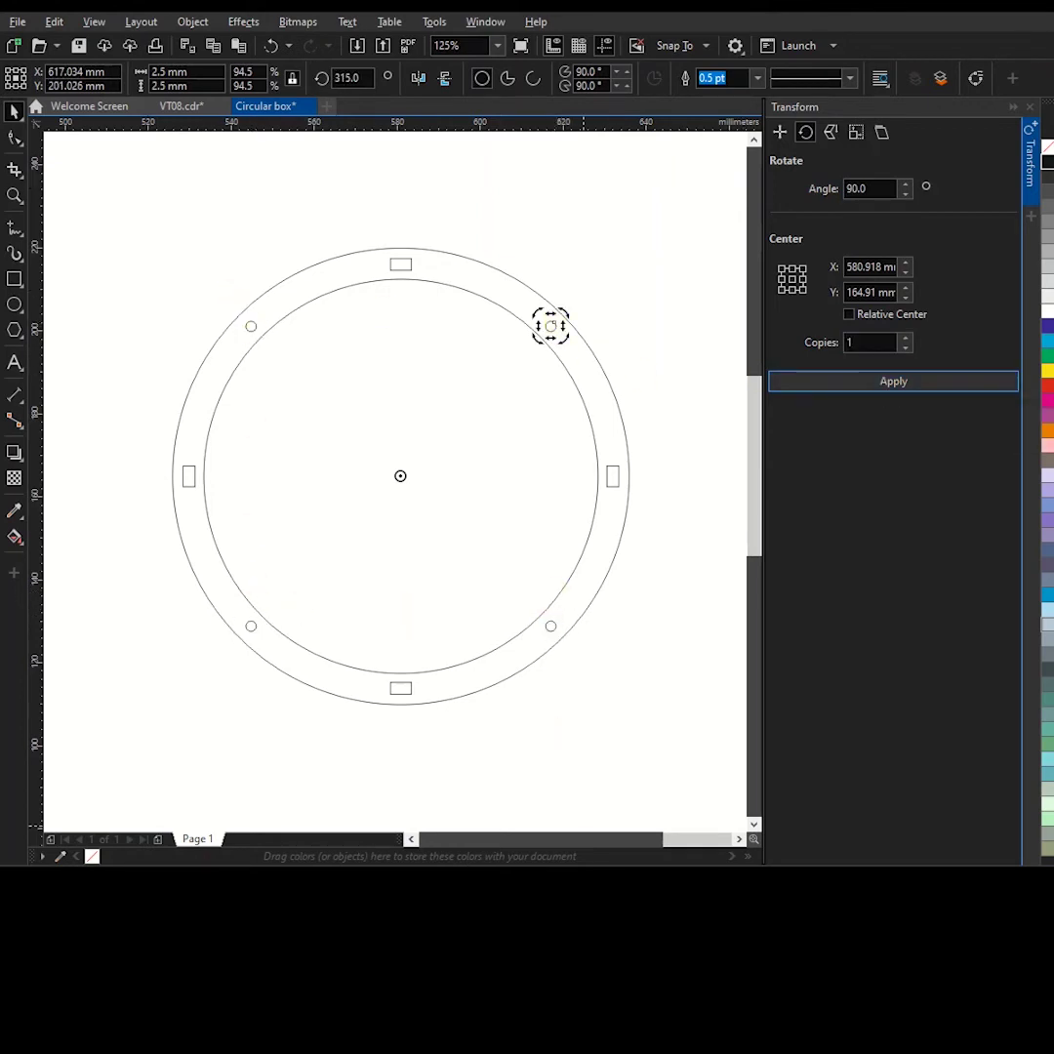
Check the magnet holes in the Photos reference picture, return to CorelDRAW, and move the whole ring about 34 mm left towards the floor
{"action": "left_click", "coordinate": [444, 846]}
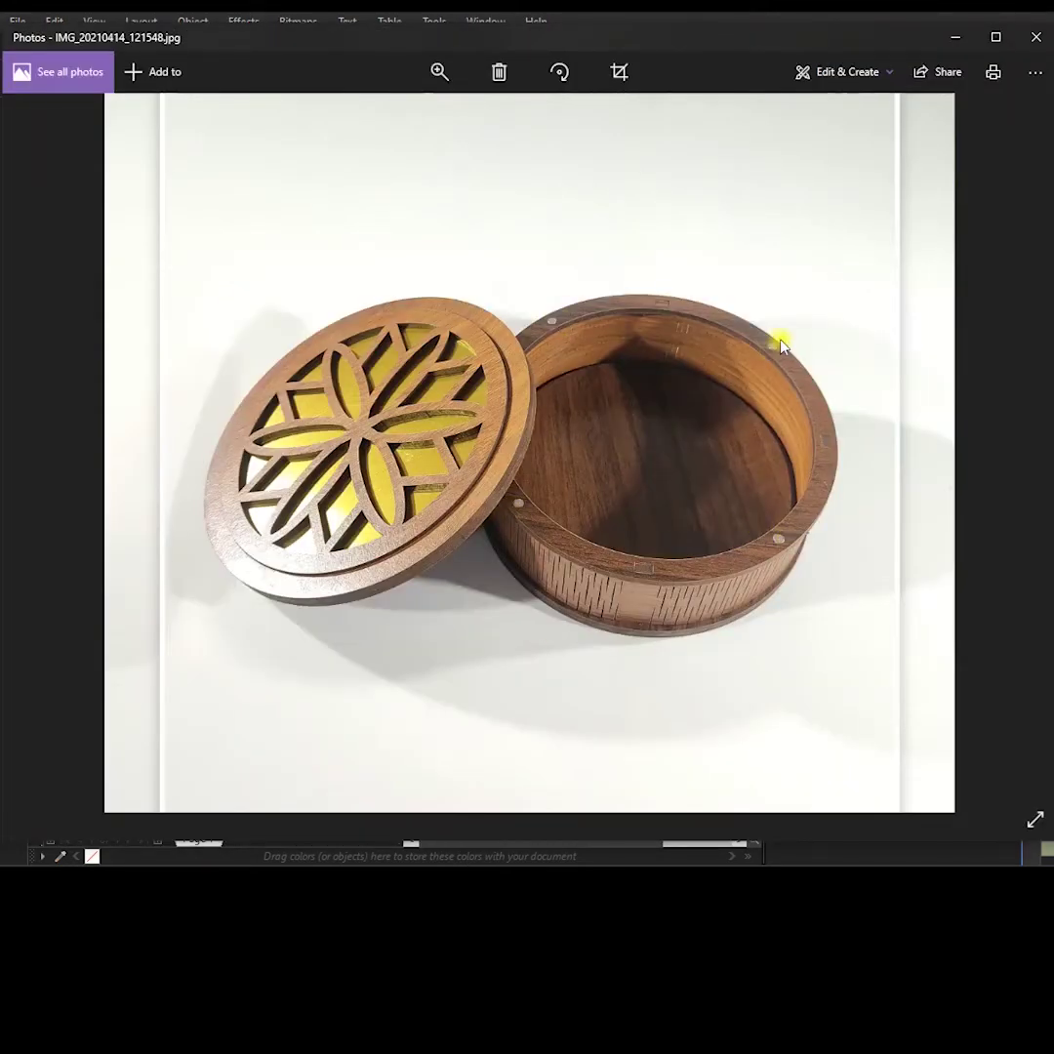
{"action": "key", "text": "alt+Tab"}
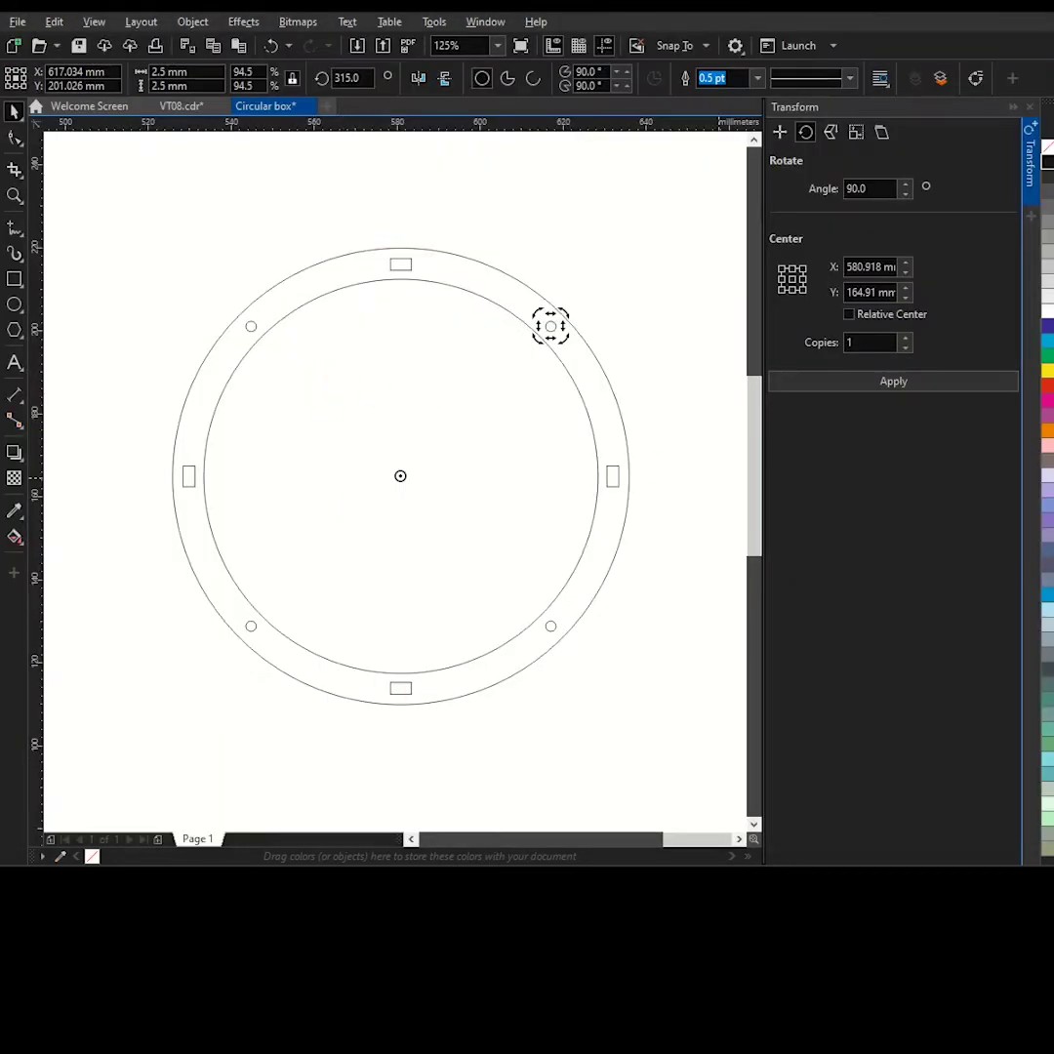
{"action": "left_click", "coordinate": [464, 395]}
{"action": "scroll", "coordinate": [351, 401], "scroll_direction": "down", "scroll_amount": 4}
{"action": "scroll", "coordinate": [391, 352], "scroll_direction": "up", "scroll_amount": 2}
{"action": "left_click_drag", "start_coordinate": [426, 298], "coordinate": [720, 590]}
{"action": "left_click_drag", "start_coordinate": [566, 440], "coordinate": [517, 443]}
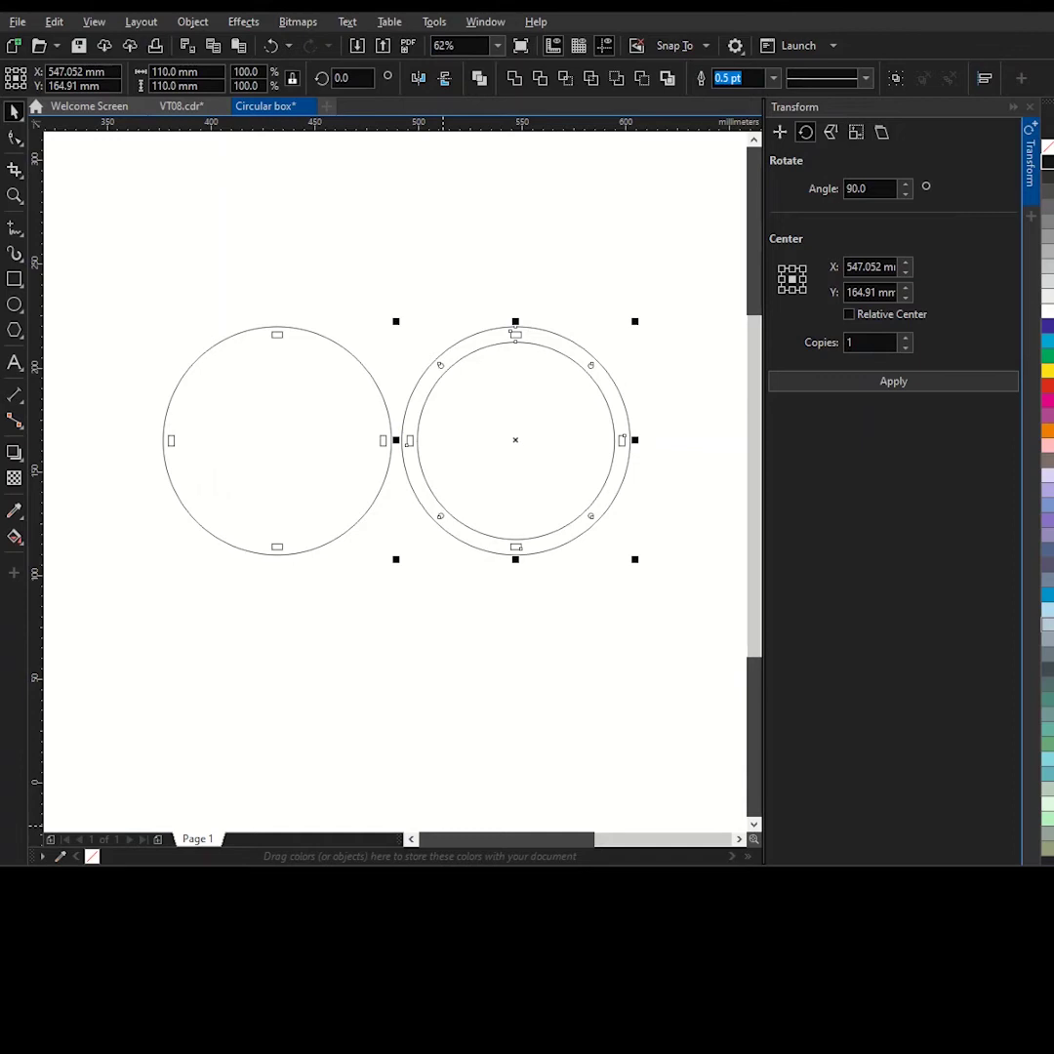
Check the box wall in the Photos picture, then in CorelDRAW make a red concentric copy of the inner circle with a 102 mm diameter
{"action": "key", "text": "alt+Tab"}
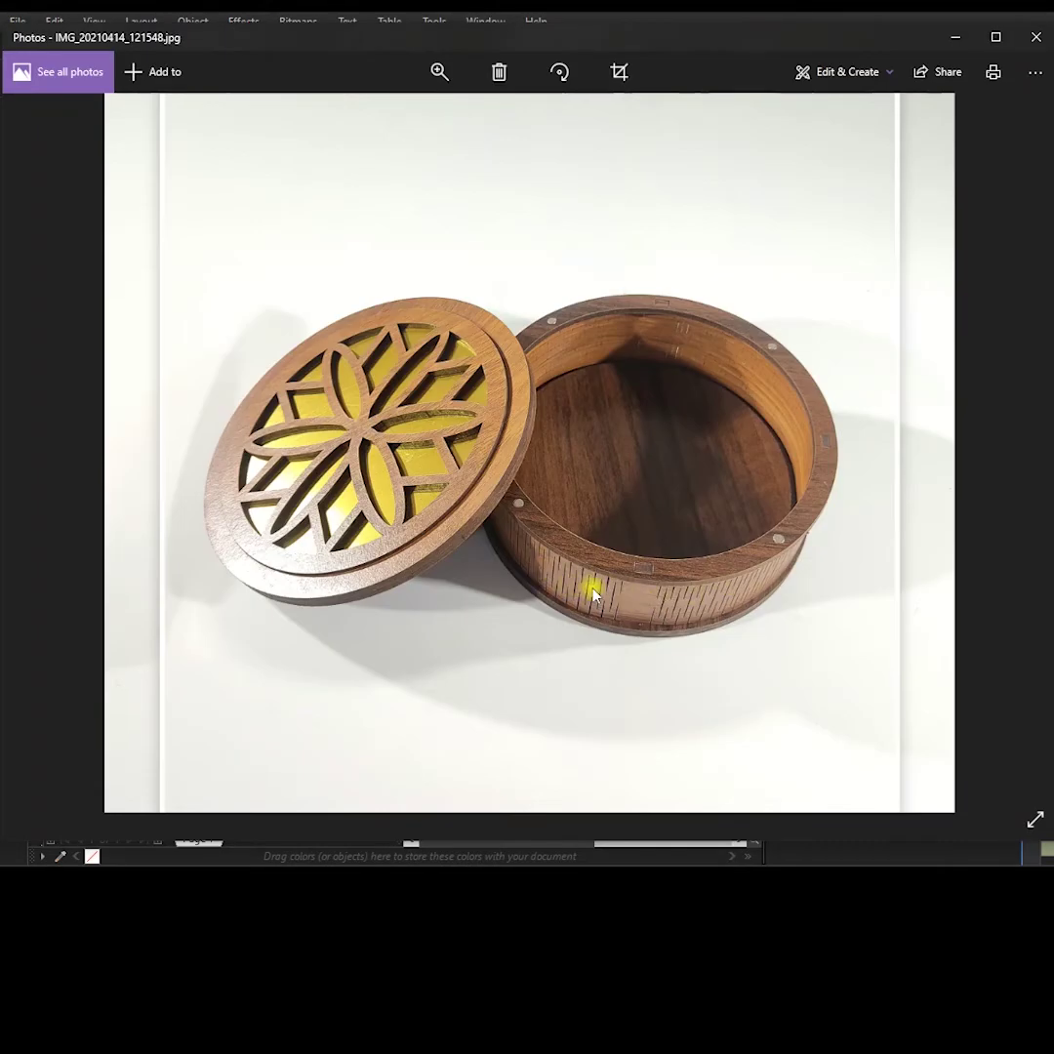
{"action": "key", "text": "alt+Tab"}
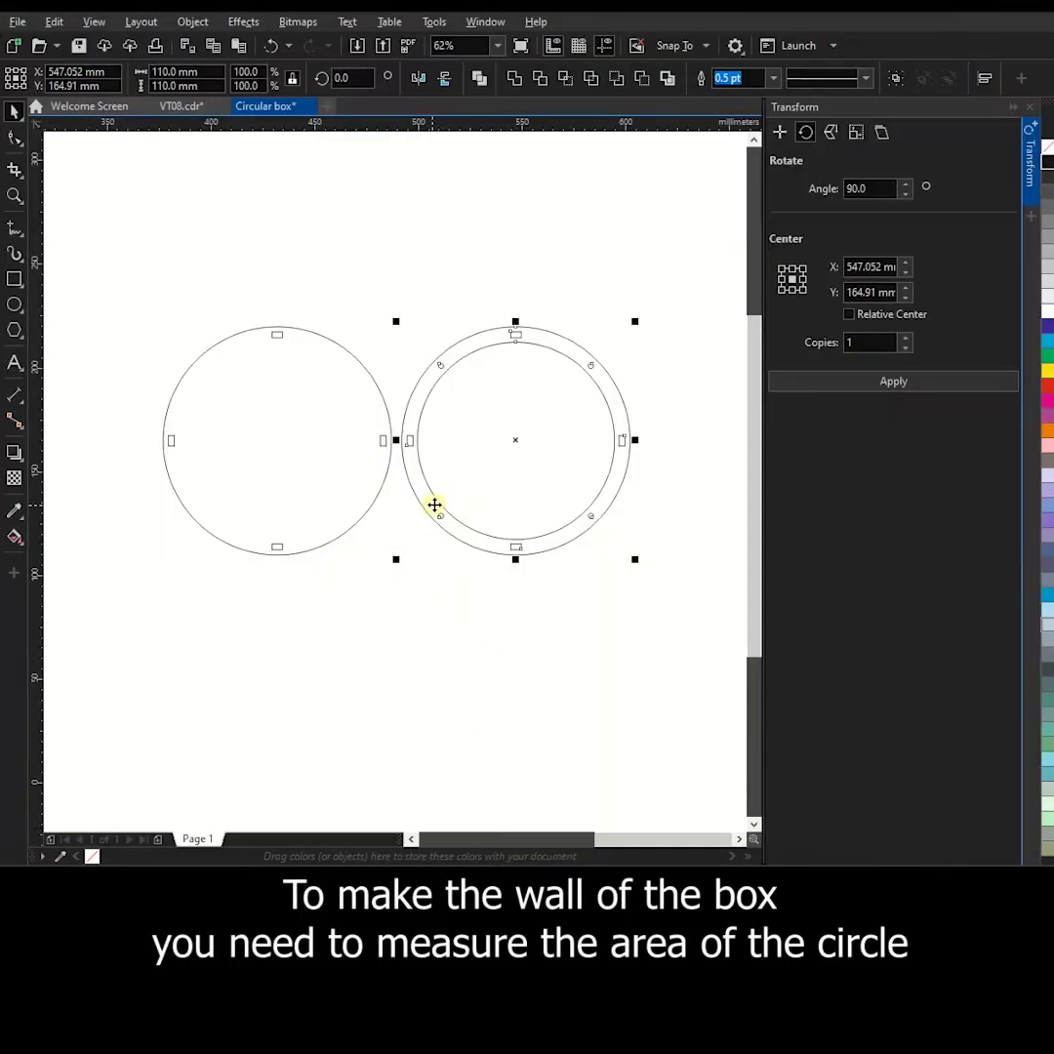
{"action": "left_click", "coordinate": [518, 337]}
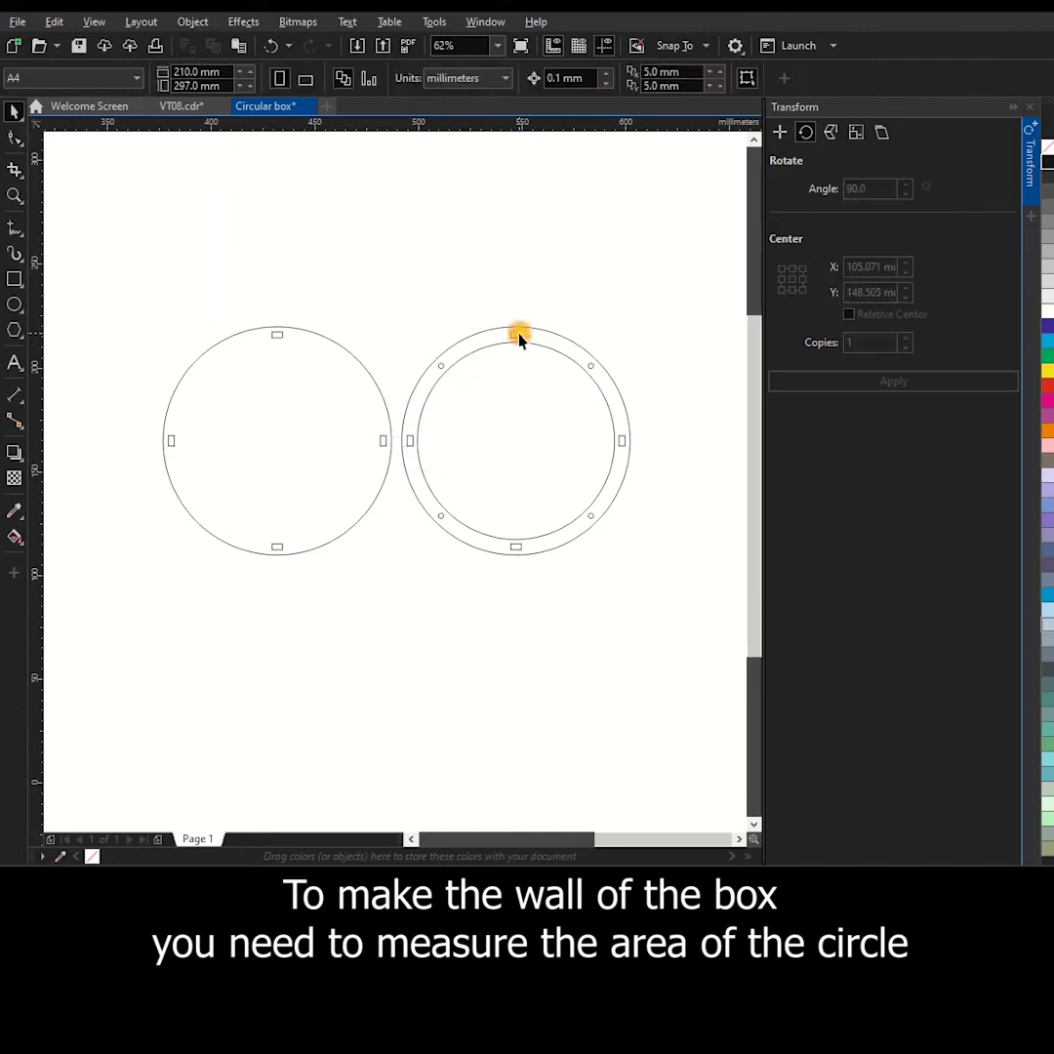
{"action": "scroll", "coordinate": [523, 337], "scroll_direction": "up", "scroll_amount": 3}
{"action": "left_click", "coordinate": [492, 347]}
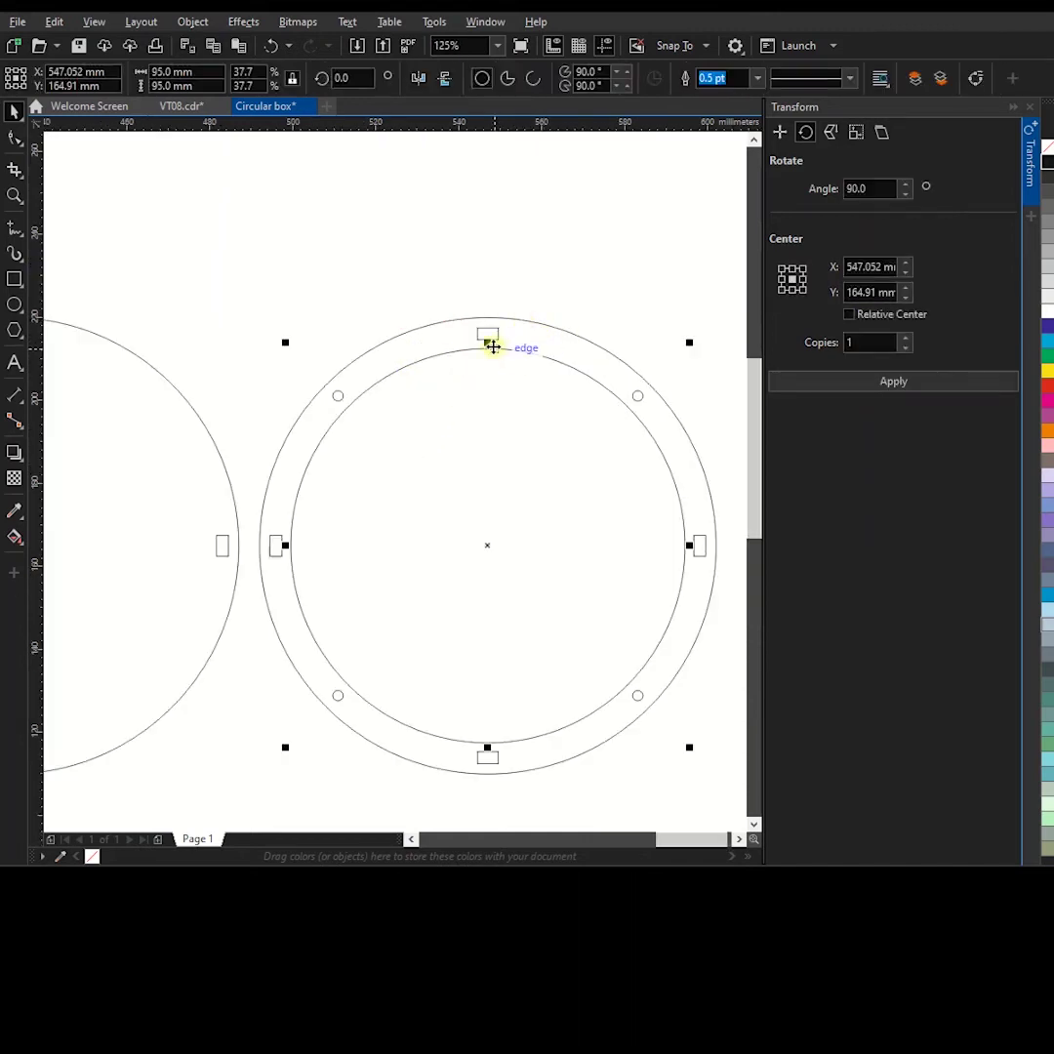
{"action": "scroll", "coordinate": [487, 344], "scroll_direction": "up", "scroll_amount": 3}
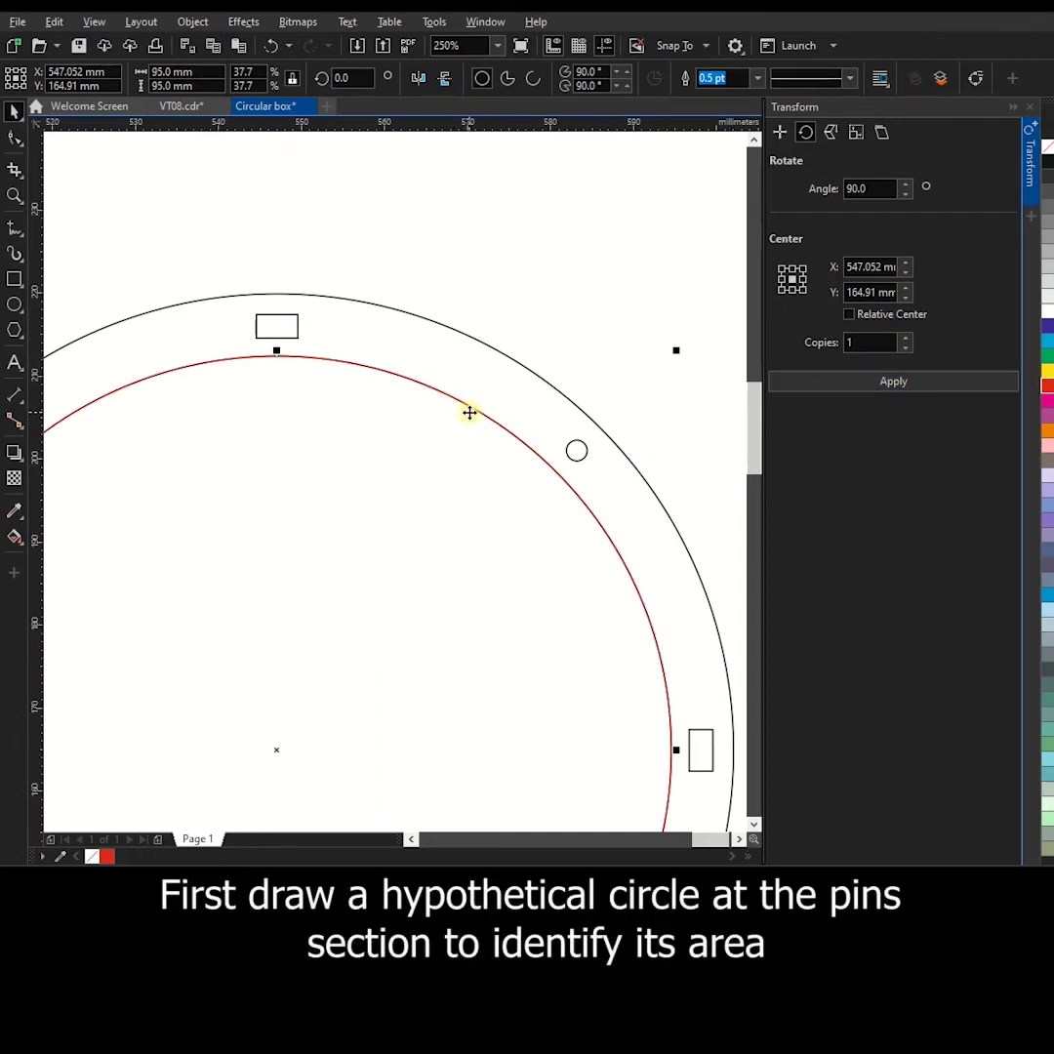
{"action": "left_click_drag", "start_coordinate": [678, 351], "coordinate": [689, 332]}
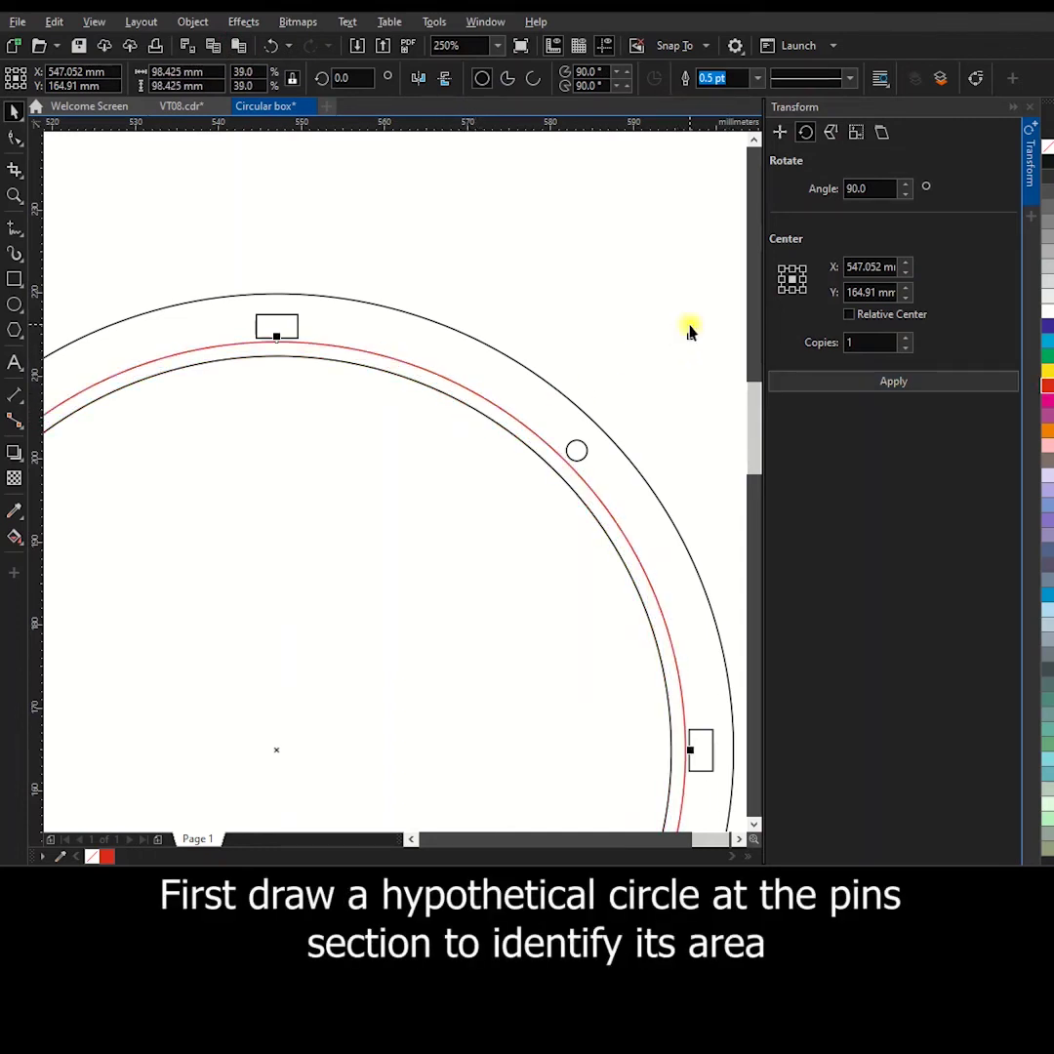
{"action": "type", "text": "102"}
{"action": "key", "text": "Return"}
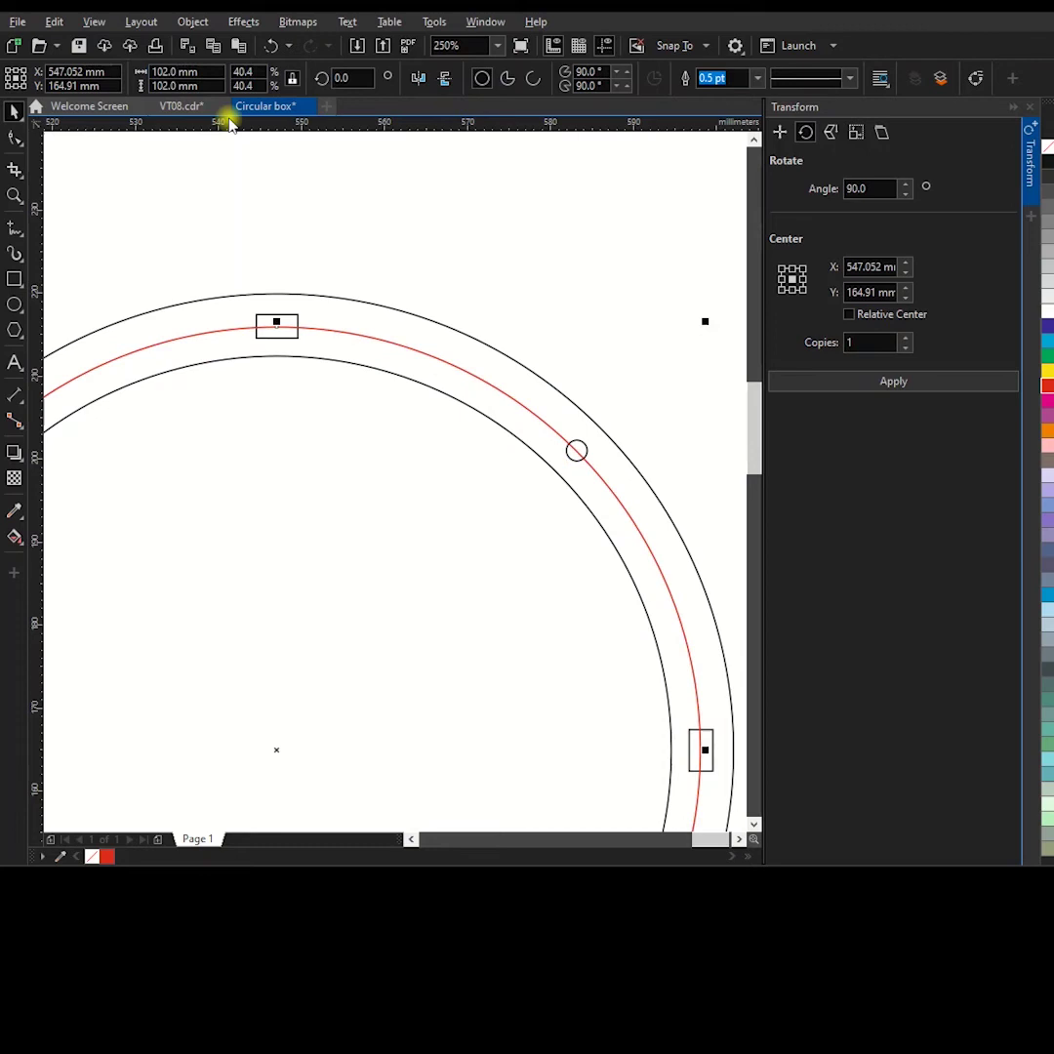
{"action": "scroll", "coordinate": [302, 332], "scroll_direction": "up", "scroll_amount": 3}
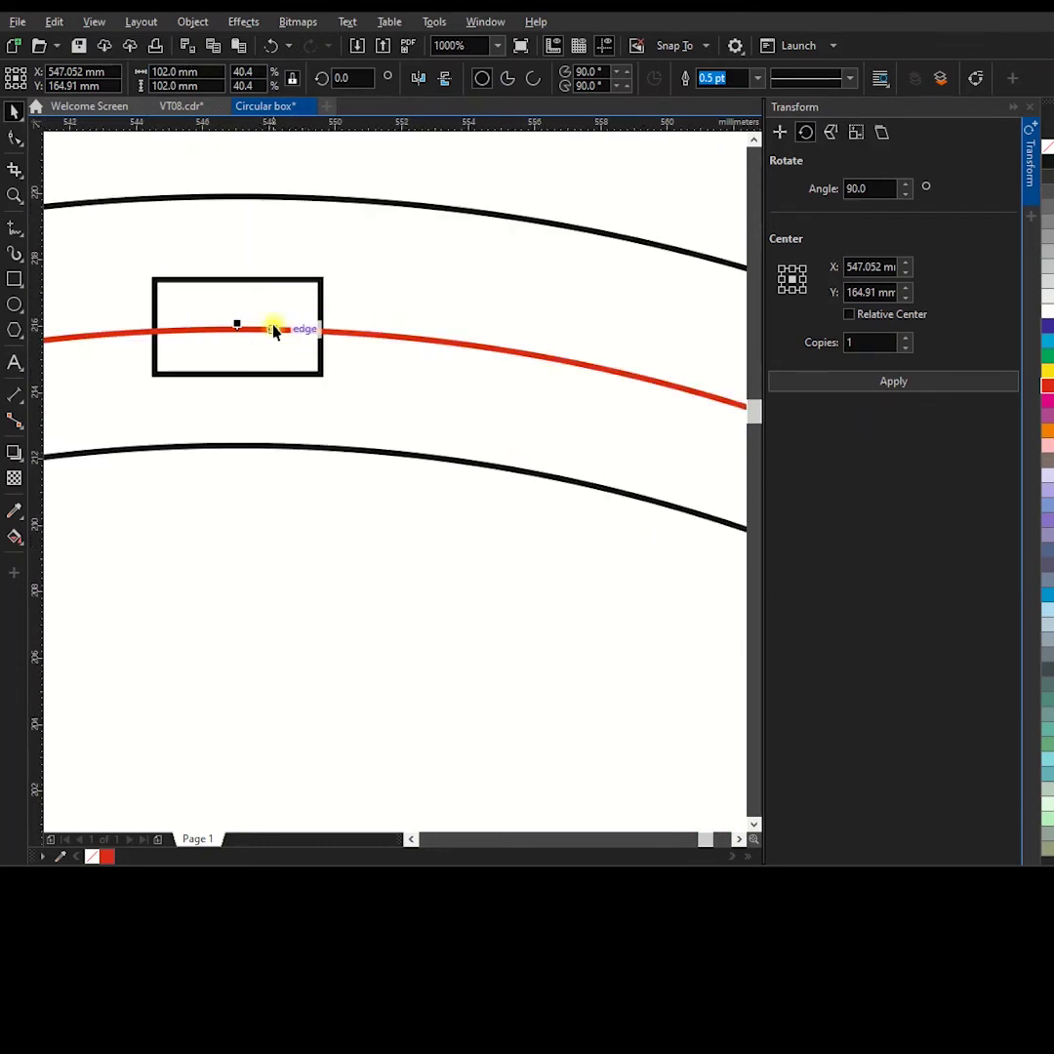
{"action": "scroll", "coordinate": [275, 326], "scroll_direction": "down", "scroll_amount": 3}
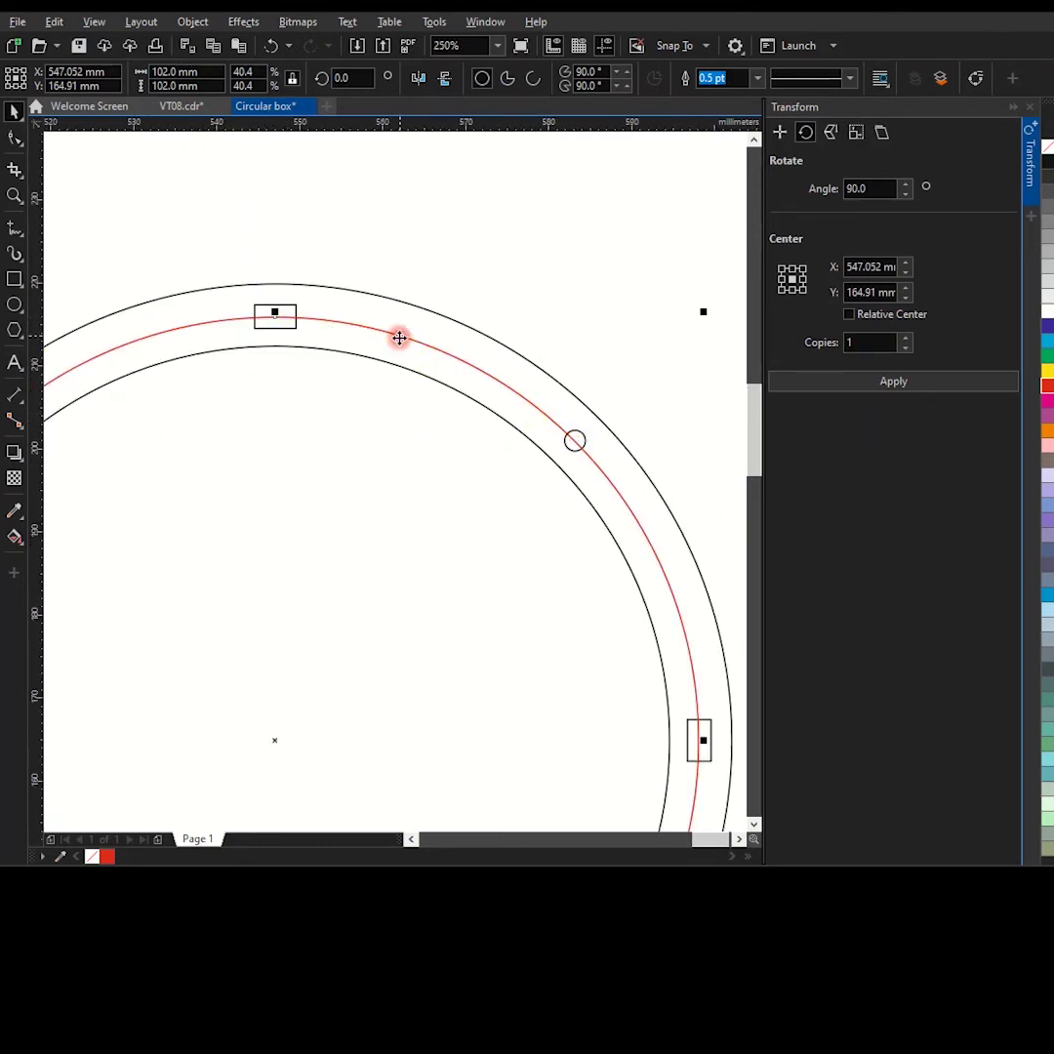
Convert the red 102 mm circle to curves and add the Properties docker to read its curve length
{"action": "right_click", "coordinate": [400, 338]}
{"action": "left_click", "coordinate": [483, 352]}
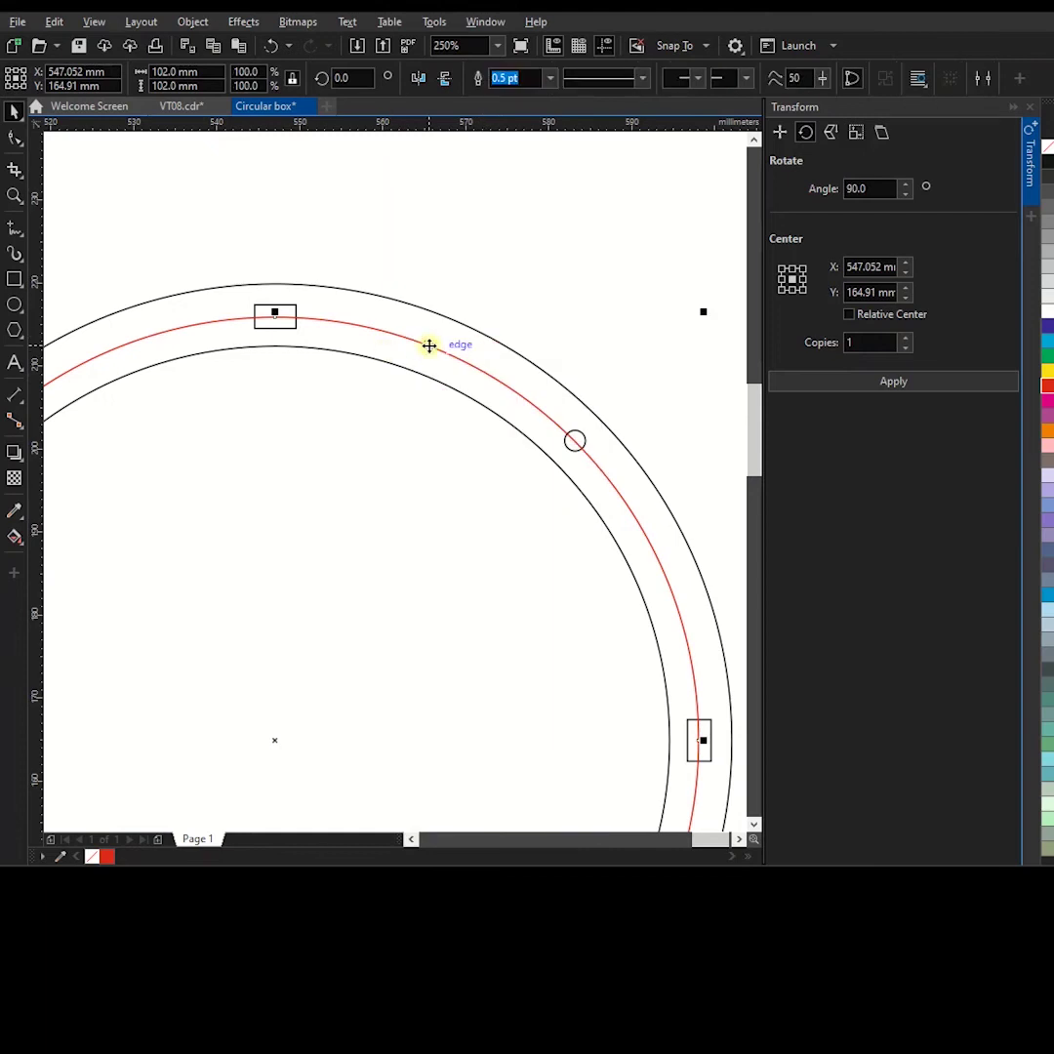
{"action": "right_click", "coordinate": [1032, 220]}
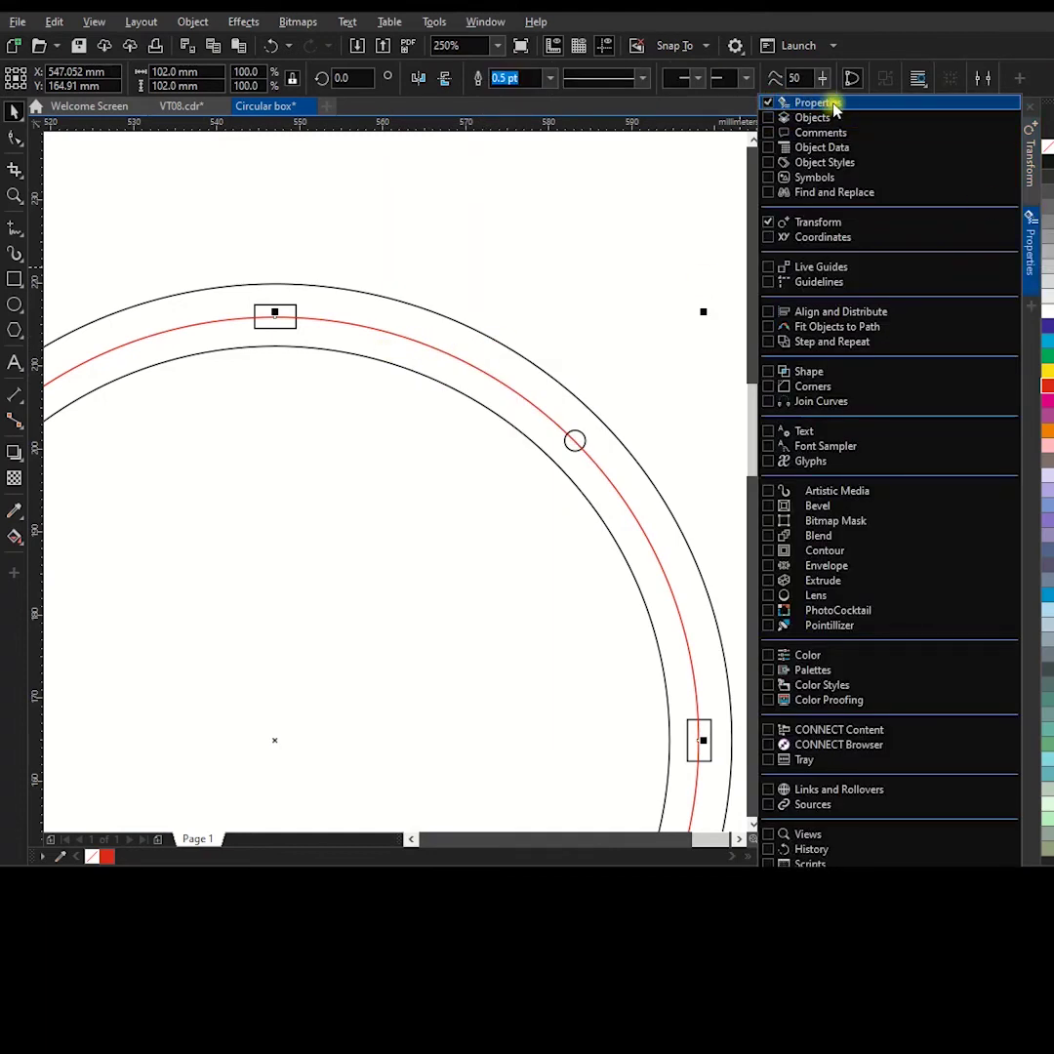
{"action": "left_click", "coordinate": [1025, 239]}
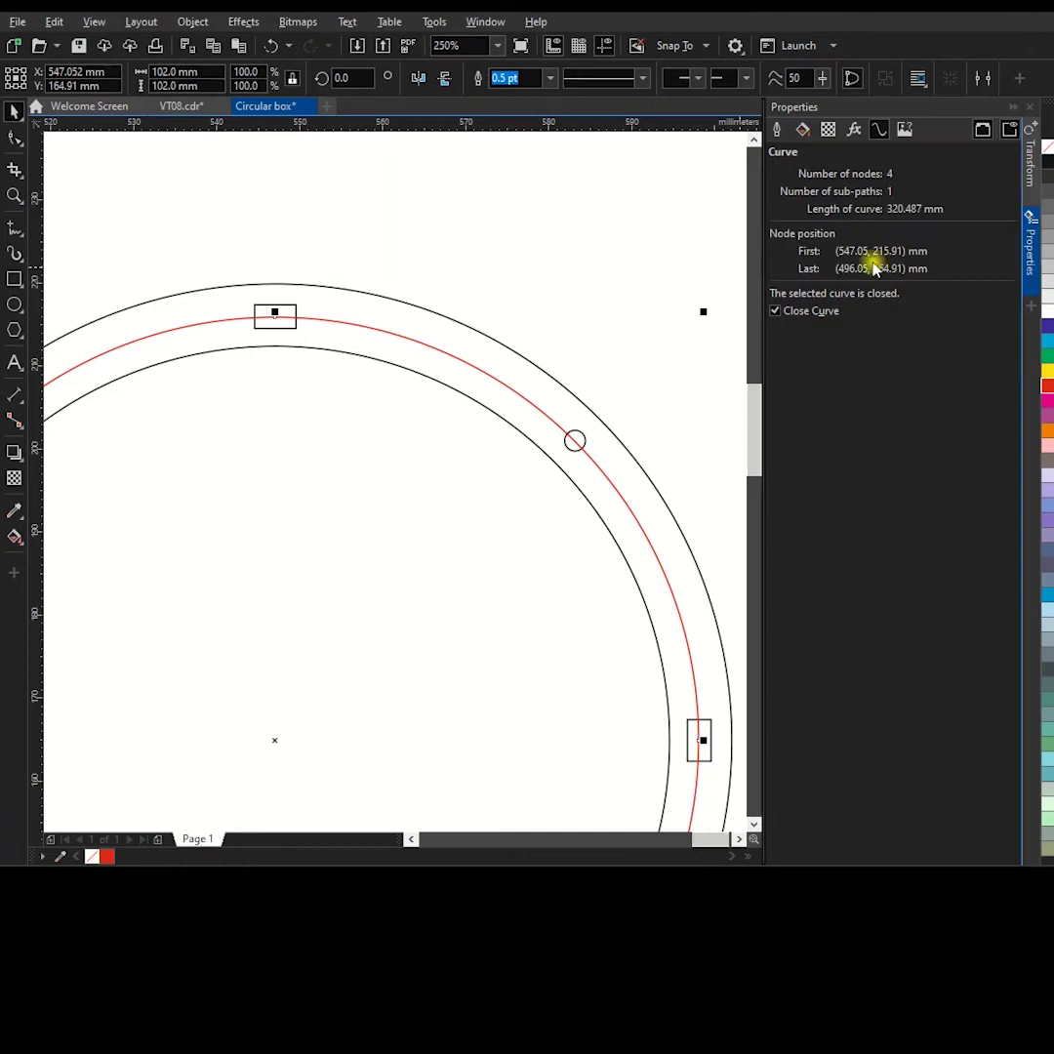
Read the red circle's curve length, then draw a wall rectangle above the two circles with a width of 320 mm
{"action": "left_click", "coordinate": [879, 131]}
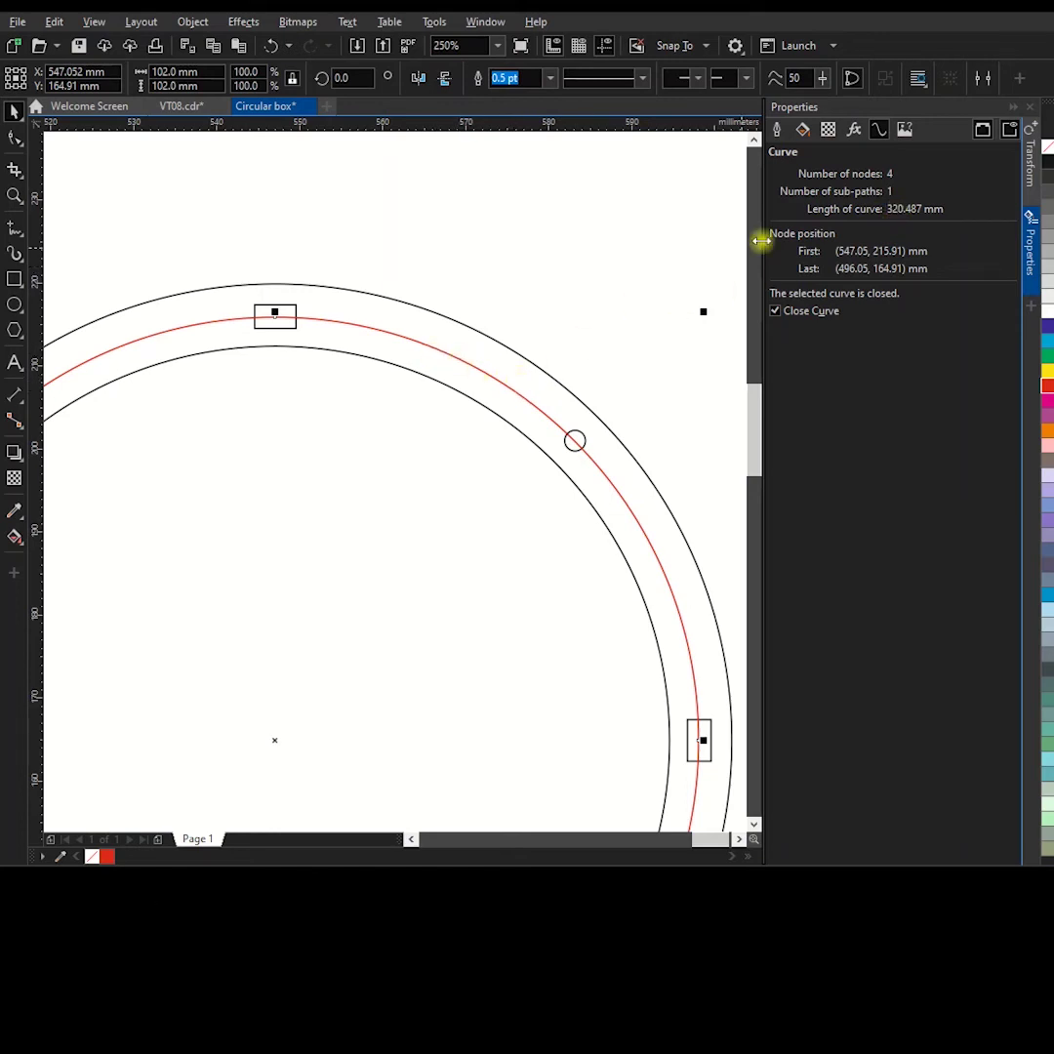
{"action": "scroll", "coordinate": [574, 405], "scroll_direction": "down", "scroll_amount": 4}
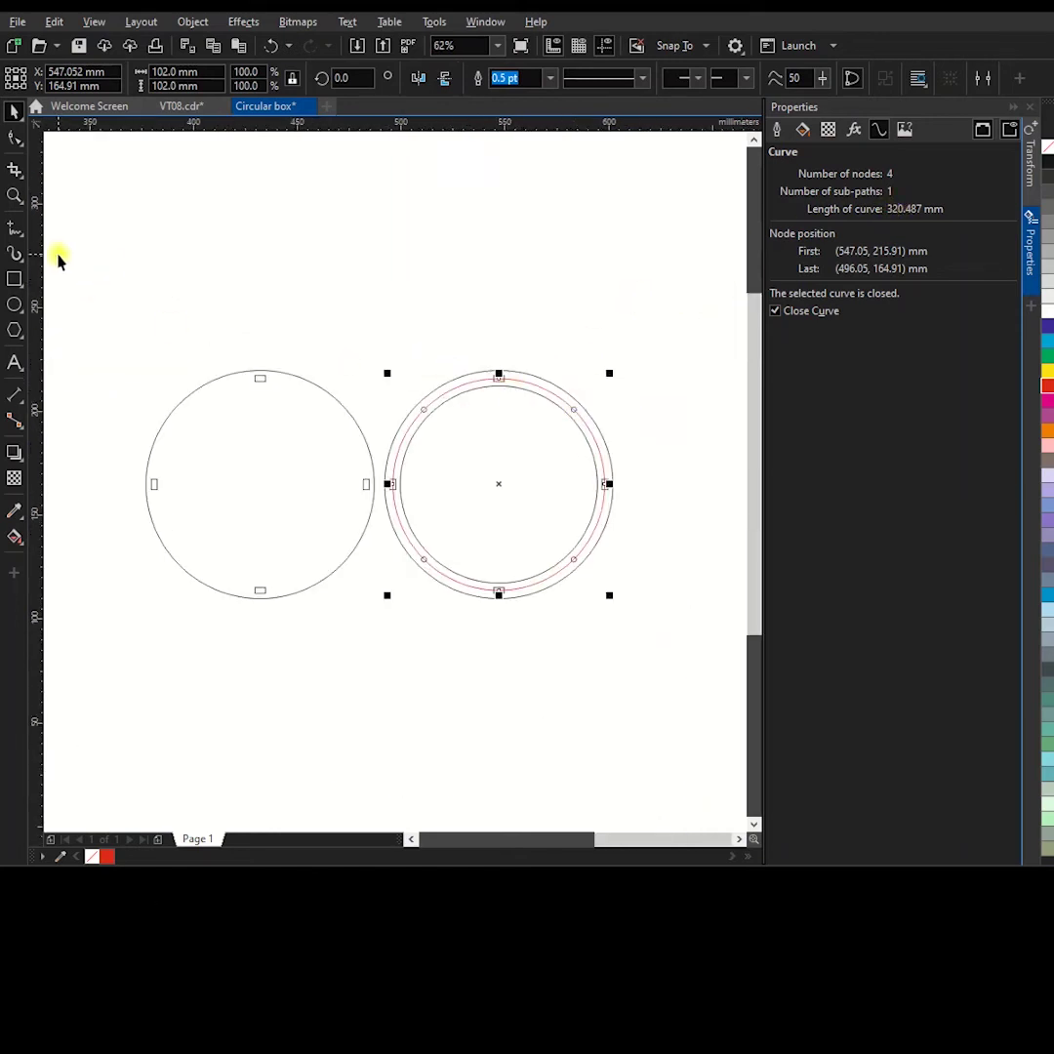
{"action": "left_click", "coordinate": [15, 279]}
{"action": "mouse_move", "coordinate": [101, 254]}
{"action": "left_mouse_down"}
{"action": "mouse_move", "coordinate": [376, 305]}
{"action": "mouse_move", "coordinate": [700, 328]}
{"action": "left_mouse_up"}
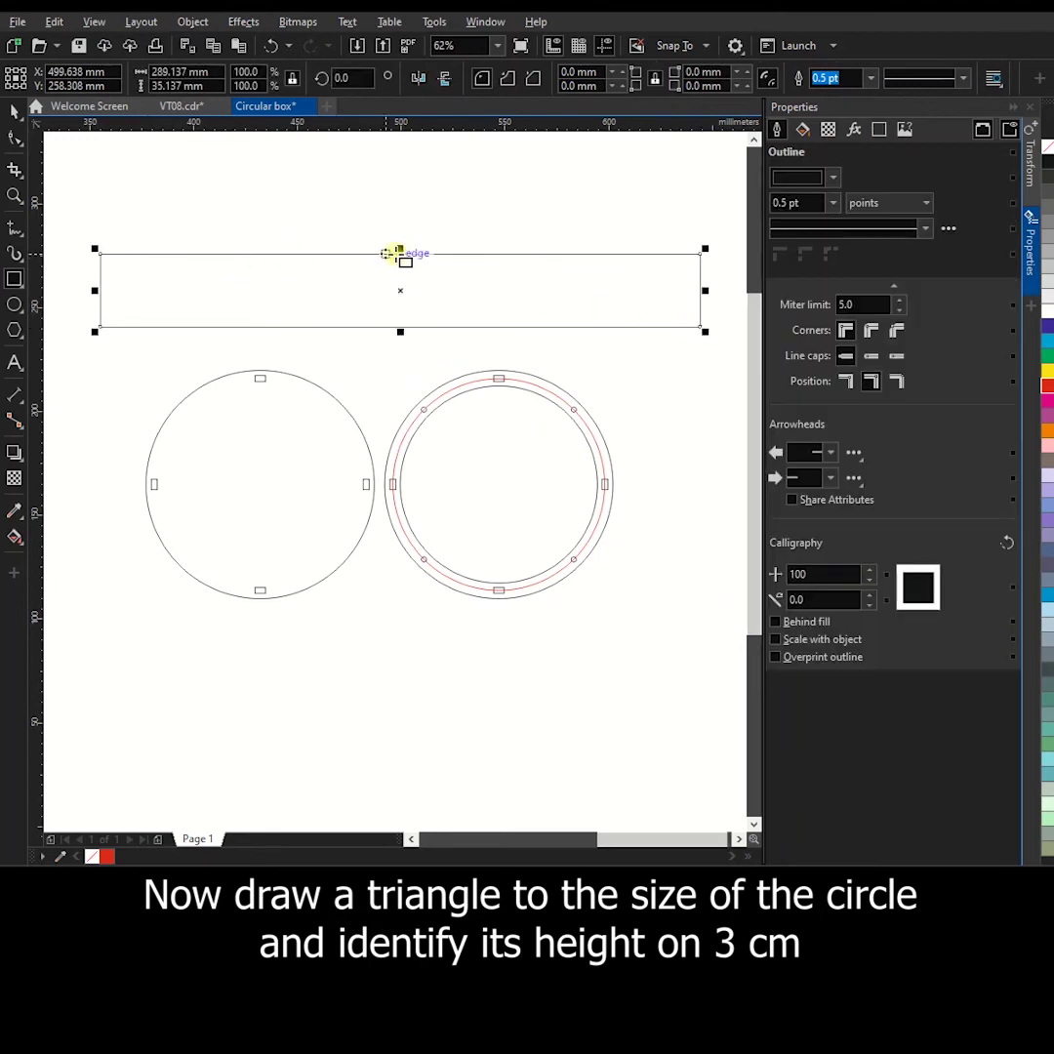
{"action": "left_click", "coordinate": [204, 73]}
{"action": "type", "text": "320"}
{"action": "key", "text": "Return"}
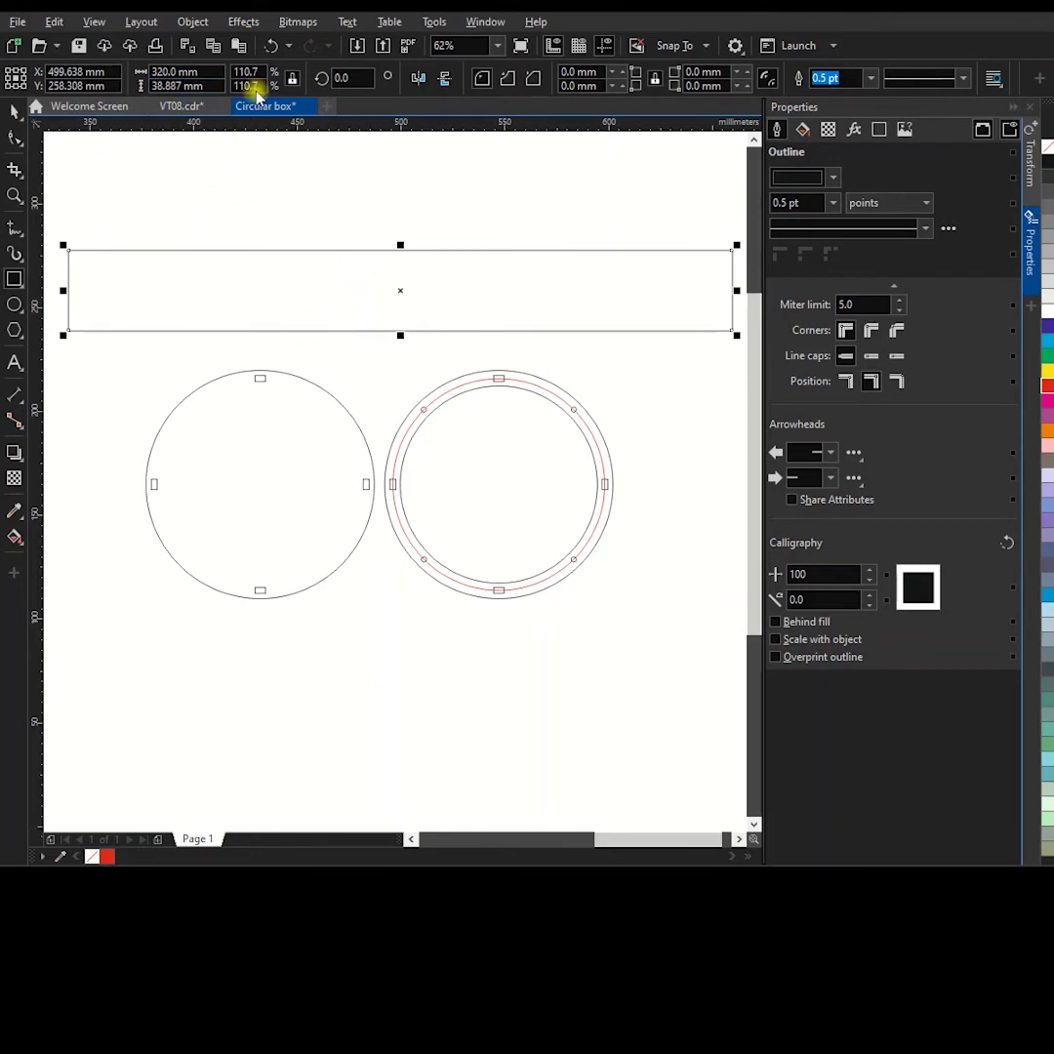
Unlock the wall rectangle's proportions and set its height to 30 mm
{"action": "double_click", "coordinate": [176, 85]}
{"action": "type", "text": "3"}
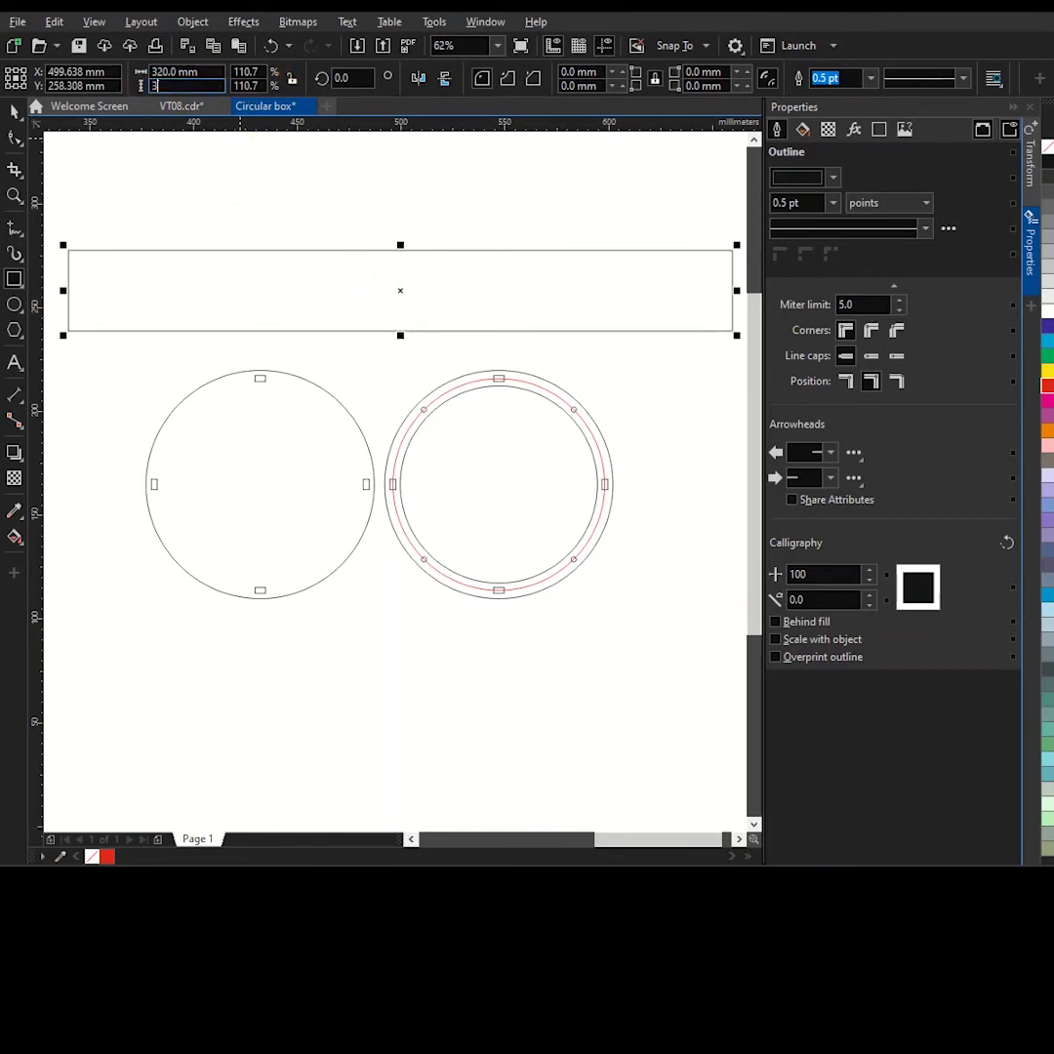
{"action": "type", "text": "0"}
{"action": "key", "text": "Return"}
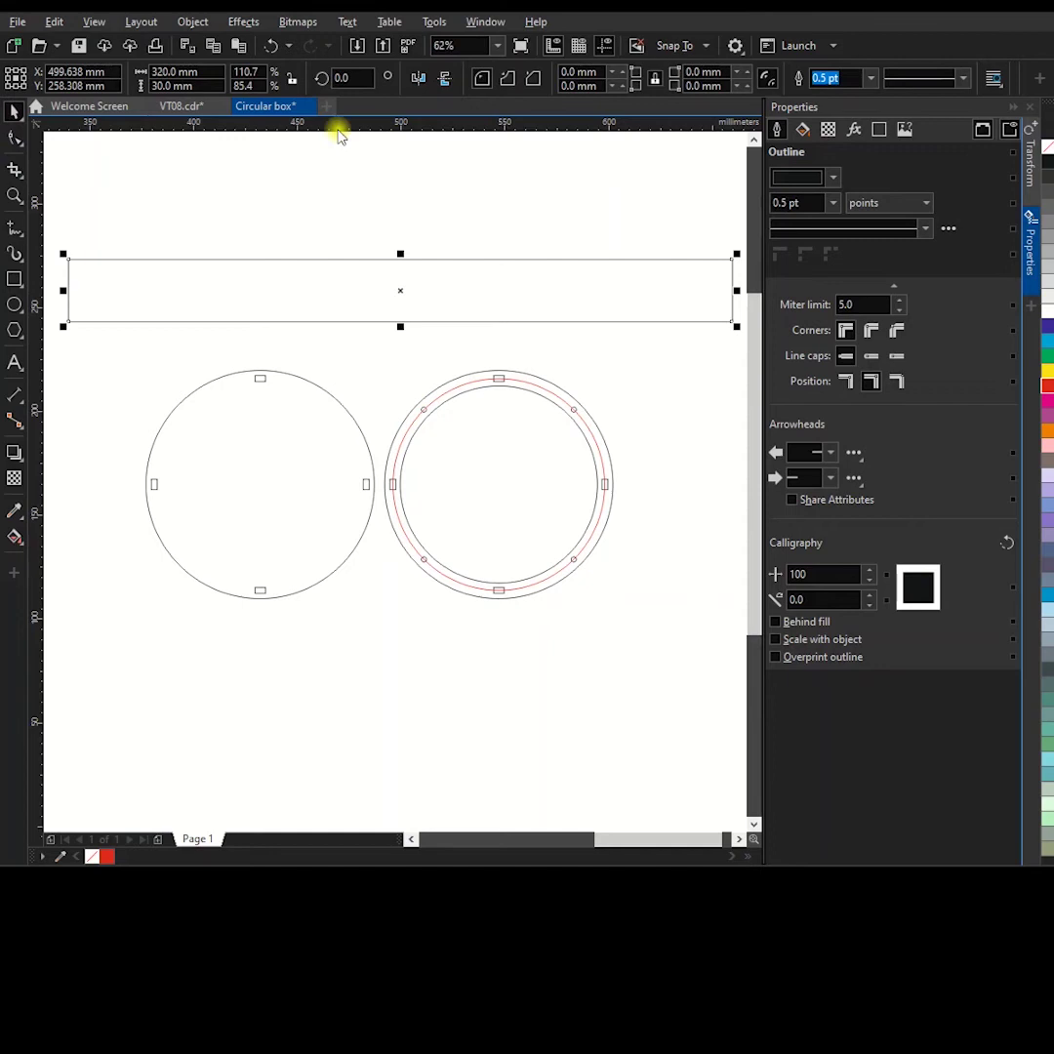
Compare the red circle's curve length with the wall rectangle's width
{"action": "left_click", "coordinate": [558, 381]}
{"action": "scroll", "coordinate": [557, 381], "scroll_direction": "up", "scroll_amount": 2}
{"action": "left_click", "coordinate": [506, 393]}
{"action": "left_click", "coordinate": [879, 131]}
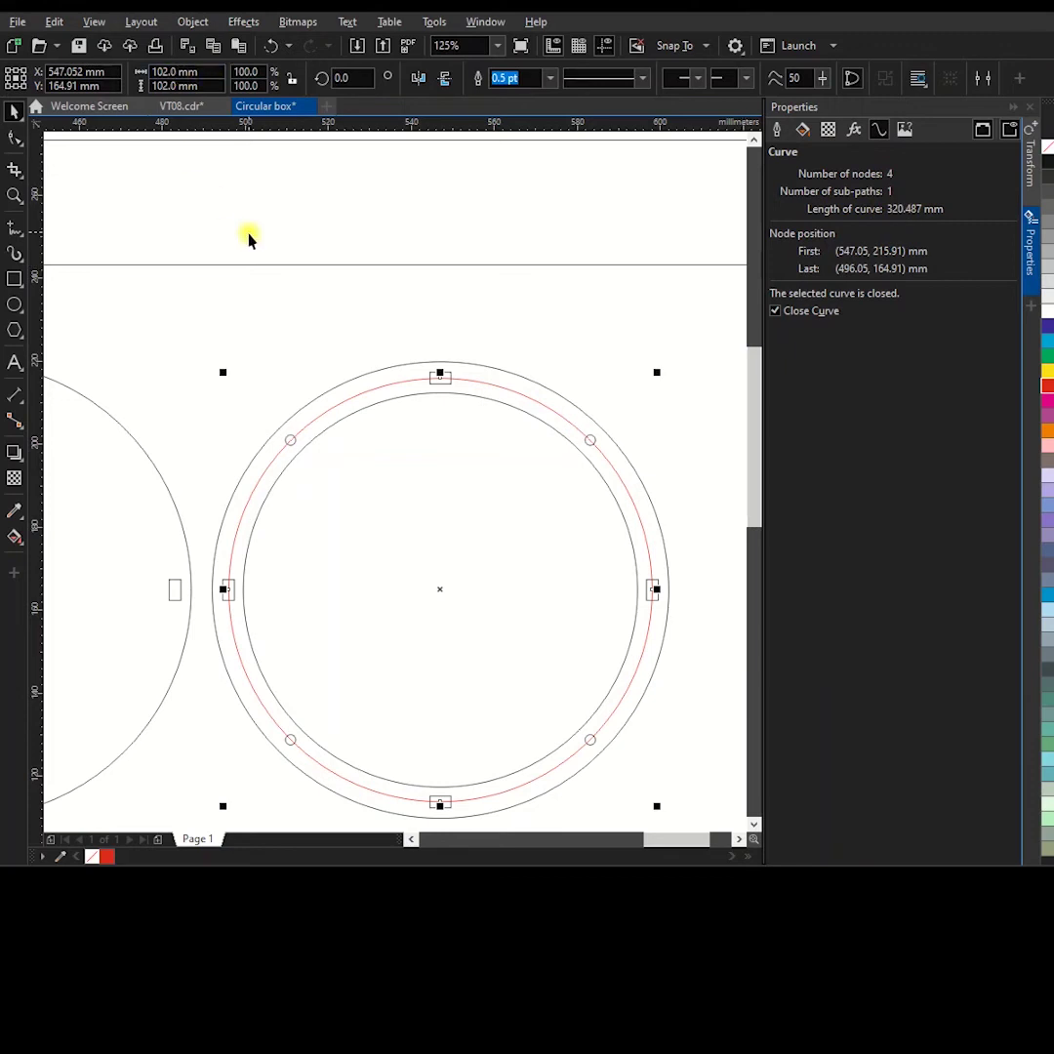
{"action": "left_click", "coordinate": [248, 264]}
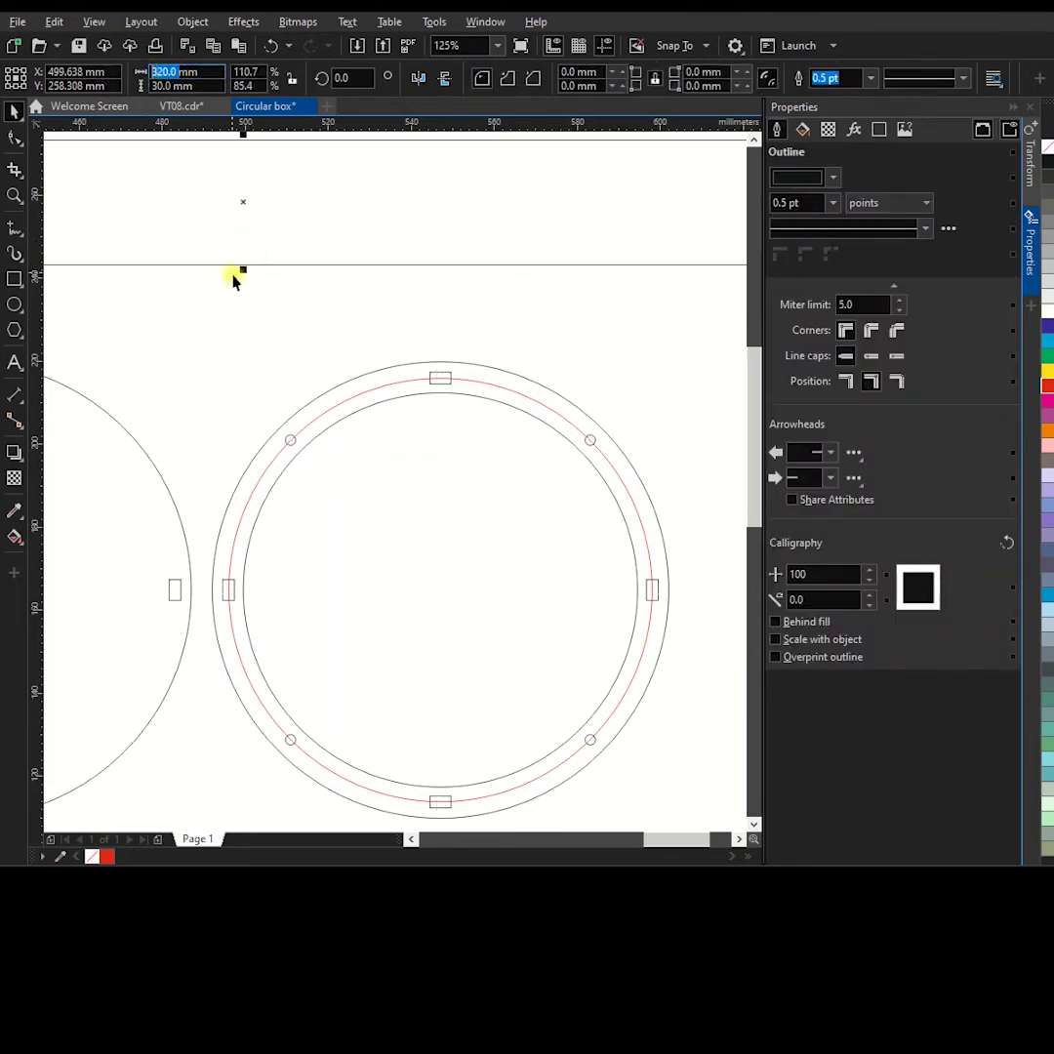
{"action": "left_click", "coordinate": [467, 346]}
{"action": "scroll", "coordinate": [585, 376], "scroll_direction": "down", "scroll_amount": 2}
{"action": "scroll", "coordinate": [452, 332], "scroll_direction": "up", "scroll_amount": 1}
{"action": "scroll", "coordinate": [449, 388], "scroll_direction": "down", "scroll_amount": 1}
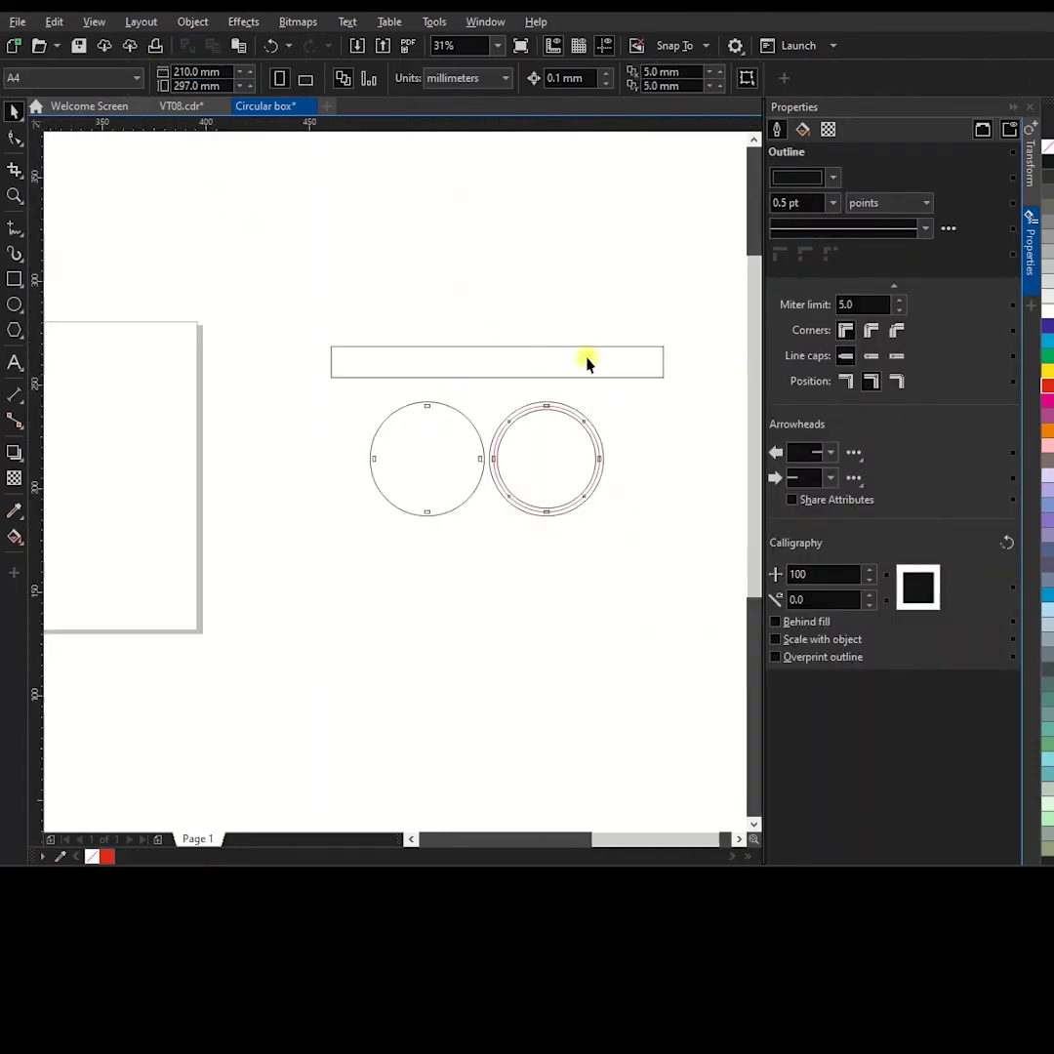
Make an 80 mm wide copy of the wall rectangle, outline it red, and snap it onto the wall's right end
{"action": "scroll", "coordinate": [586, 363], "scroll_direction": "up", "scroll_amount": 2}
{"action": "left_click", "coordinate": [1012, 113]}
{"action": "left_click", "coordinate": [740, 339]}
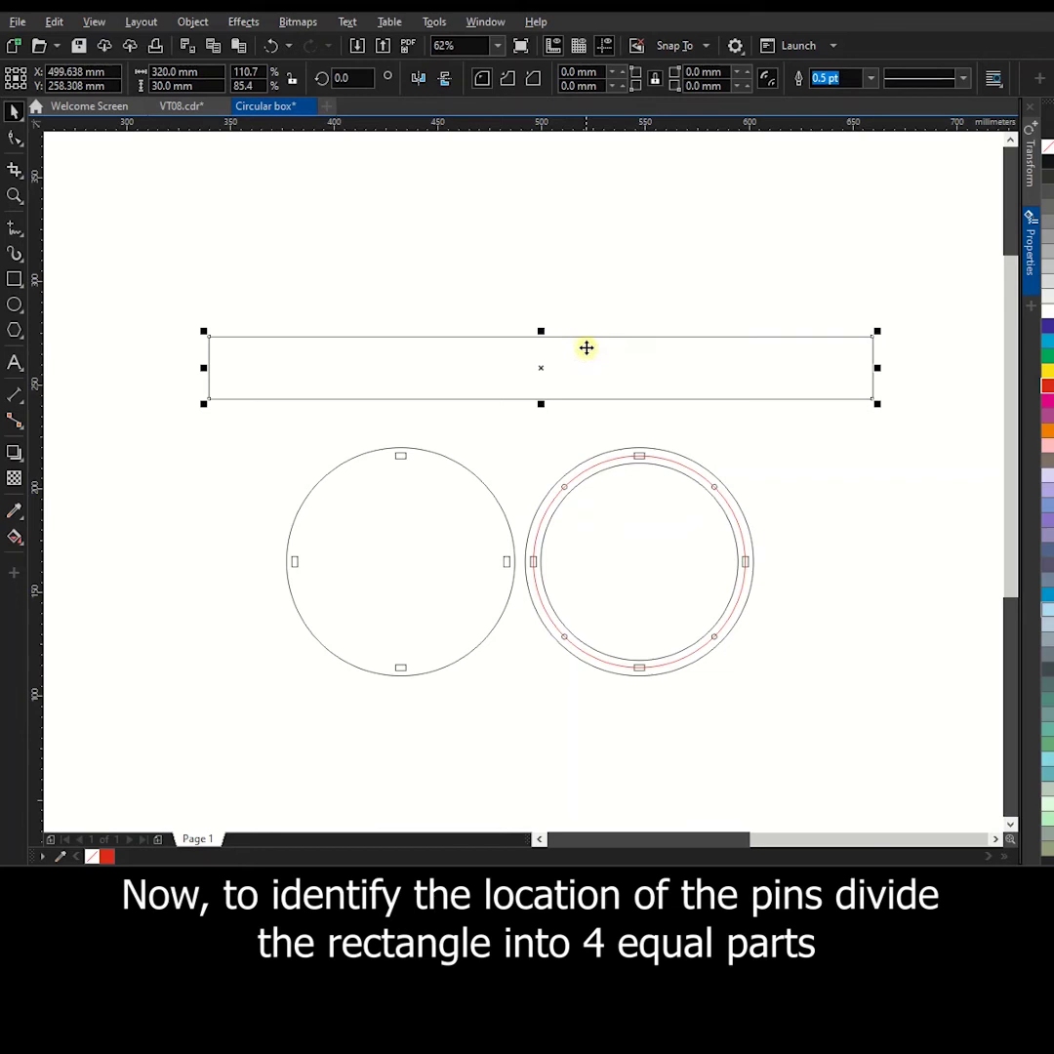
{"action": "left_click_drag", "start_coordinate": [549, 377], "coordinate": [544, 288]}
{"action": "left_click", "coordinate": [201, 74]}
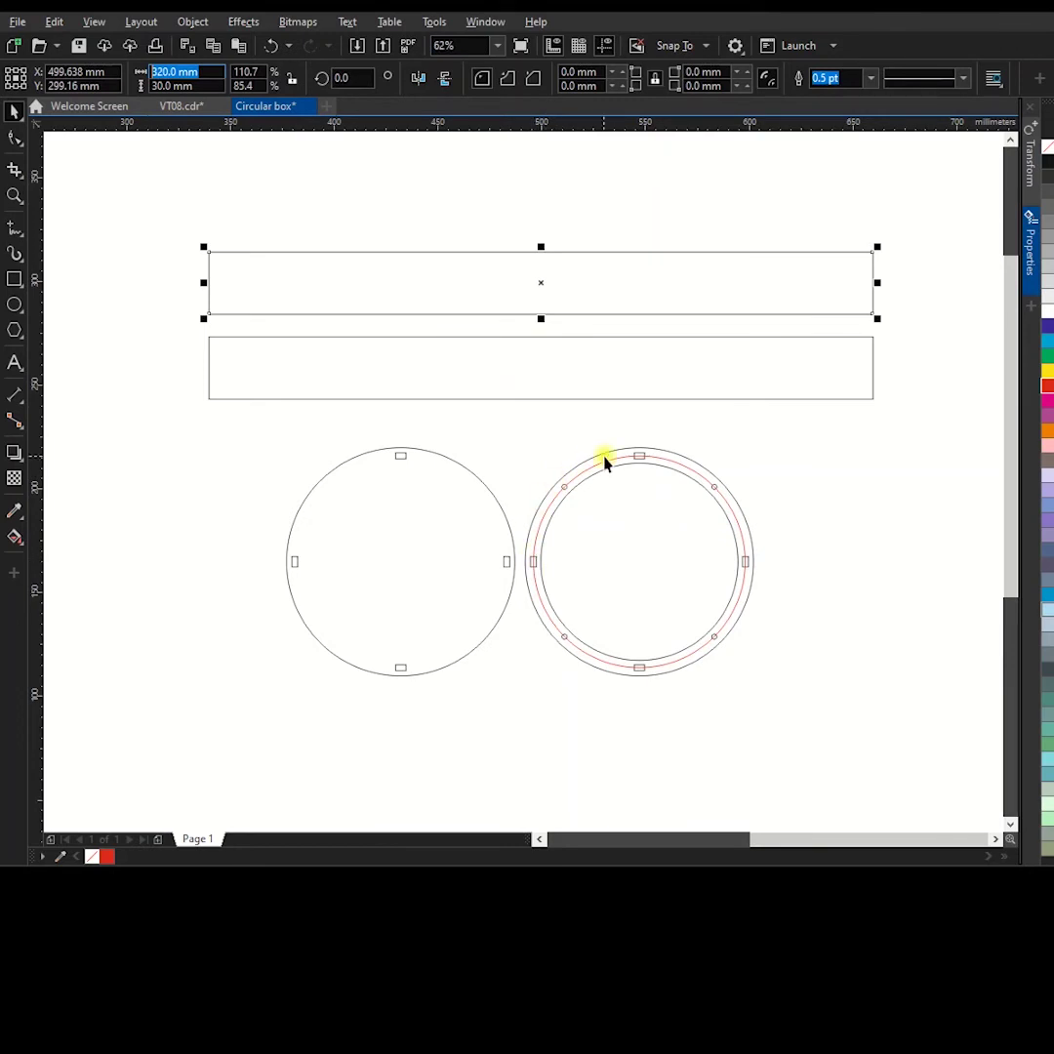
{"action": "type", "text": "80"}
{"action": "key", "text": "Return"}
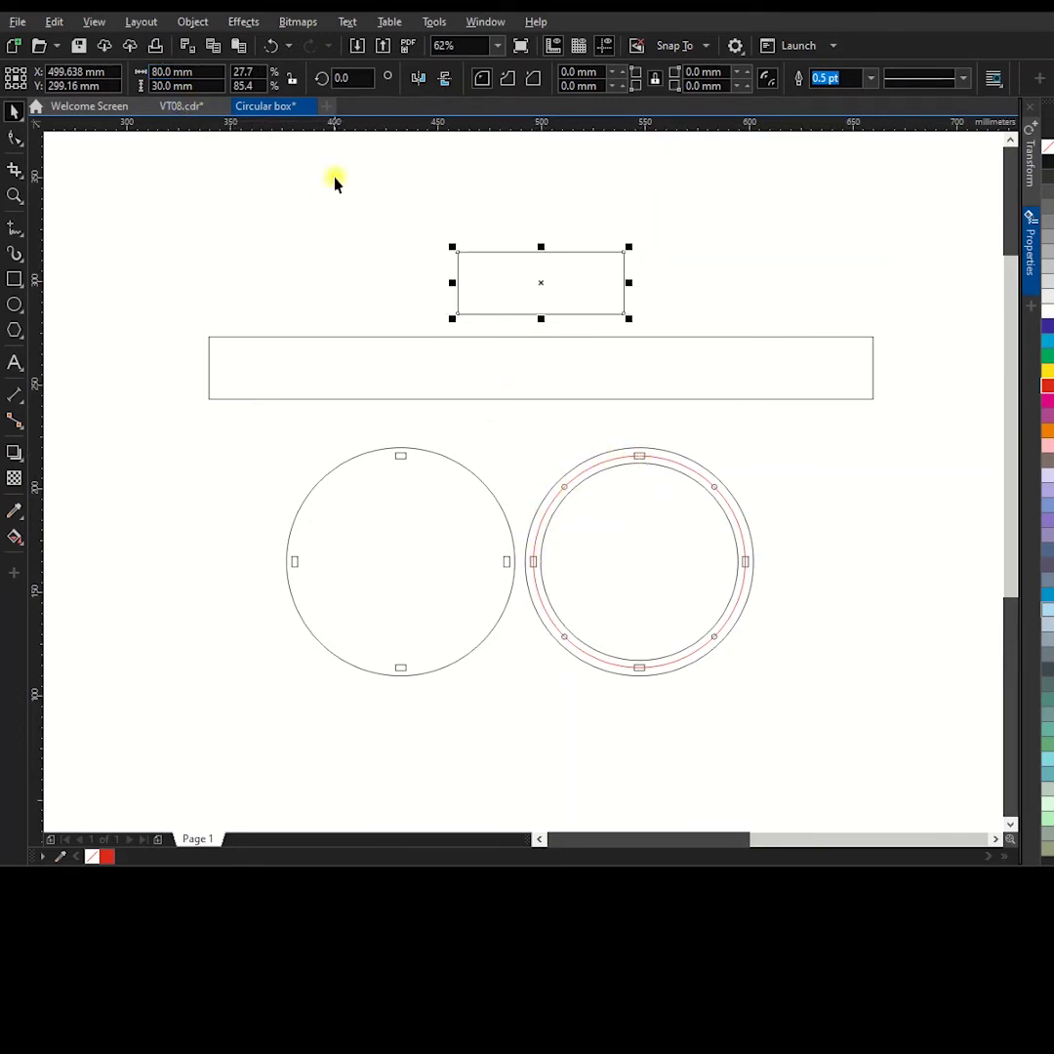
{"action": "left_click_drag", "start_coordinate": [623, 262], "coordinate": [876, 337]}
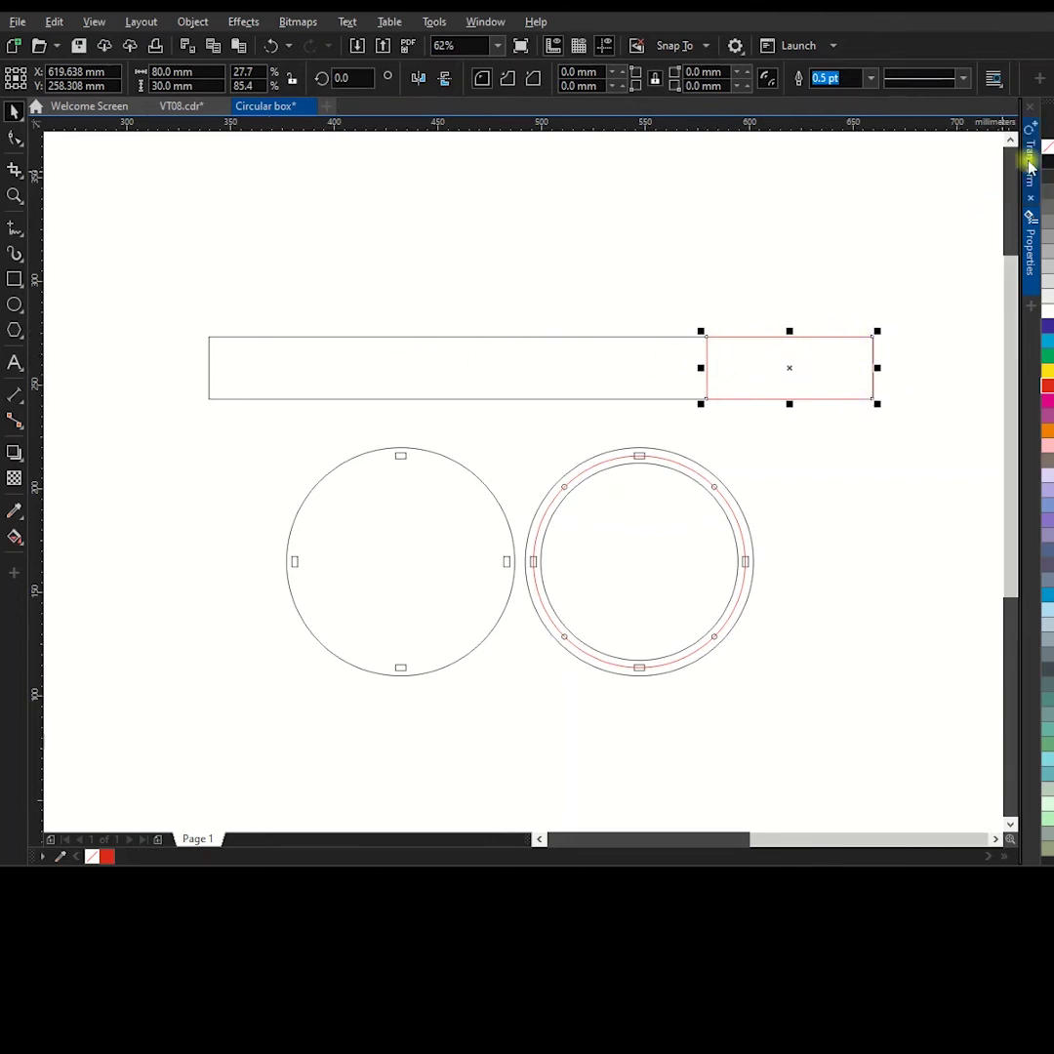
Repeatedly copy the red rectangle 80 mm to the left until four equal sections fill the wall
{"action": "key", "text": "alt+F8"}
{"action": "left_click", "coordinate": [780, 133]}
{"action": "left_click", "coordinate": [781, 201]}
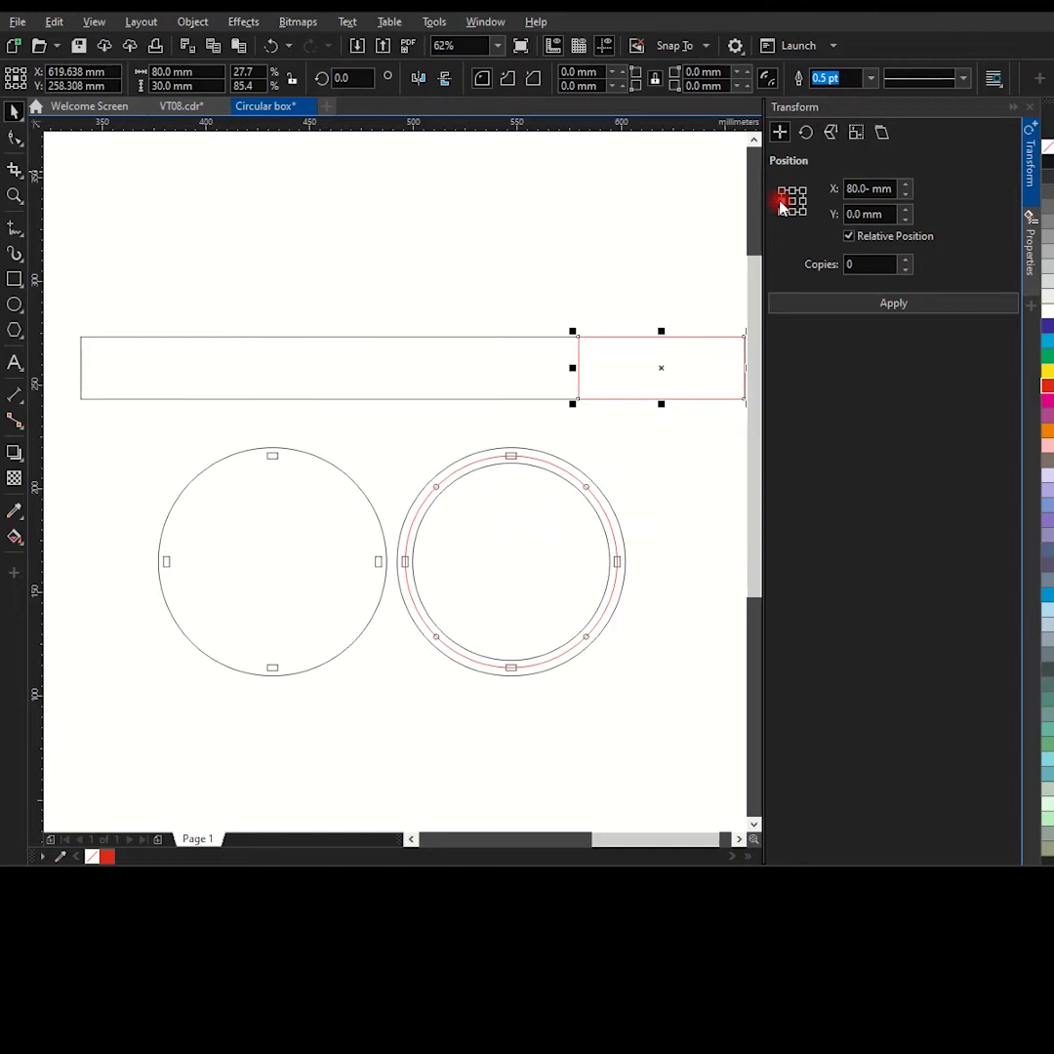
{"action": "left_click", "coordinate": [905, 260]}
{"action": "left_click", "coordinate": [896, 305]}
{"action": "left_click", "coordinate": [896, 305]}
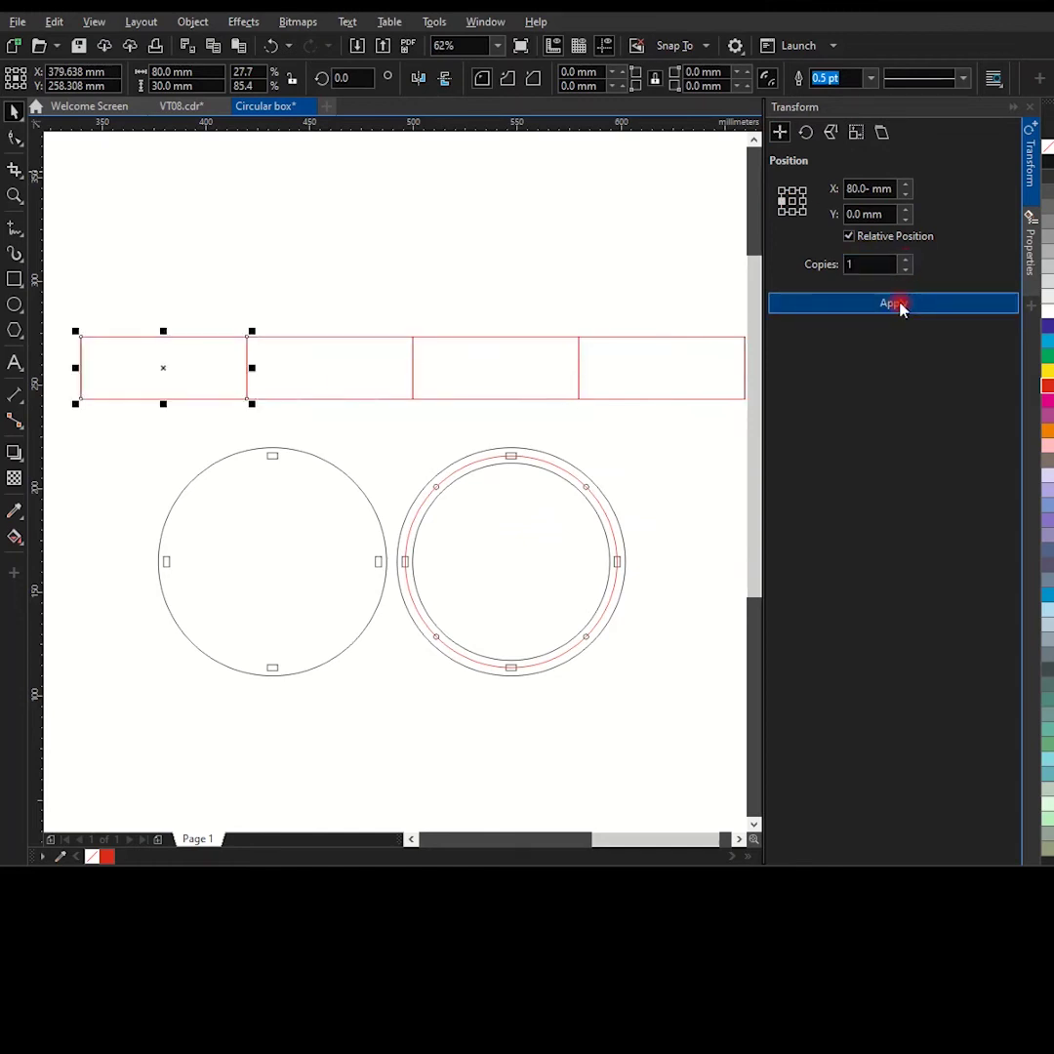
{"action": "left_click", "coordinate": [1015, 107]}
{"action": "left_click", "coordinate": [706, 291]}
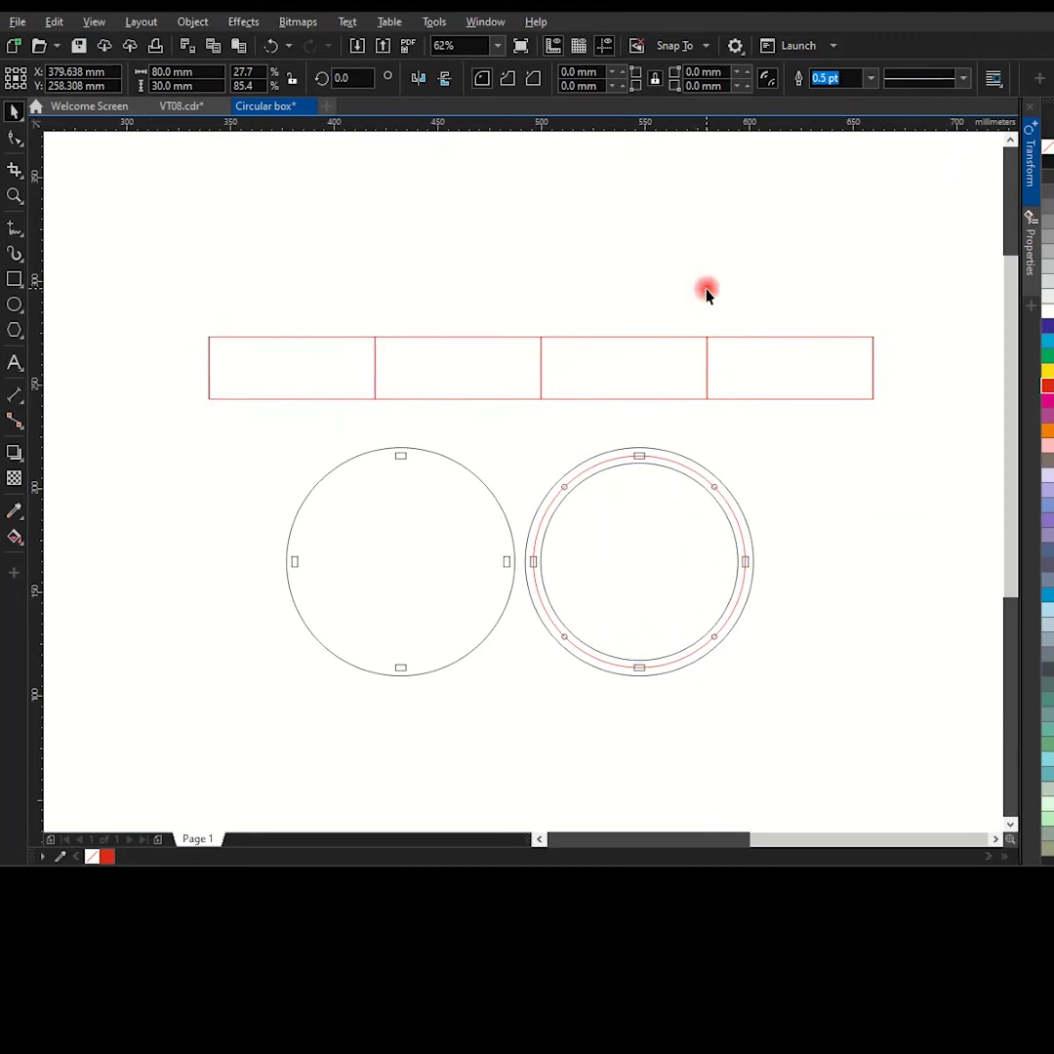
Examine the grooves of the box wall in the Photos reference picture, then return to CorelDRAW
{"action": "scroll", "coordinate": [861, 359], "scroll_direction": "up", "scroll_amount": 2}
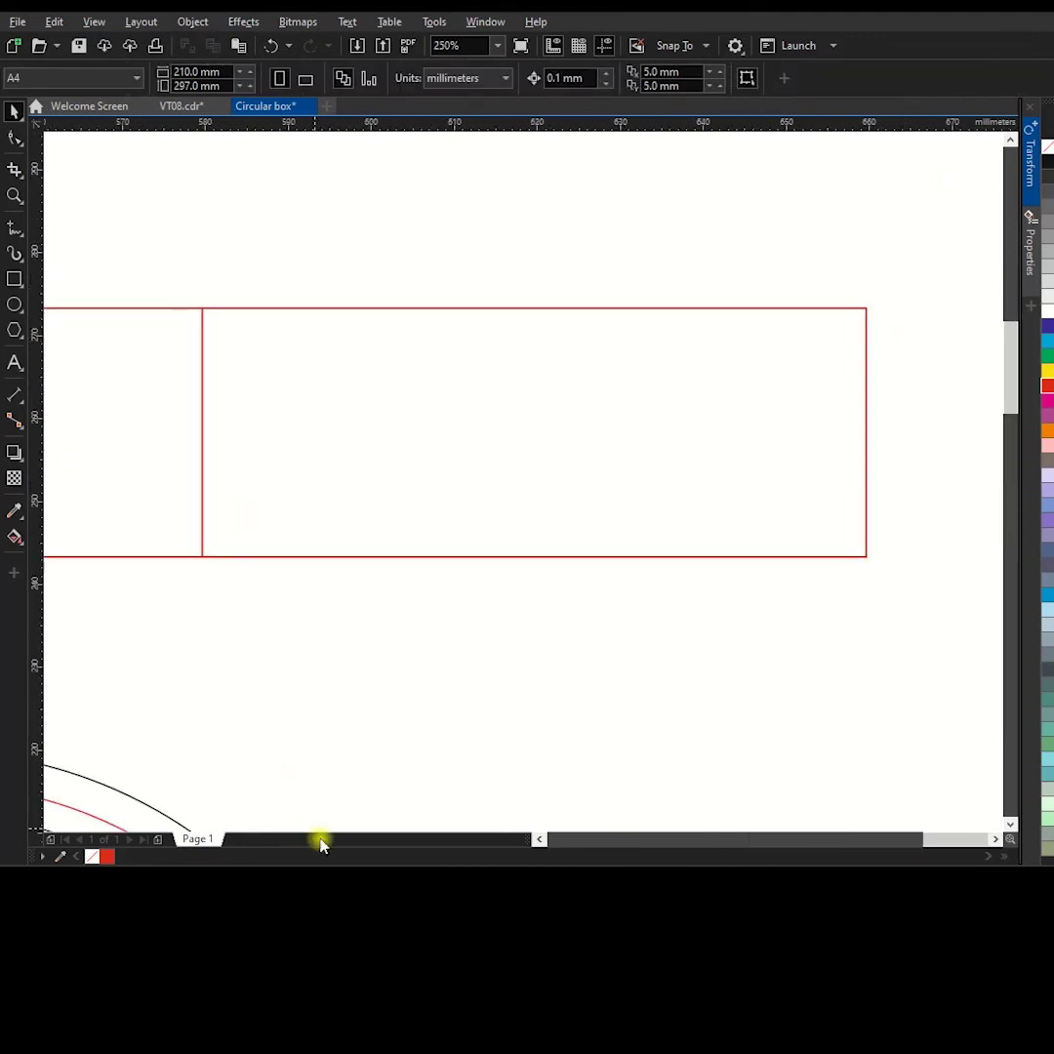
{"action": "left_click", "coordinate": [342, 879]}
{"action": "left_click", "coordinate": [1015, 434]}
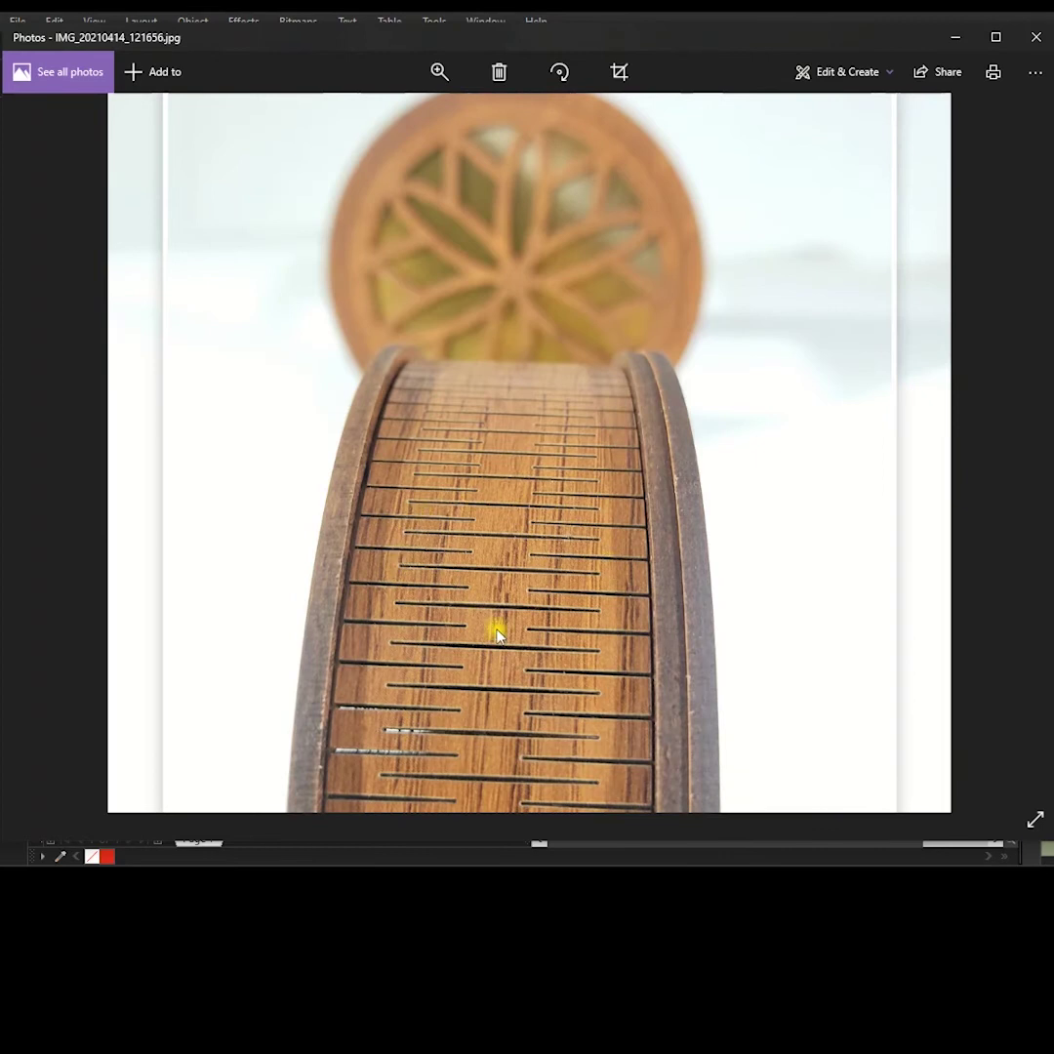
{"action": "key", "text": "alt+Tab"}
{"action": "scroll", "coordinate": [845, 552], "scroll_direction": "down", "scroll_amount": 2}
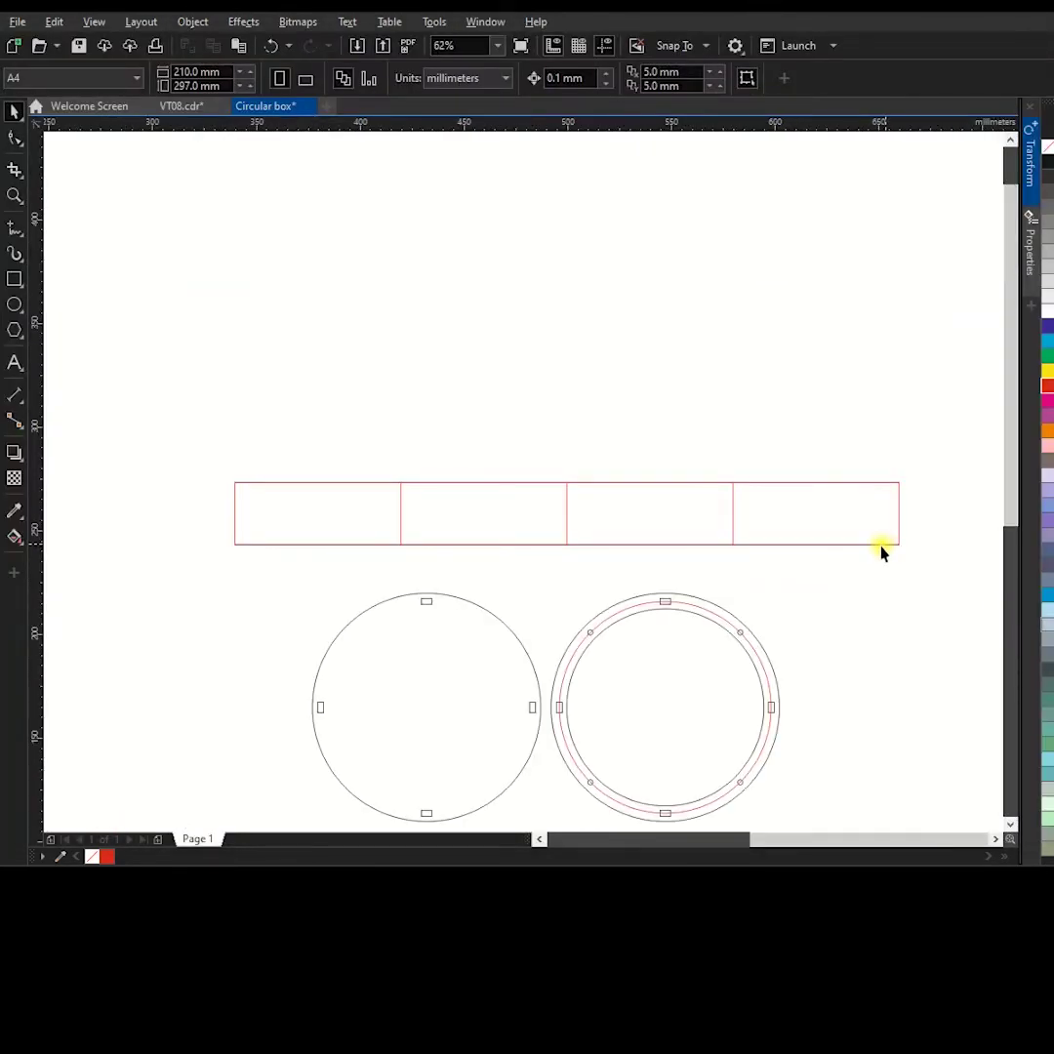
Draw a rectangle about 23 mm tall over the ring's upper slot and set its width to 10 mm
{"action": "scroll", "coordinate": [690, 608], "scroll_direction": "up", "scroll_amount": 1}
{"action": "left_click", "coordinate": [15, 279]}
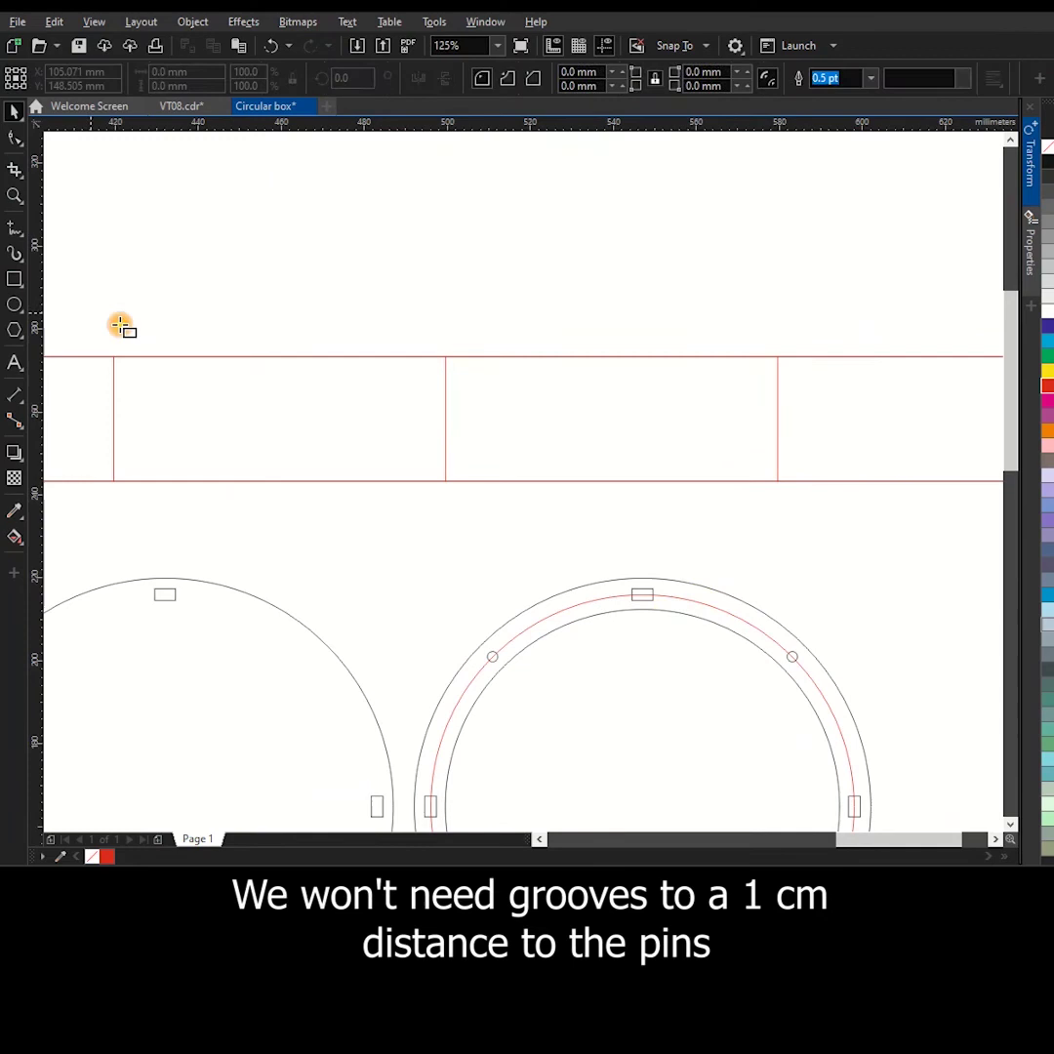
{"action": "left_click_drag", "start_coordinate": [623, 550], "coordinate": [664, 646]}
{"action": "left_click_drag", "start_coordinate": [201, 73], "coordinate": [131, 77]}
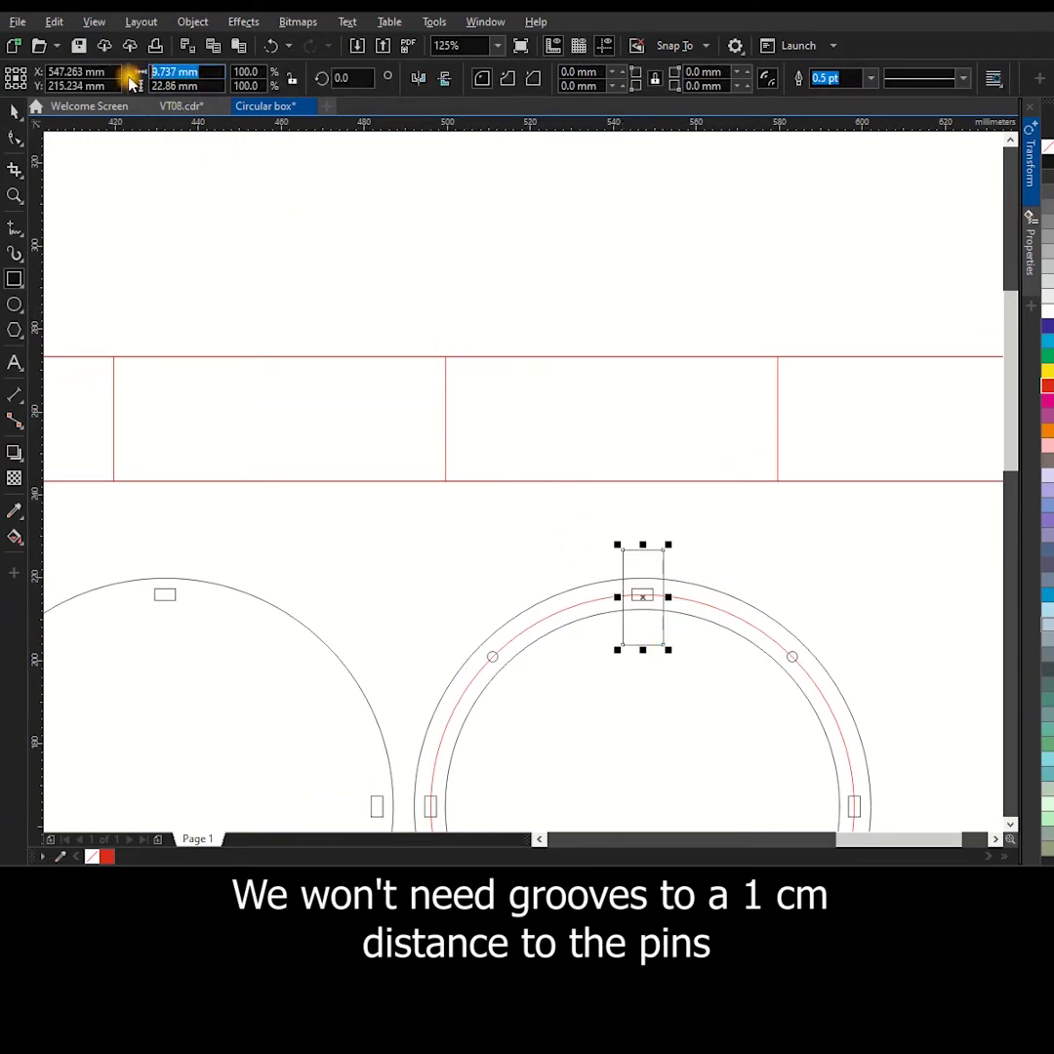
{"action": "type", "text": "10"}
{"action": "key", "text": "Return"}
{"action": "left_click", "coordinate": [14, 107]}
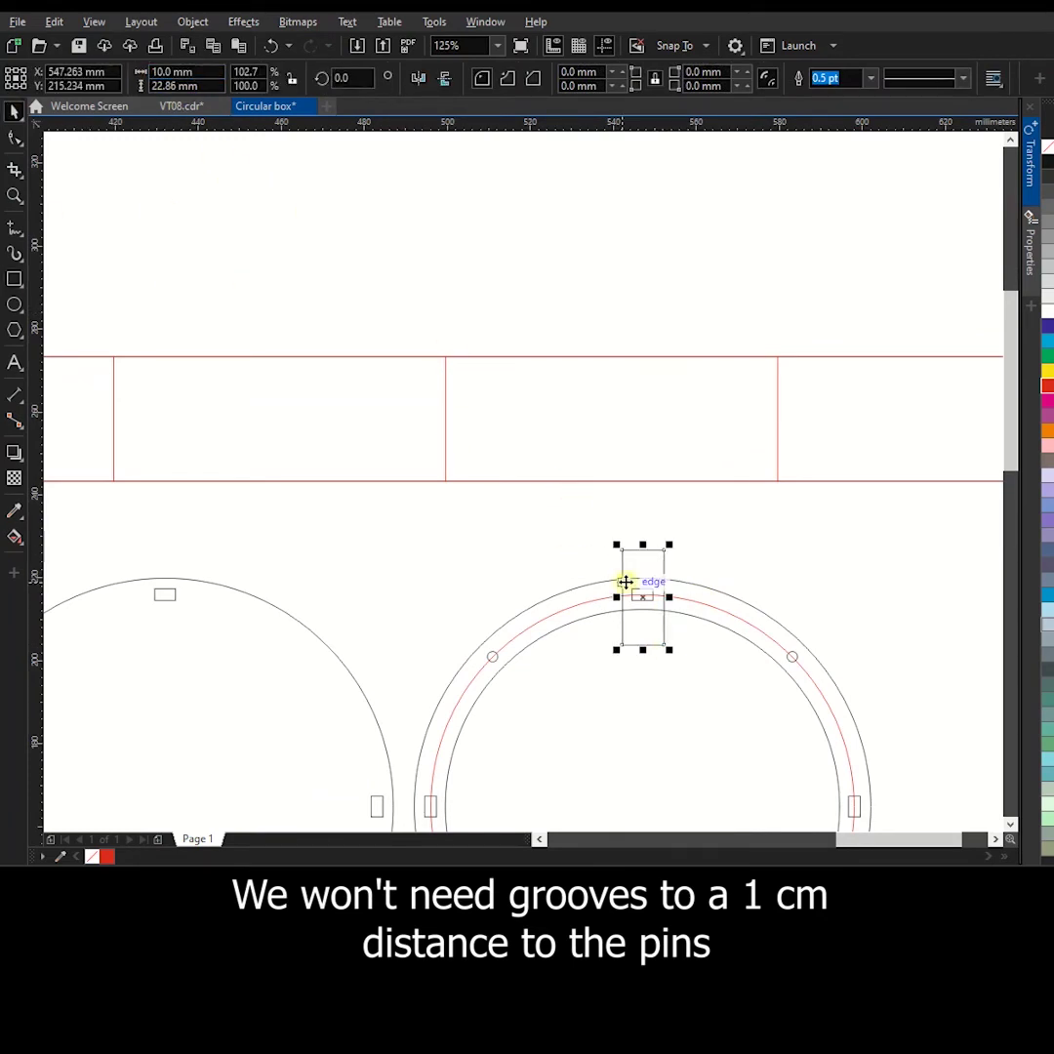
Place copies of the 10 mm wide rectangle centred on the wall's upper edge at the three dividing lines and both wall ends
{"action": "left_click_drag", "start_coordinate": [645, 564], "coordinate": [445, 357]}
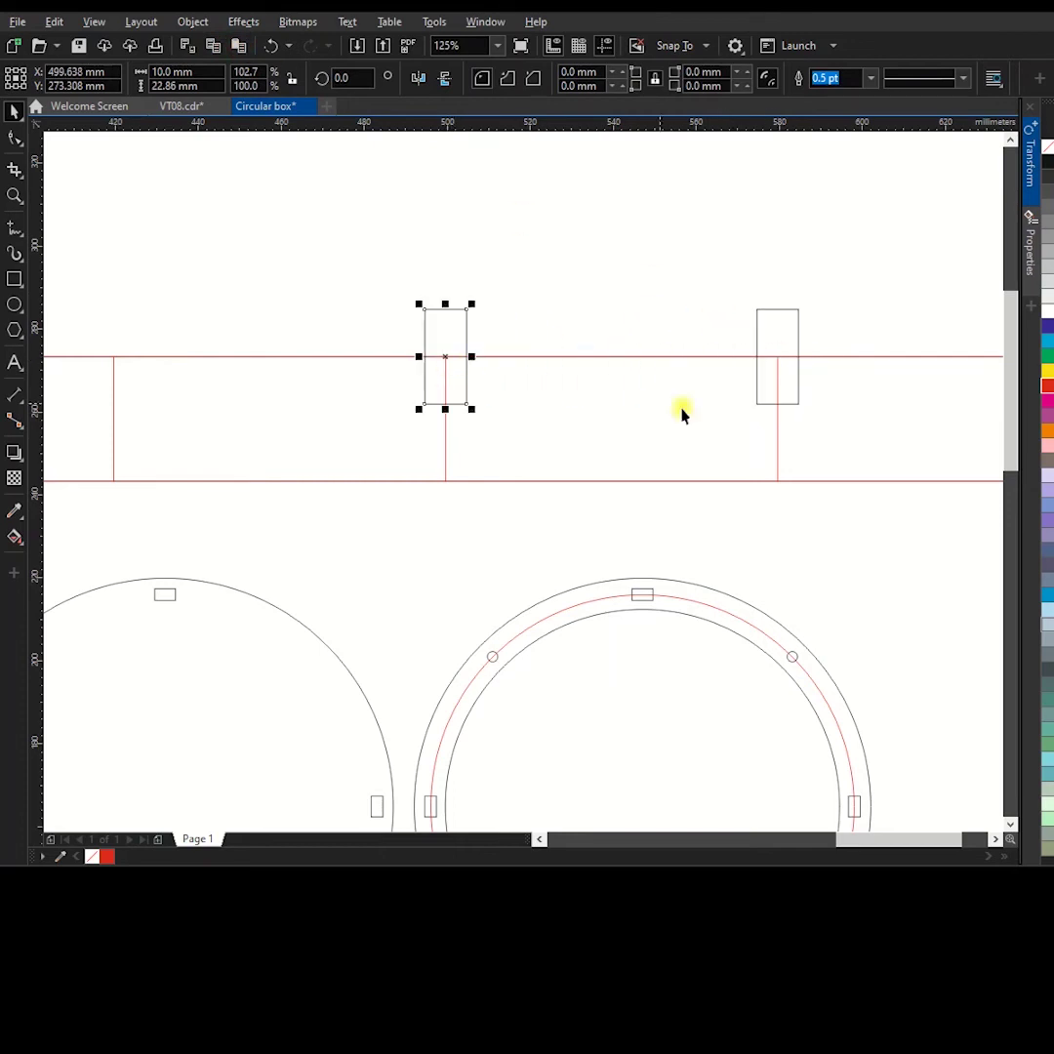
{"action": "scroll", "coordinate": [722, 415], "scroll_direction": "down", "scroll_amount": 2}
{"action": "left_click", "coordinate": [243, 48]}
{"action": "left_click_drag", "start_coordinate": [767, 390], "coordinate": [436, 391]}
{"action": "left_click", "coordinate": [239, 44]}
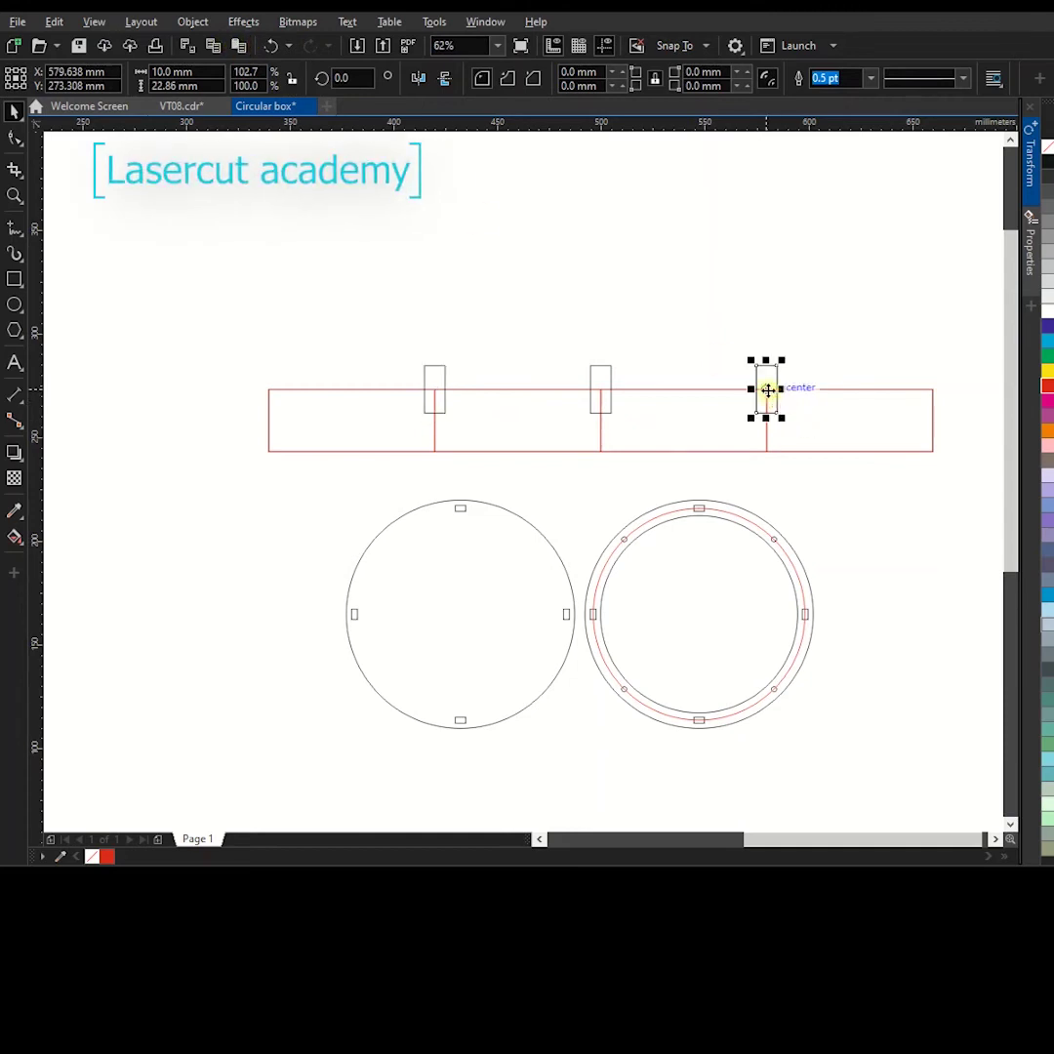
{"action": "left_click_drag", "start_coordinate": [765, 388], "coordinate": [269, 390]}
{"action": "left_click", "coordinate": [239, 45]}
{"action": "left_click_drag", "start_coordinate": [767, 388], "coordinate": [939, 391]}
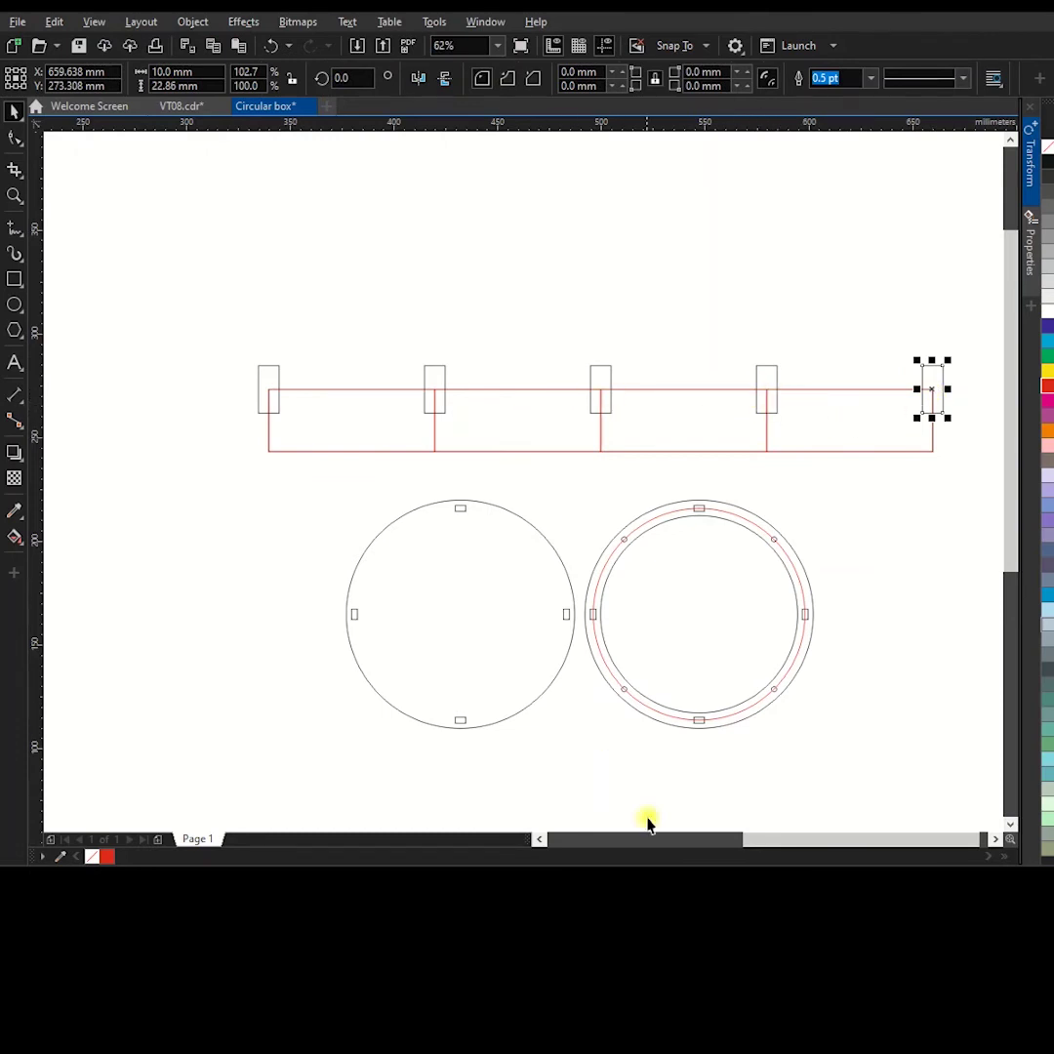
Check the groove layout along the wall in the Photos picture again and switch back to CorelDRAW
{"action": "scroll", "coordinate": [926, 466], "scroll_direction": "up", "scroll_amount": 4}
{"action": "left_click", "coordinate": [327, 468]}
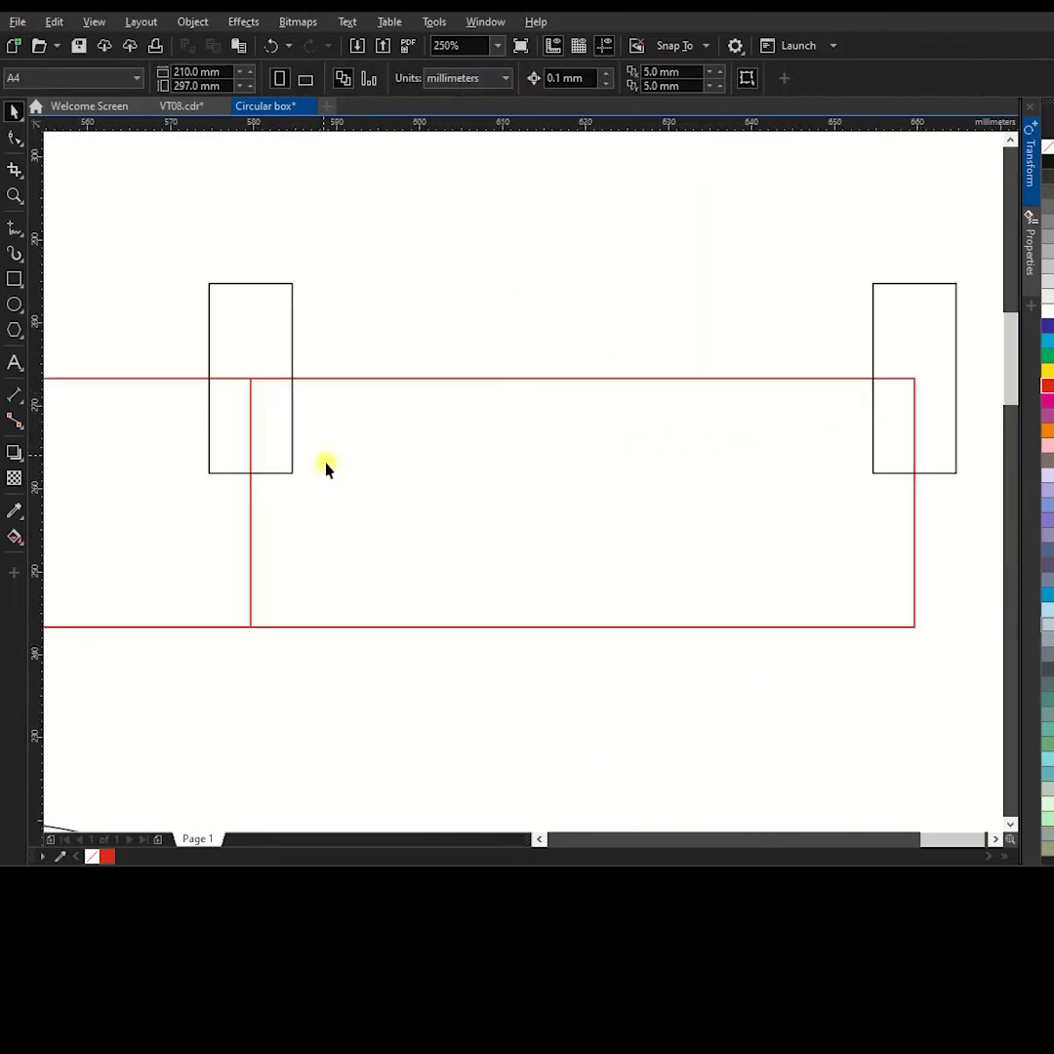
{"action": "left_click", "coordinate": [268, 879]}
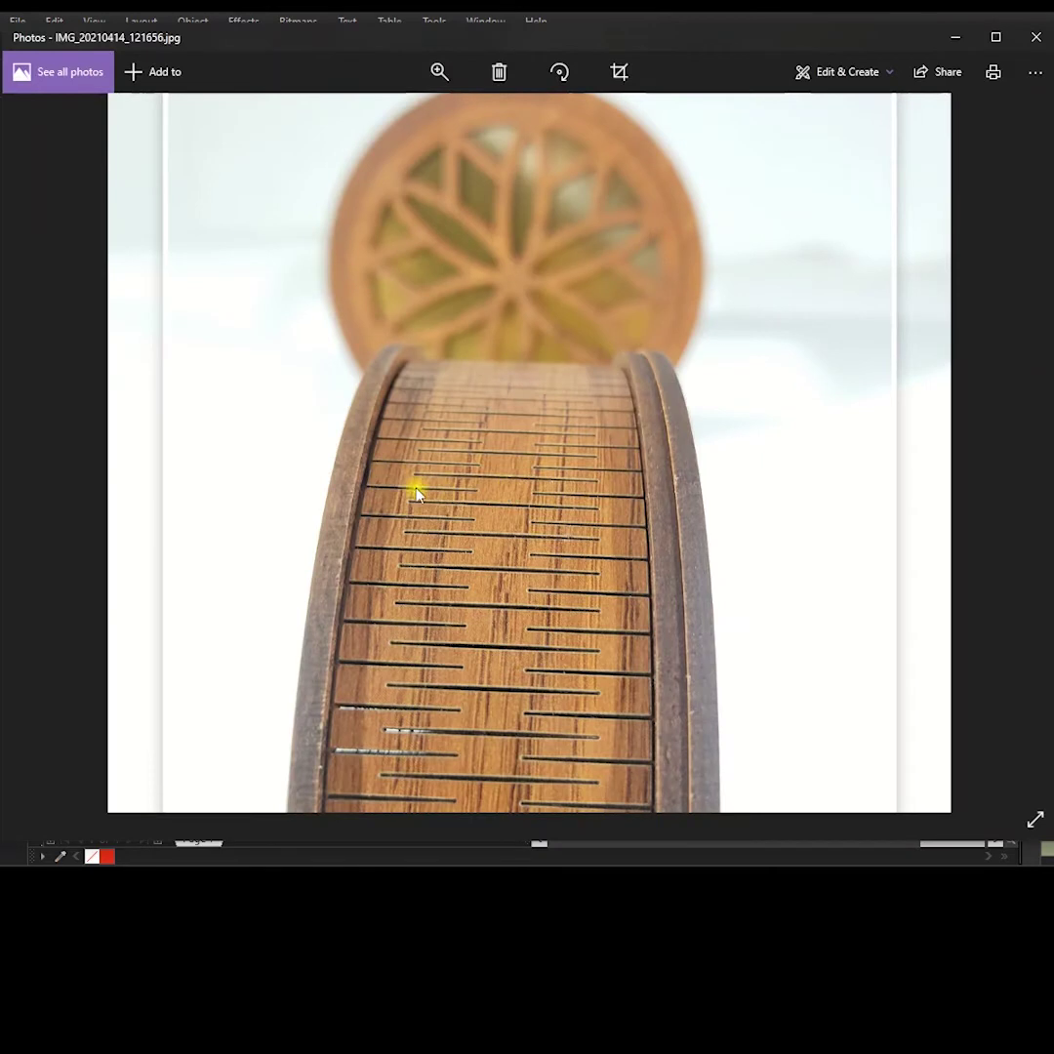
{"action": "key", "text": "alt+Tab"}
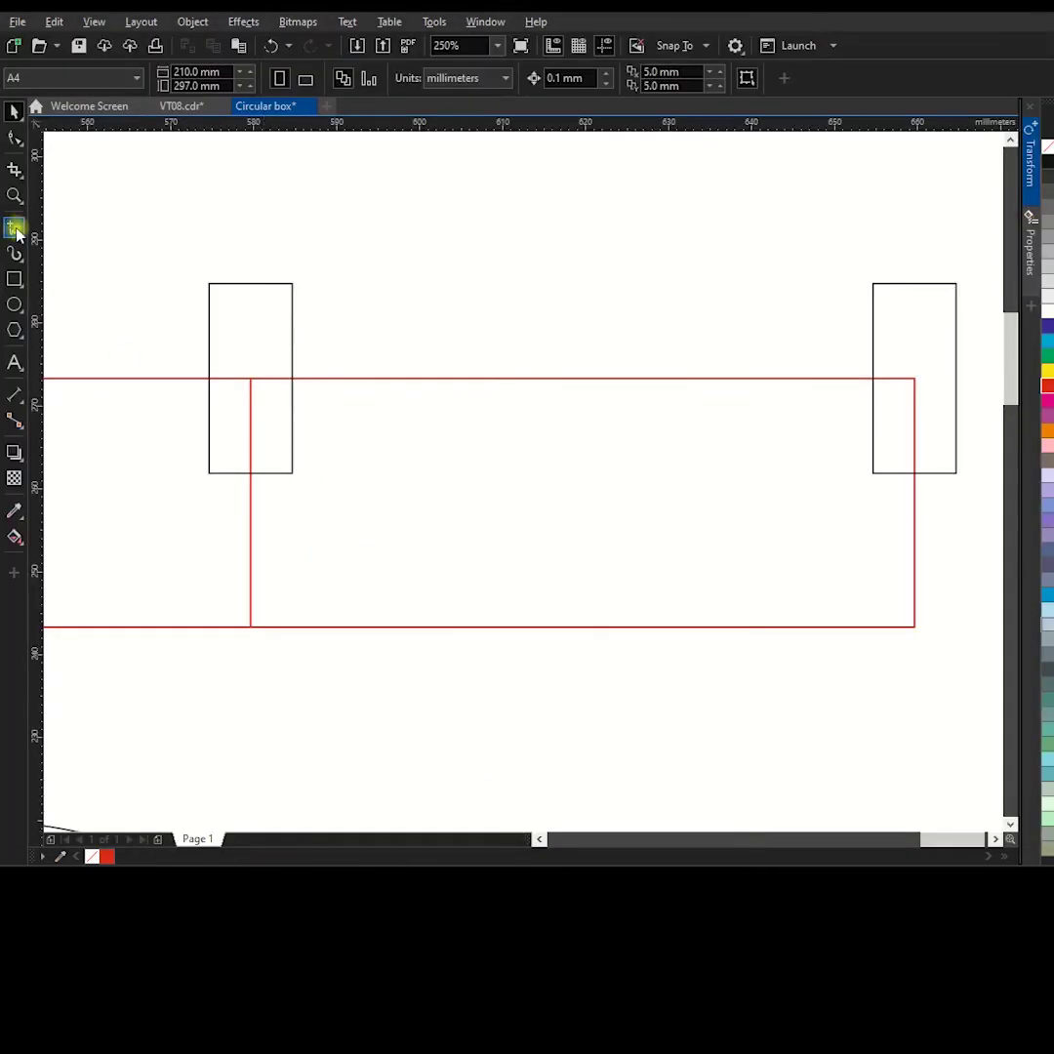
Start a 2-Point Line groove where the rightmost 10 mm rectangle's left edge crosses the wall's upper edge
{"action": "left_click", "coordinate": [17, 230]}
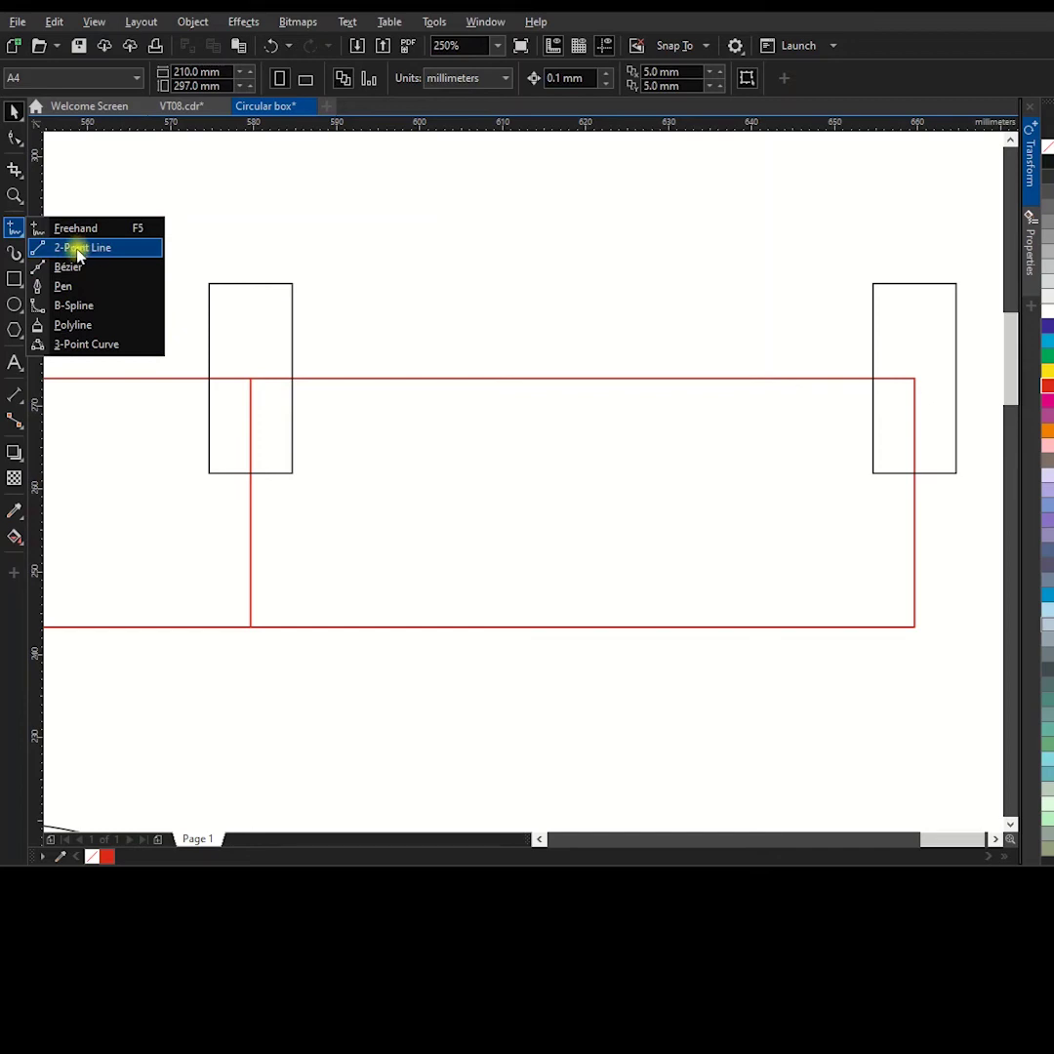
{"action": "left_click", "coordinate": [78, 248]}
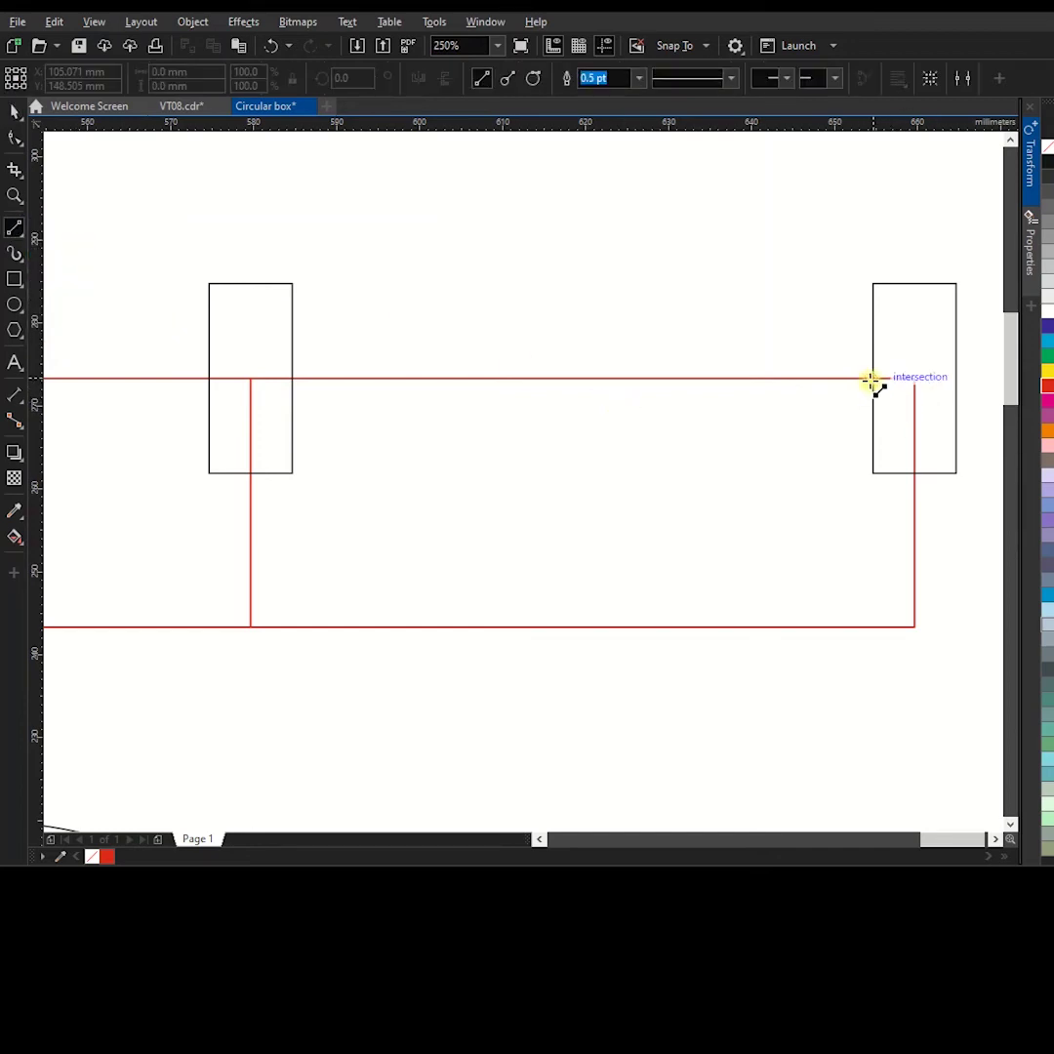
{"action": "left_click_drag", "start_coordinate": [873, 380], "coordinate": [873, 381]}
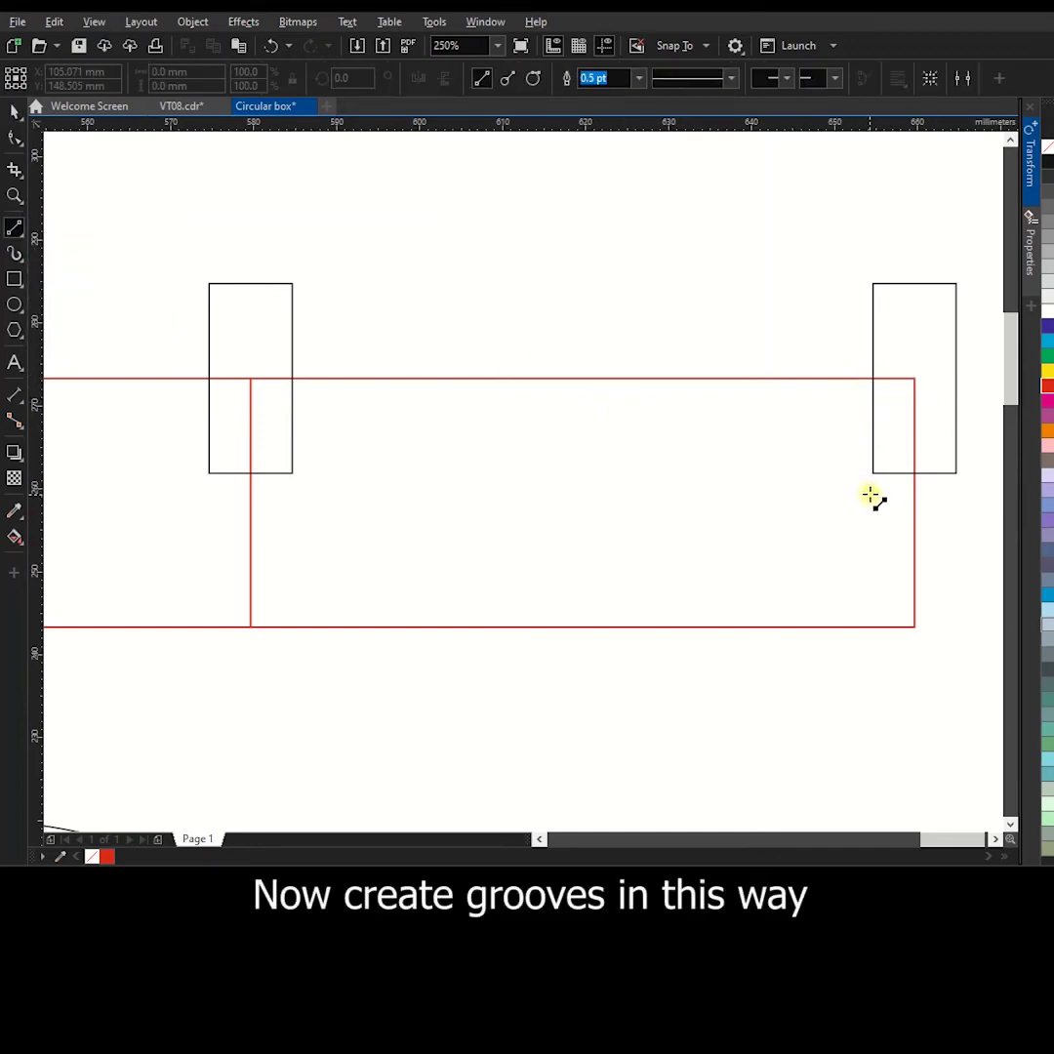